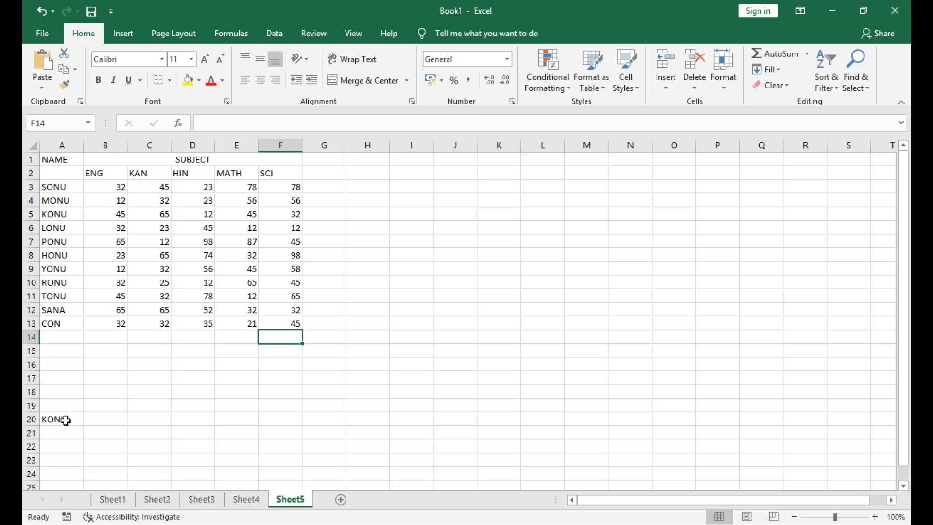
# Clear the stray entry in A20 and enter the headers TOTAL, PRODUCT, AVERAGE, MAX and MIN across G2:K2
pyautogui.press('BackSpace')
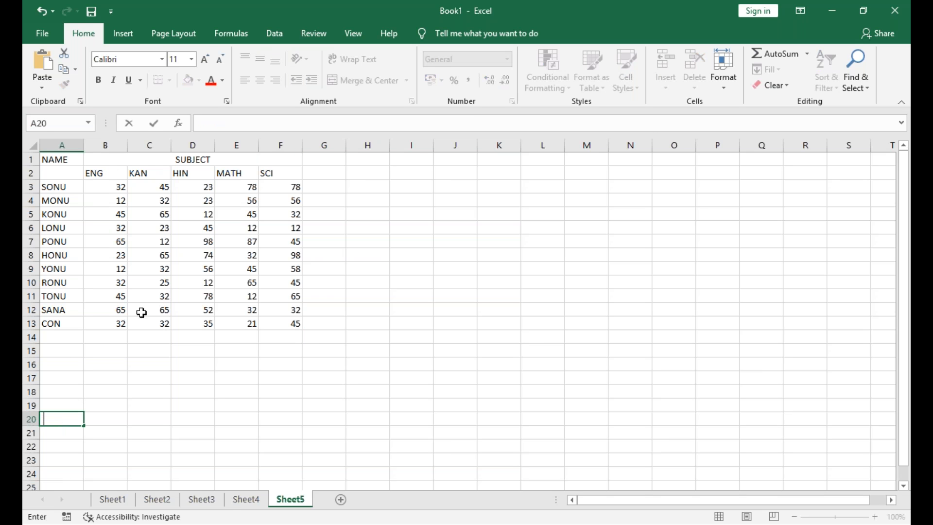
pyautogui.click(334, 175)
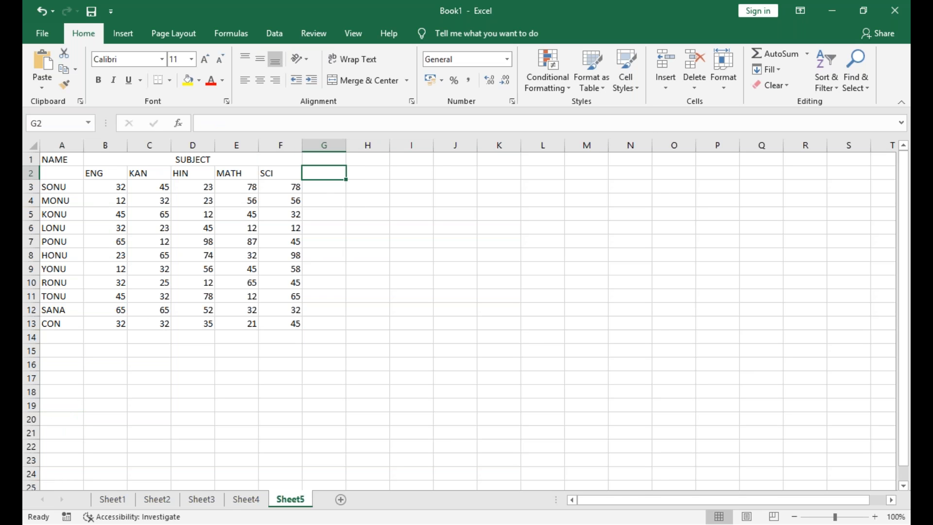
pyautogui.write('TOTAL')
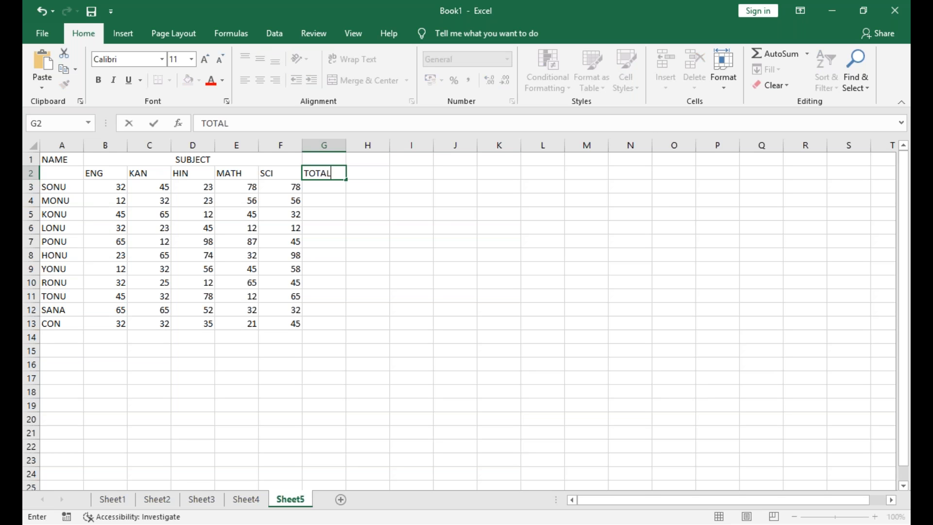
pyautogui.press('Tab')
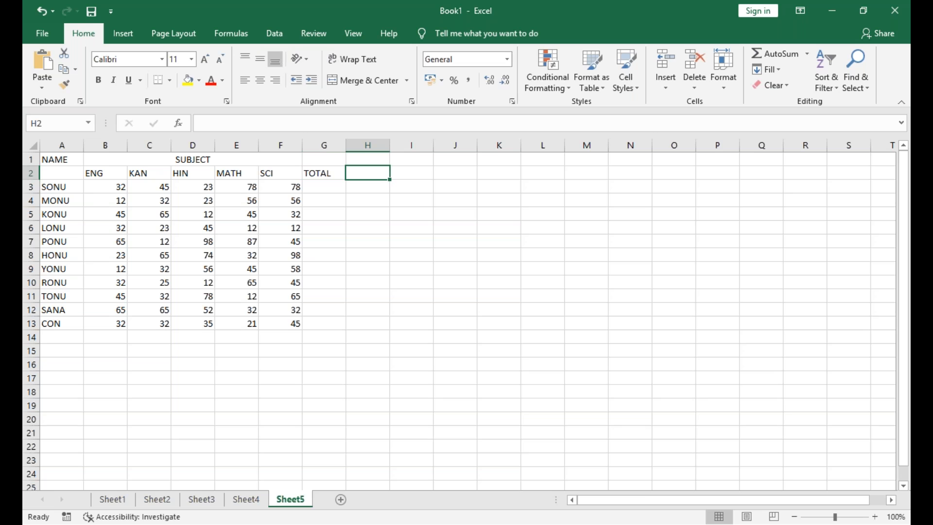
pyautogui.write('PRODUCT')
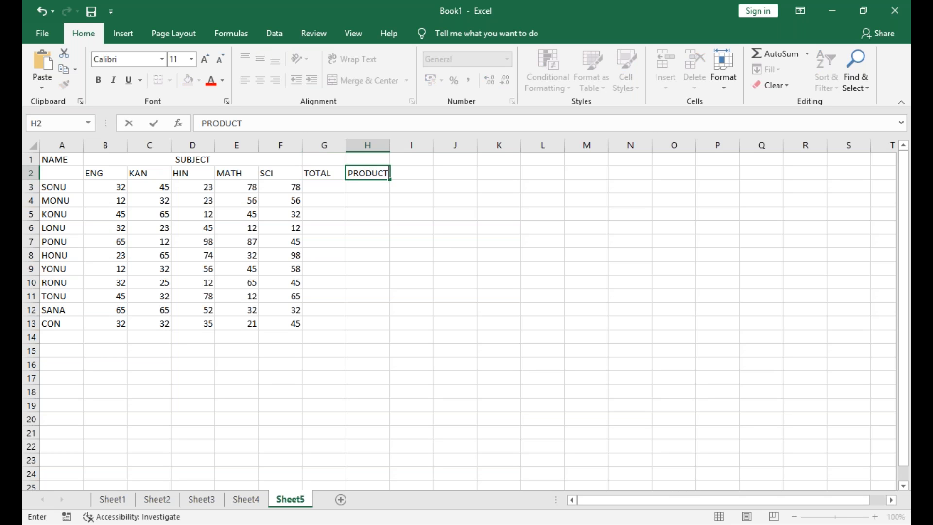
pyautogui.press('Tab')
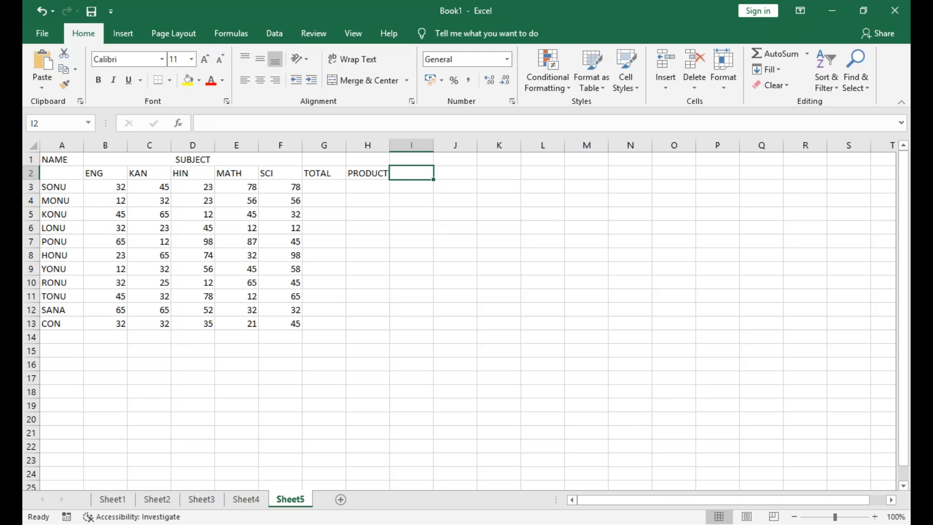
pyautogui.write('AVERAGE')
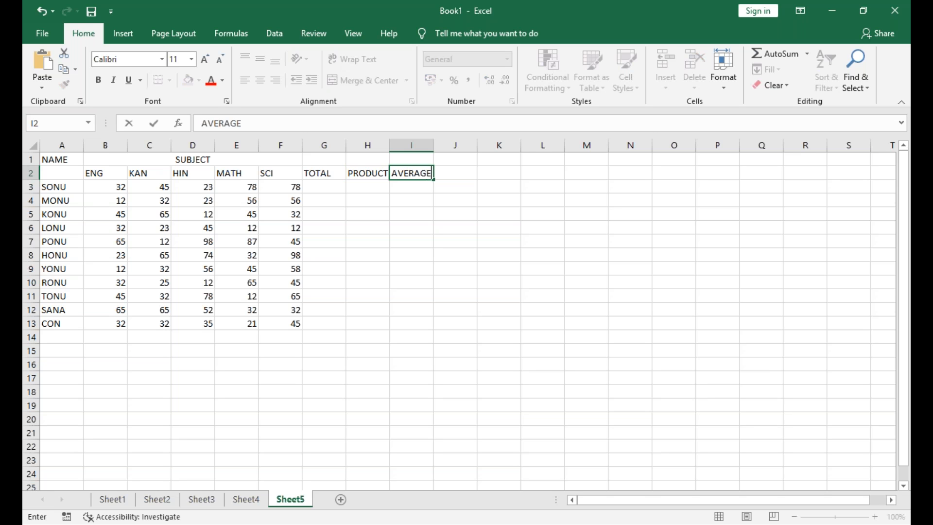
pyautogui.press('Tab')
pyautogui.write('MAX')
pyautogui.press('Tab')
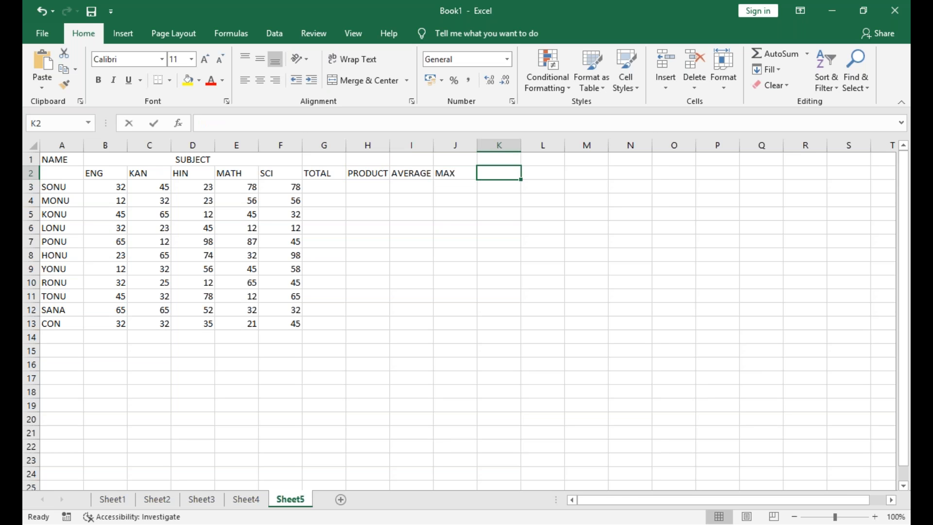
pyautogui.write('MIN')
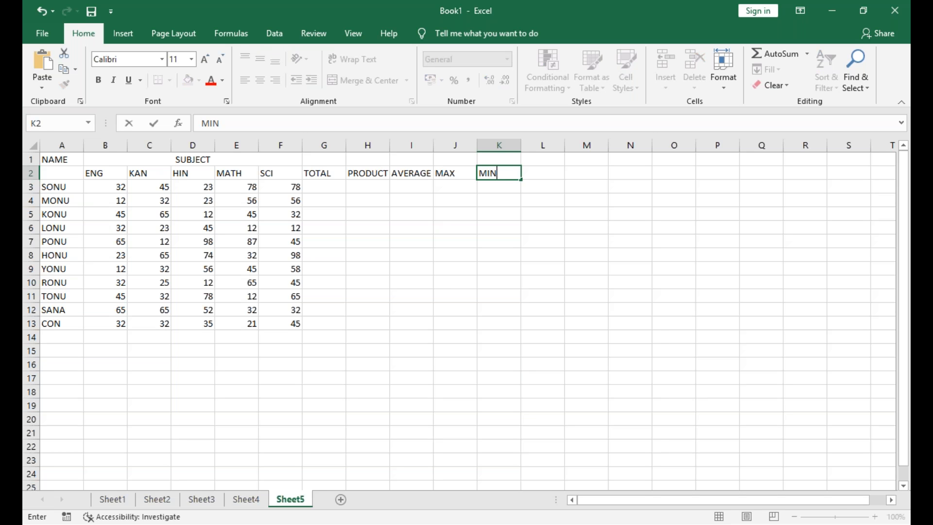
pyautogui.press('Left')
pyautogui.press('Left')
pyautogui.press('Left')
pyautogui.press('Left')
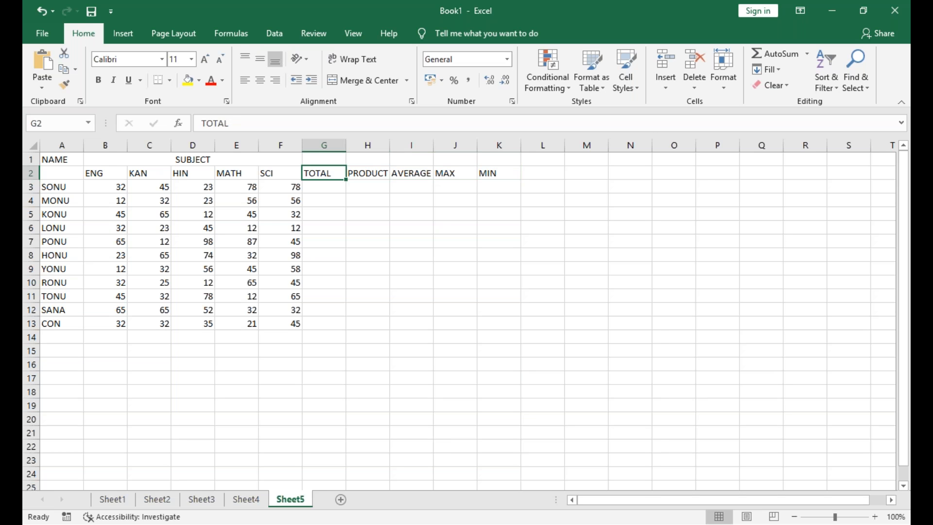
pyautogui.hotkey('shift', 'Right')
pyautogui.hotkey('shift', 'Right')
pyautogui.hotkey('shift', 'Right')
pyautogui.hotkey('shift', 'Right')
pyautogui.hotkey('ctrl', 'c')
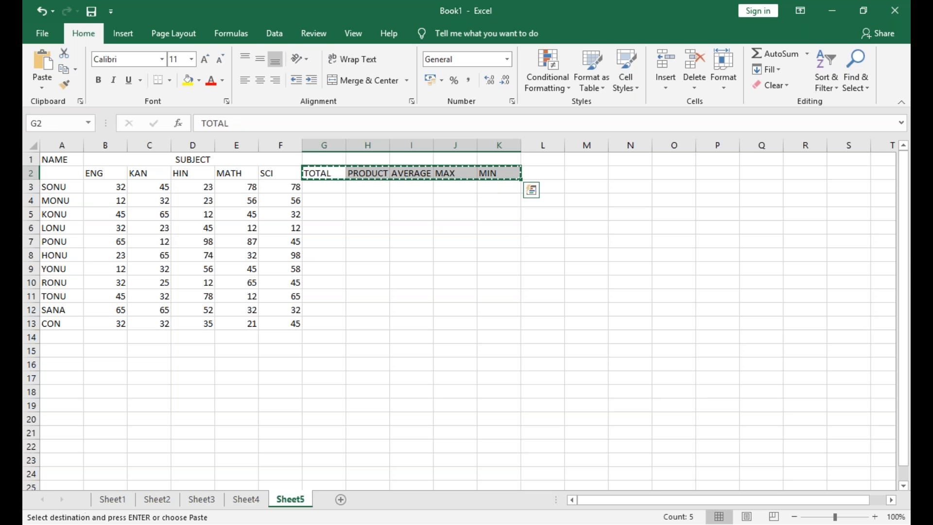
pyautogui.click(47, 336)
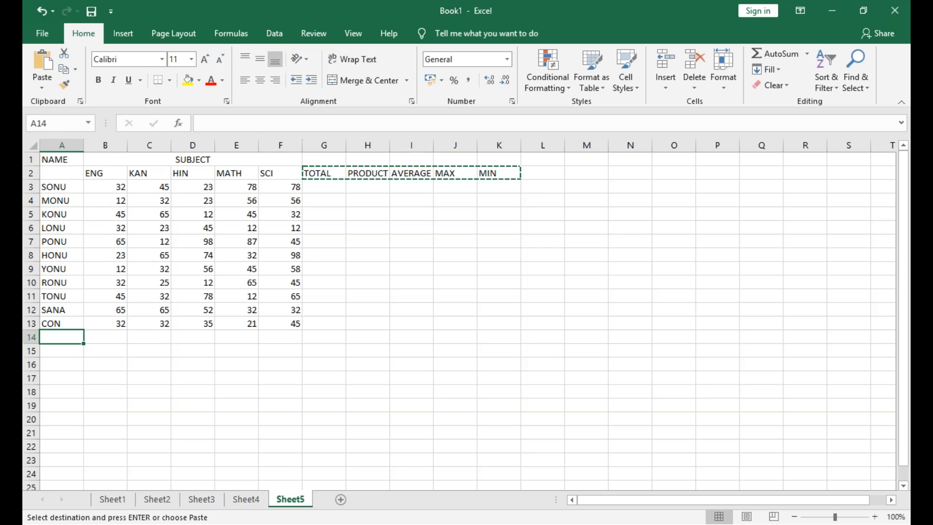
pyautogui.click(42, 87)
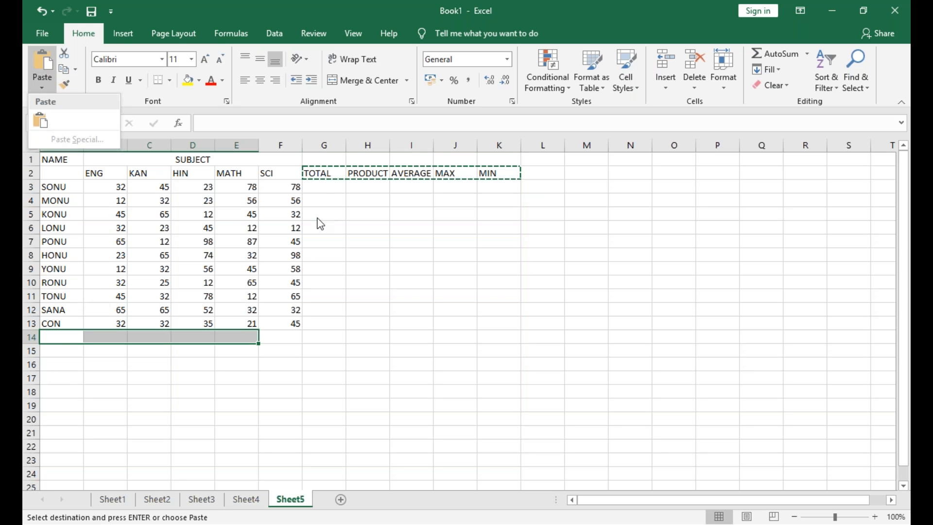
pyautogui.click(329, 179)
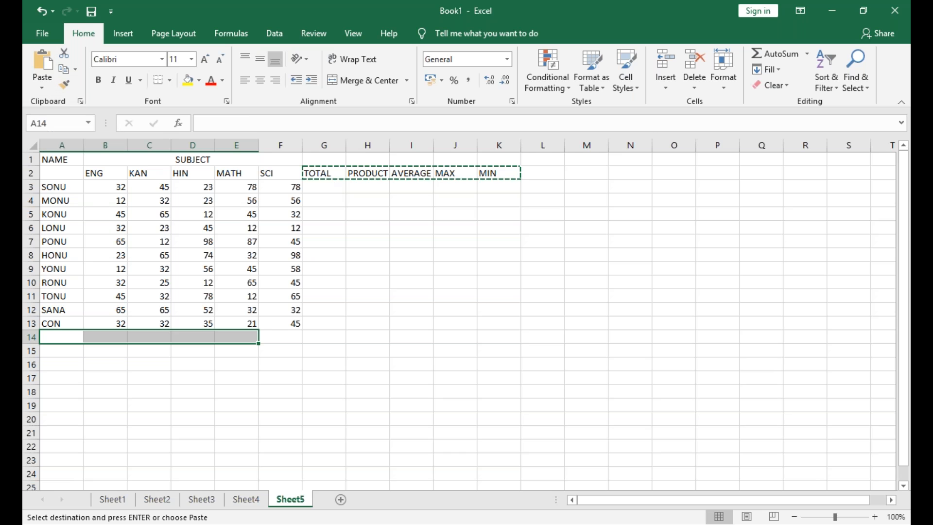
# Copy the summary headers in G2:K2 and paste them transposed down column A starting at A14
pyautogui.click(325, 174)
pyautogui.hotkey('ctrl', 'c')
pyautogui.hotkey('shift', 'Right')
pyautogui.hotkey('shift', 'Right')
pyautogui.hotkey('shift', 'Right')
pyautogui.hotkey('shift', 'Right')
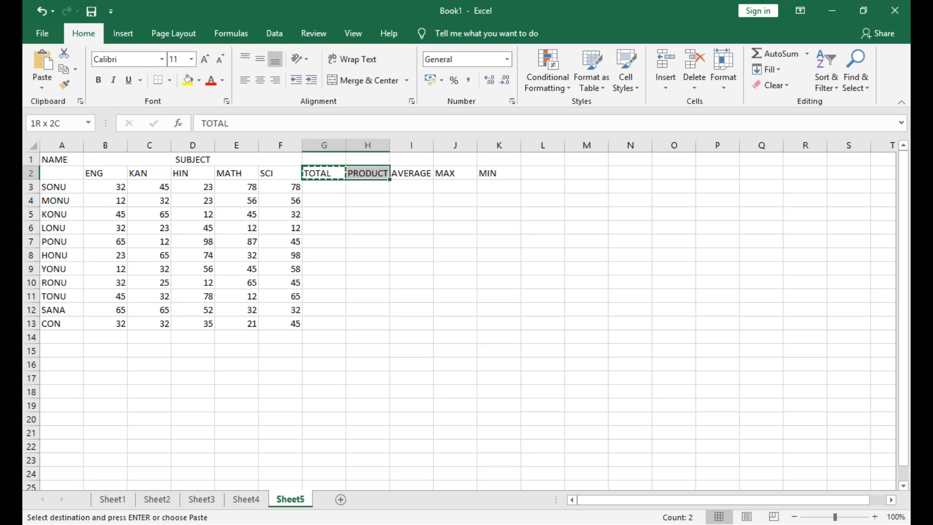
pyautogui.hotkey('ctrl', 'c')
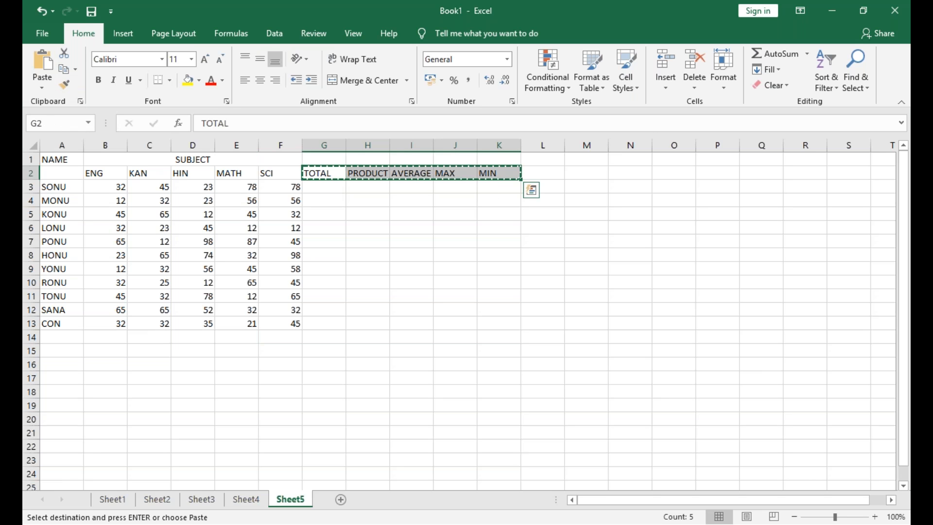
pyautogui.click(63, 341)
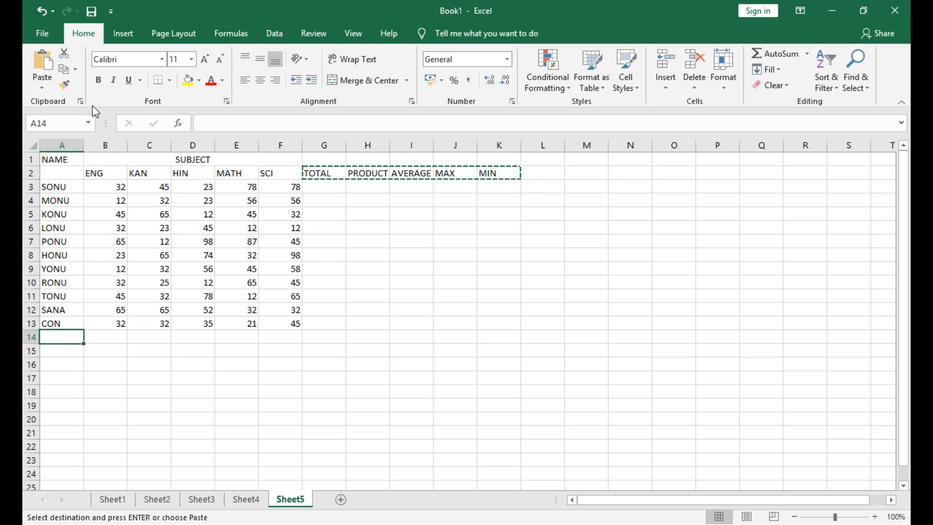
pyautogui.click(43, 87)
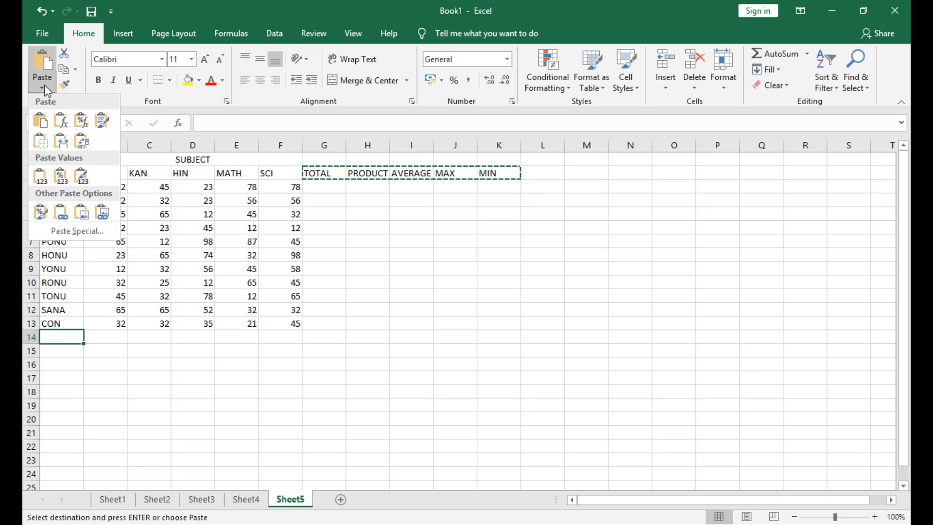
pyautogui.click(81, 144)
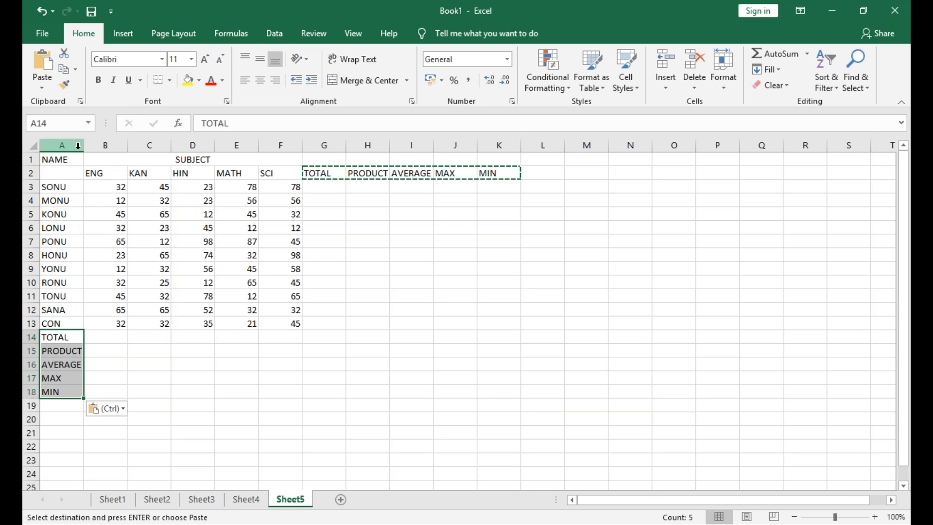
pyautogui.click(105, 339)
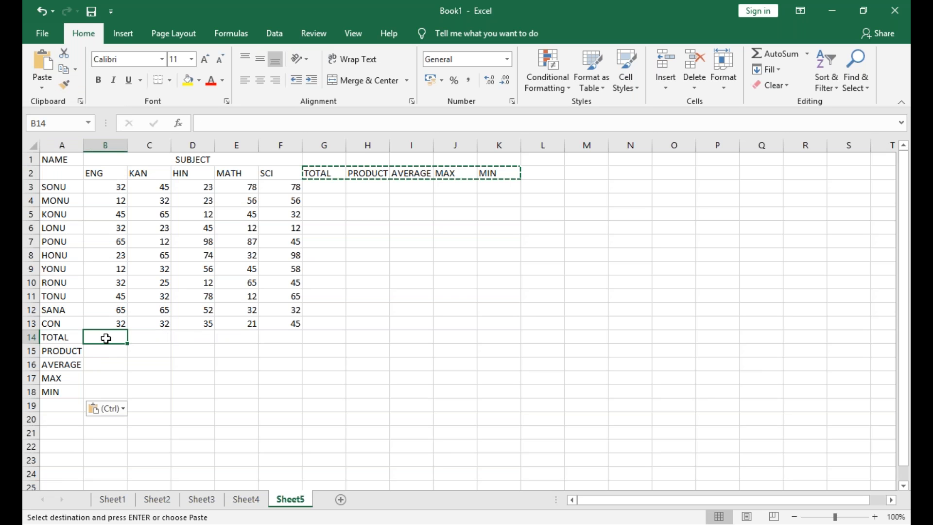
pyautogui.press('Right')
pyautogui.press('Up')
pyautogui.press('Right')
pyautogui.press('Right')
pyautogui.press('Right')
pyautogui.press('Up')
pyautogui.press('Up')
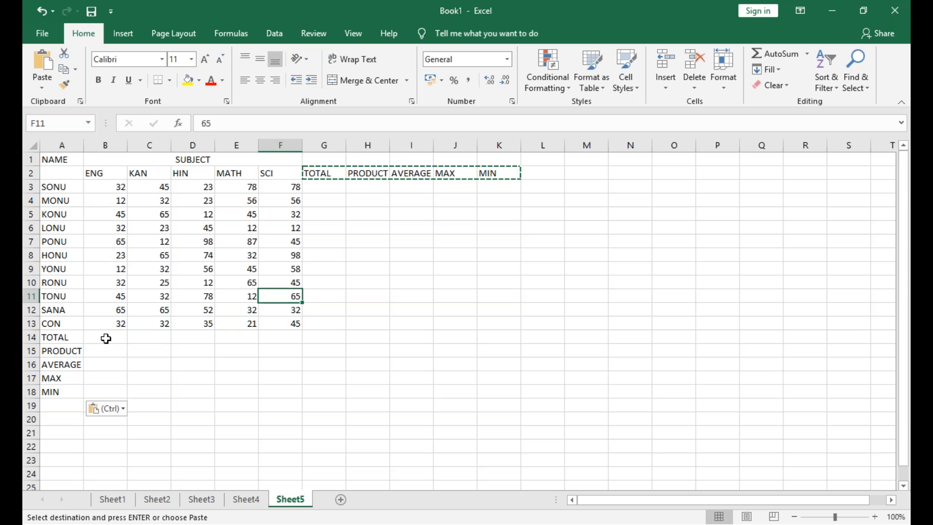
pyautogui.press('Right')
pyautogui.press('Up')
pyautogui.write('1')
# Enter the formula =SUM(B3:F3) in G3 to total the first student's marks
pyautogui.press('Up')
pyautogui.press('Up')
pyautogui.press('Up')
pyautogui.press('Up')
pyautogui.press('Up')
pyautogui.press('Up')
pyautogui.press('Up')
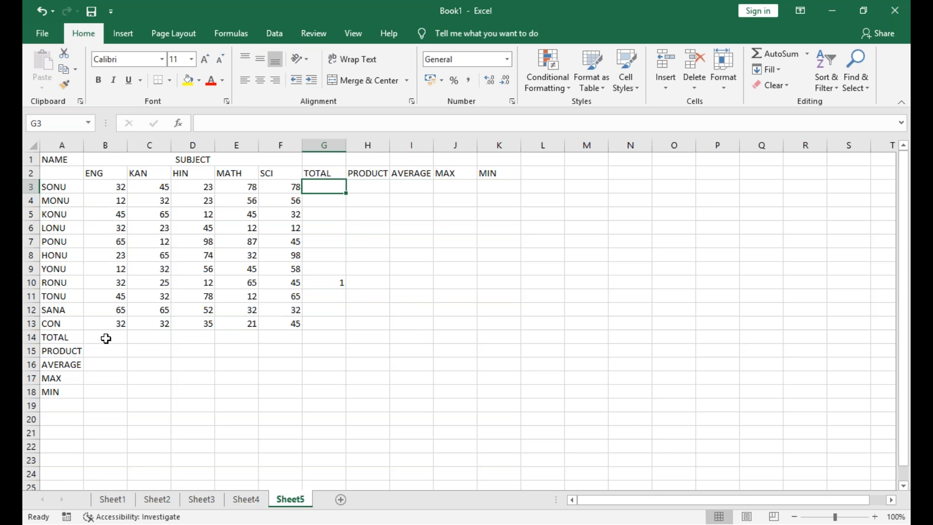
pyautogui.write('1')
pyautogui.press('BackSpace')
pyautogui.write('=SUM(')
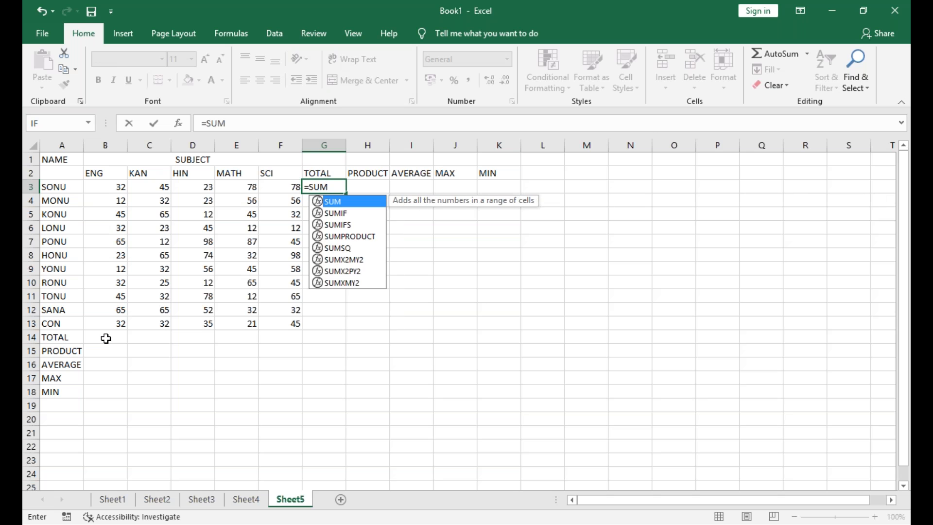
pyautogui.press('Left')
pyautogui.press('Left')
pyautogui.press('Left')
pyautogui.press('Left')
pyautogui.press('Left')
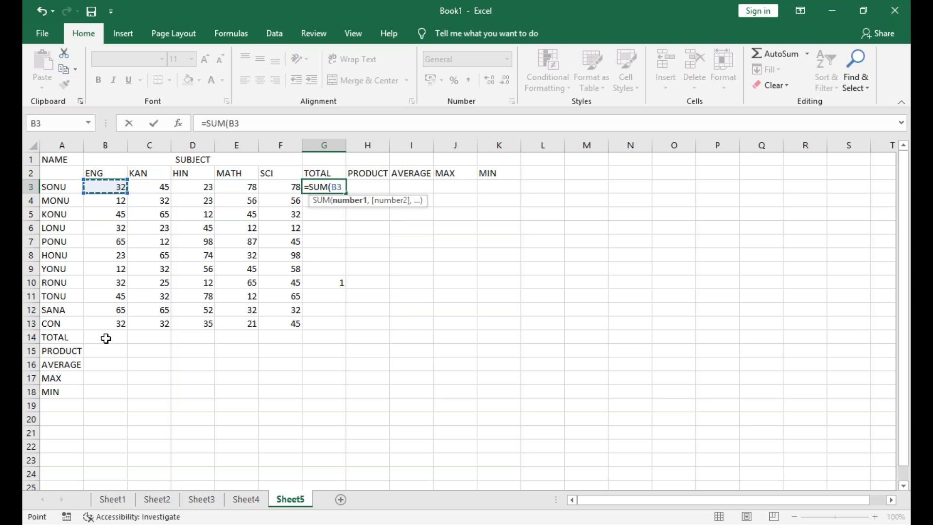
pyautogui.hotkey('shift', 'Right')
pyautogui.hotkey('shift', 'Right')
pyautogui.hotkey('shift', 'Right')
pyautogui.hotkey('shift', 'Right')
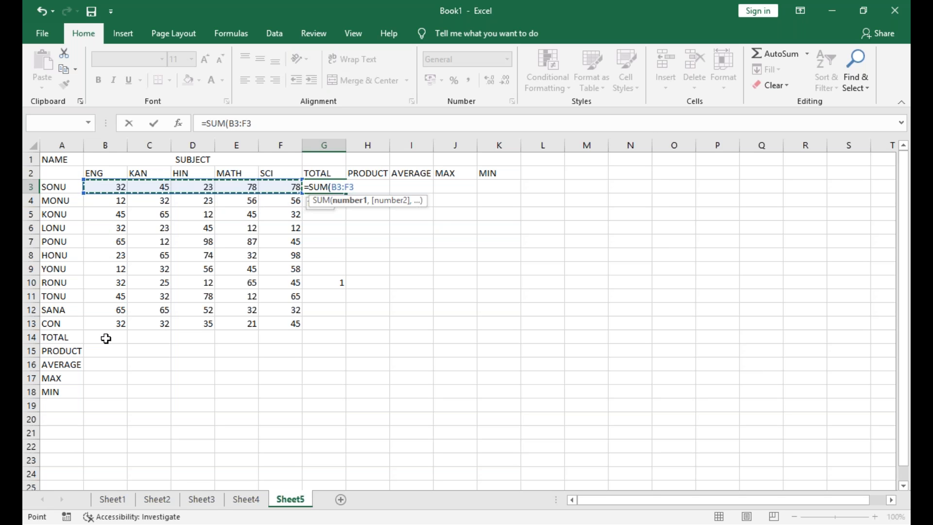
pyautogui.hotkey('ctrl', 'Return')
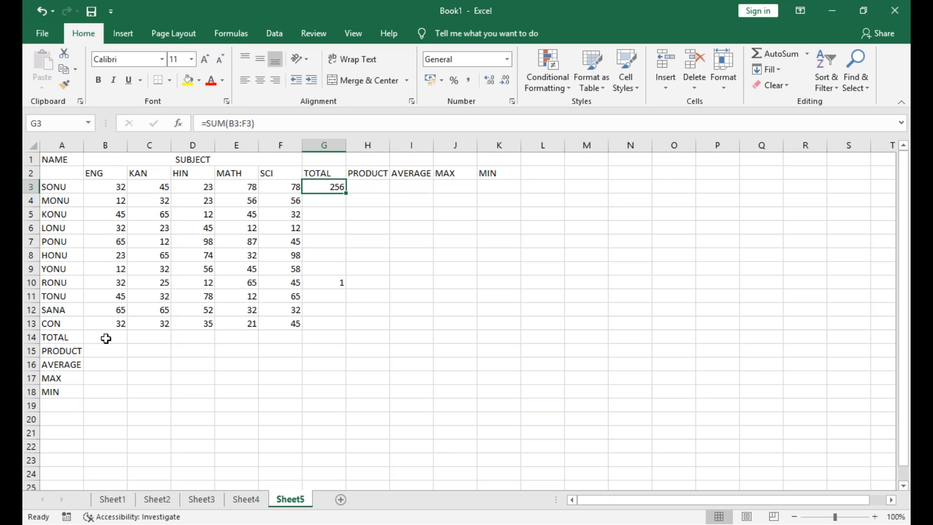
# Fill the SUM formula from G3 down through G13 for all the students
pyautogui.click(346, 193)
pyautogui.click(346, 193)
pyautogui.click(346, 193)
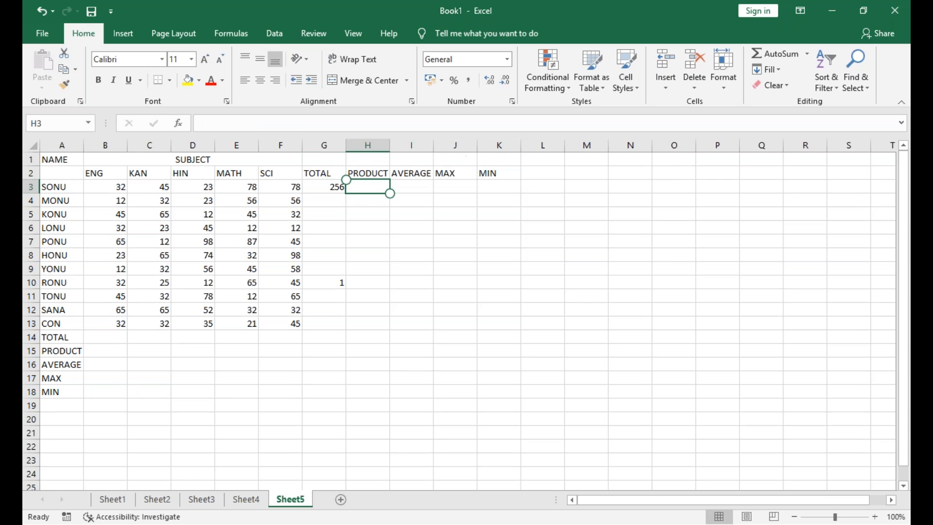
pyautogui.click(325, 188)
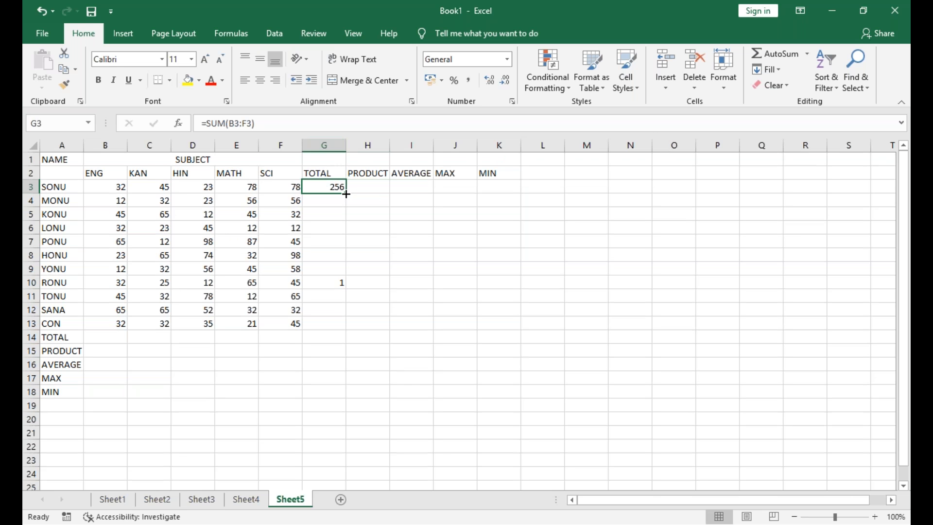
pyautogui.moveTo(346, 194); pyautogui.dragTo(346, 329)
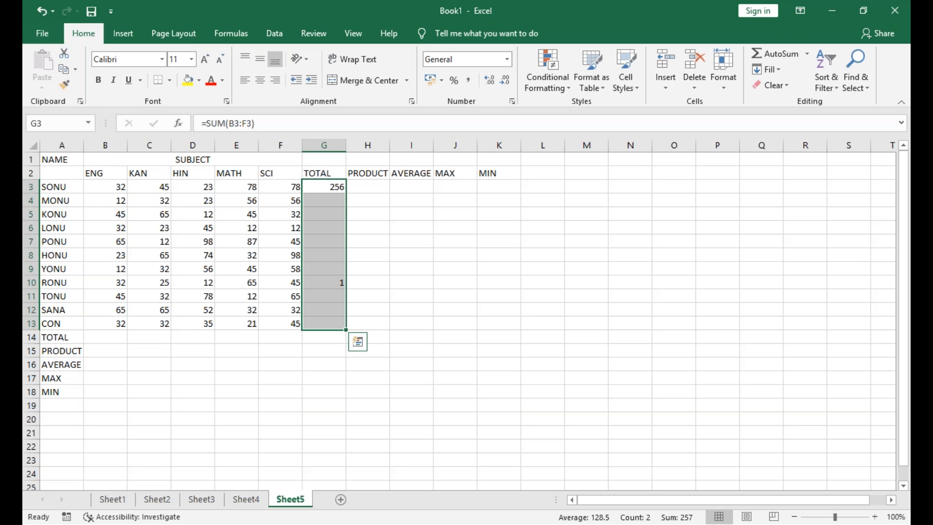
pyautogui.hotkey('ctrl', 'd')
pyautogui.hotkey('ctrl', 'q')
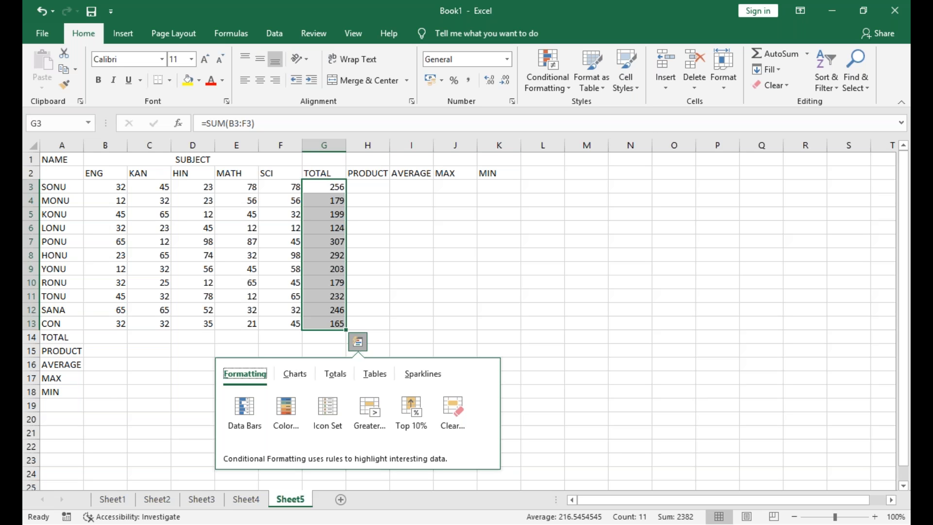
pyautogui.press('Right')
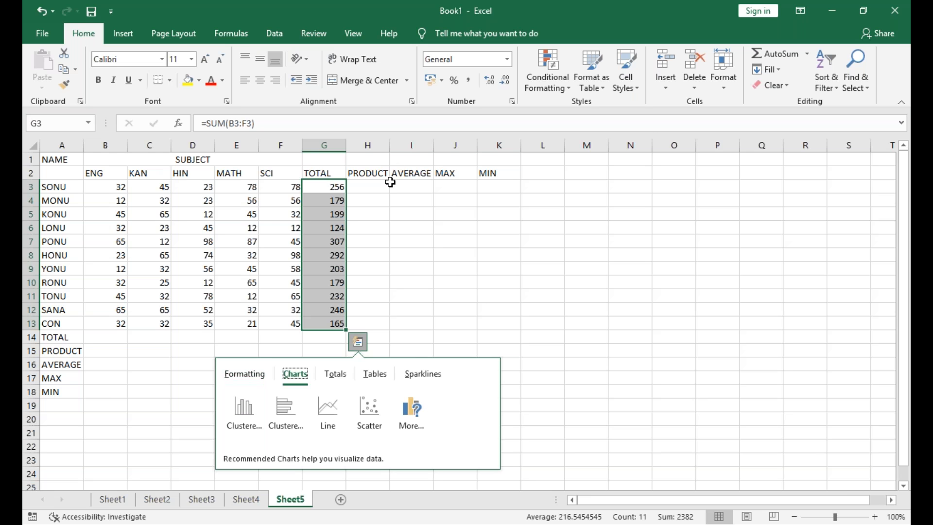
# Enter the formula =PRODUCT(B3:F3) in H3 to multiply the first student's marks
pyautogui.click(386, 185)
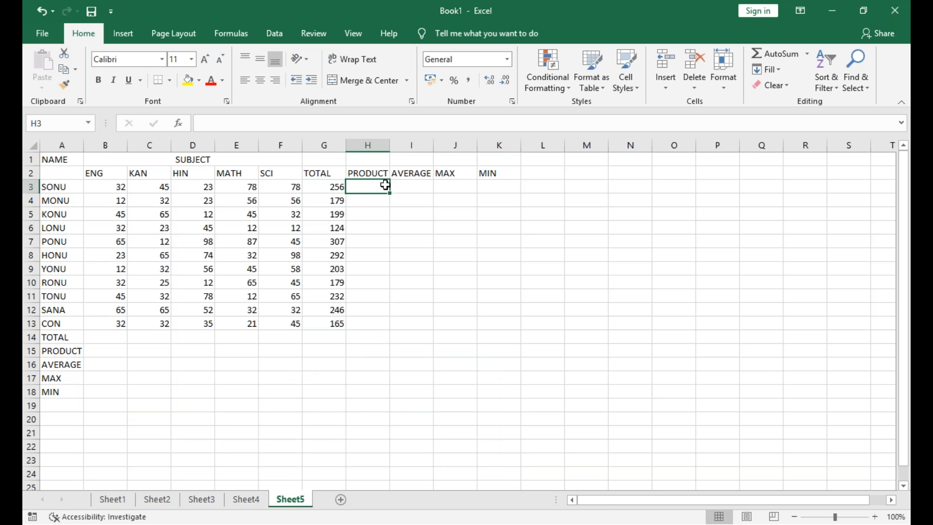
pyautogui.write('=')
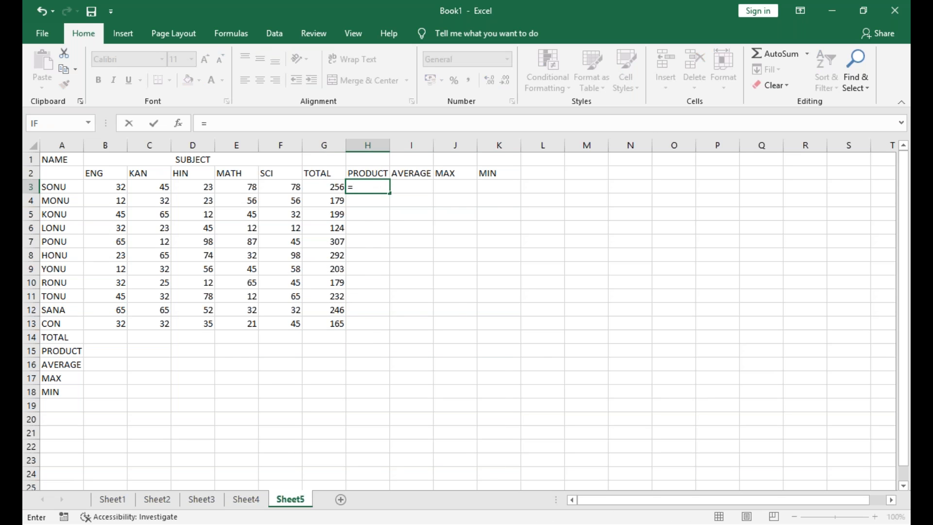
pyautogui.write('PRODUCT')
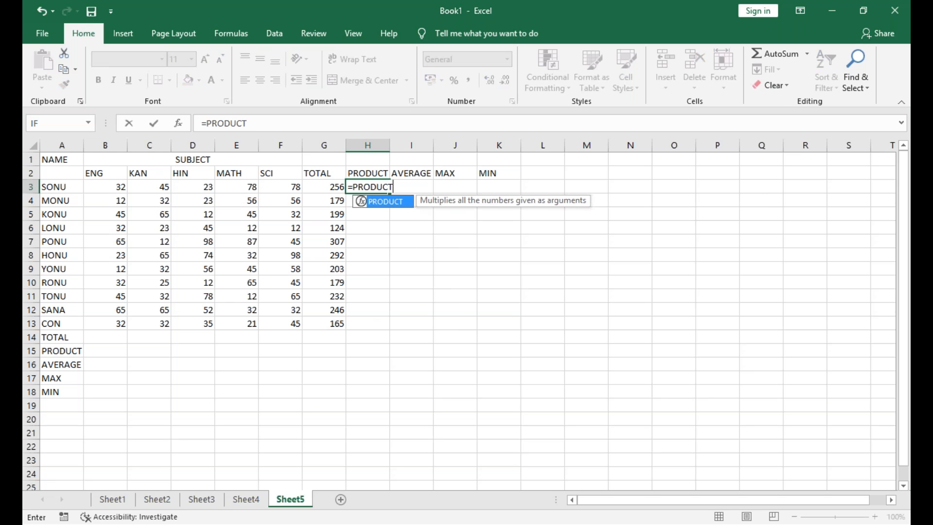
pyautogui.write('(')
pyautogui.press('Left')
pyautogui.press('Left')
pyautogui.press('Left')
pyautogui.press('Left')
pyautogui.press('Left')
pyautogui.press('Left')
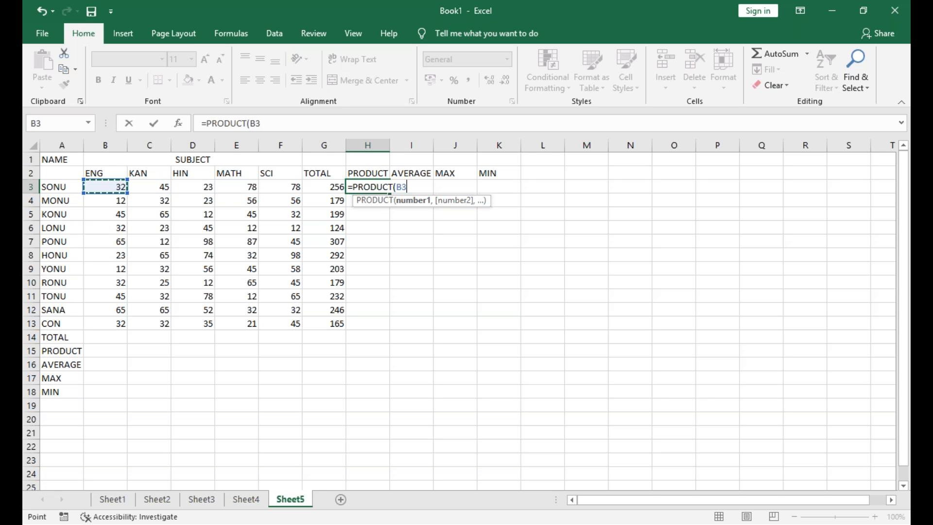
pyautogui.hotkey('shift', 'Right')
pyautogui.hotkey('shift', 'Right')
pyautogui.hotkey('shift', 'Right')
pyautogui.hotkey('shift', 'Right')
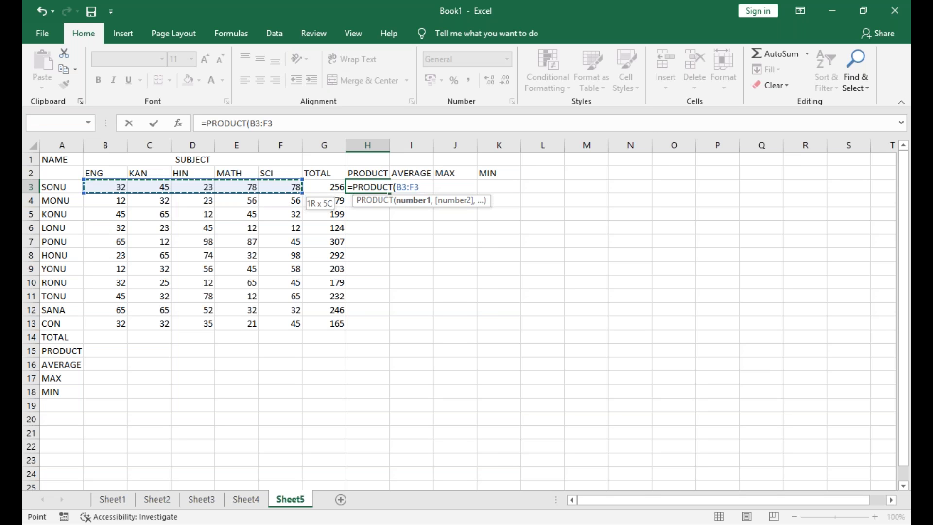
pyautogui.press('Return')
# Fill the PRODUCT formula from H3 down through H13 for all the students
pyautogui.press('Up')
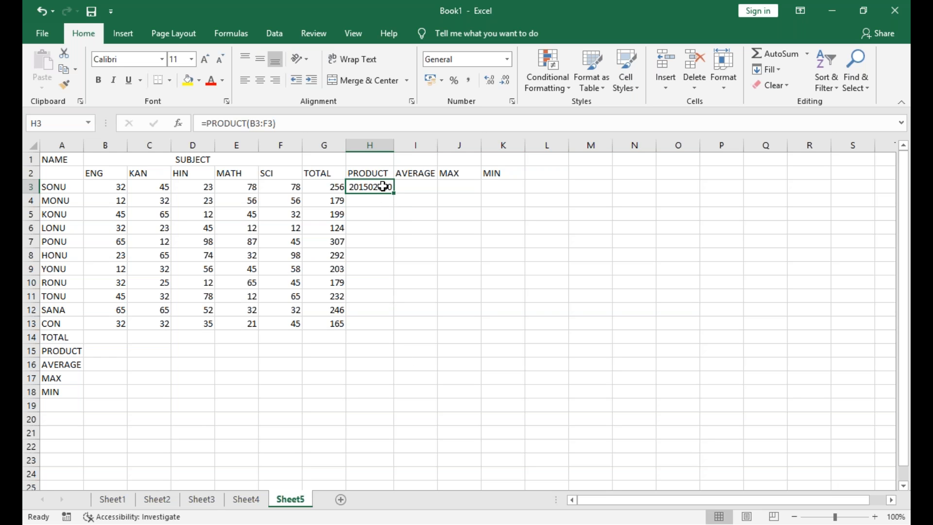
pyautogui.hotkey('shift', 'Down')
pyautogui.hotkey('shift', 'Down')
pyautogui.hotkey('shift', 'Down')
pyautogui.hotkey('shift', 'Down')
pyautogui.hotkey('shift', 'Down')
pyautogui.hotkey('shift', 'Down')
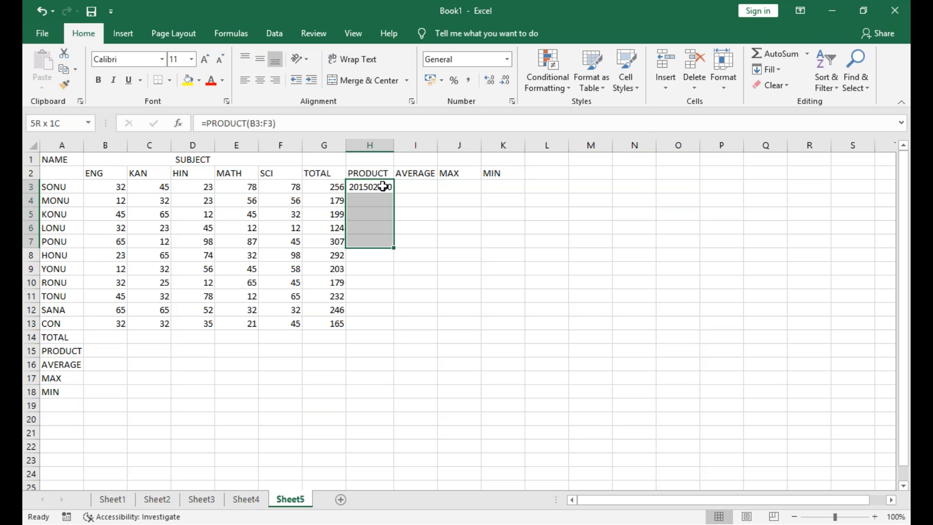
pyautogui.hotkey('shift', 'Down')
pyautogui.hotkey('shift', 'Down')
pyautogui.hotkey('shift', 'Down')
pyautogui.hotkey('shift', 'Down')
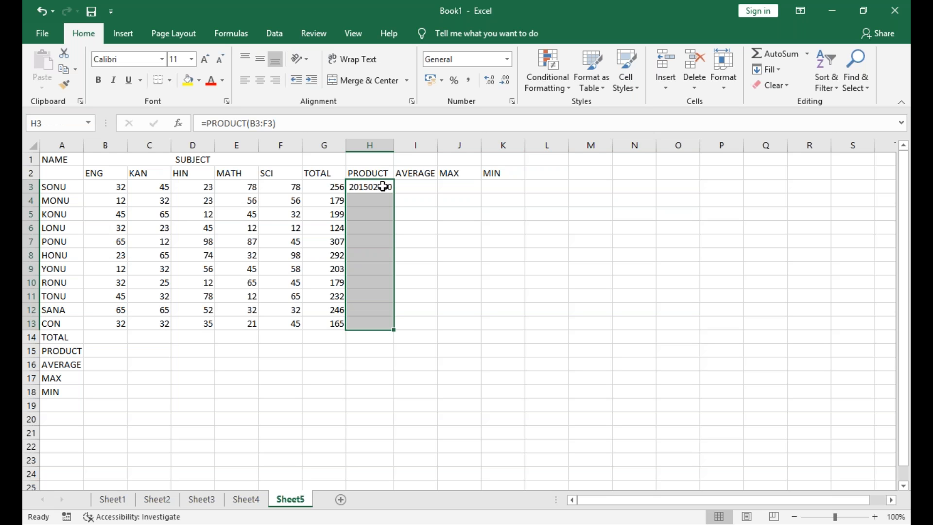
pyautogui.hotkey('ctrl', 'd')
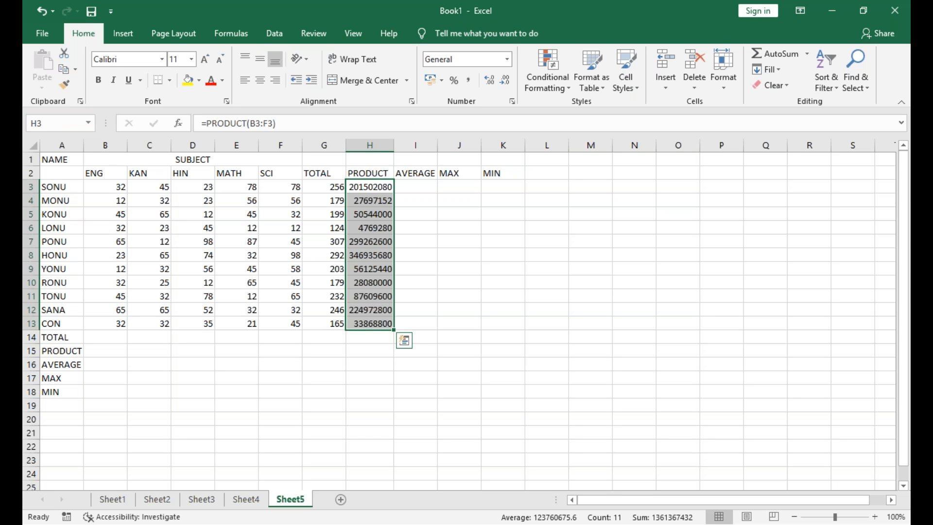
pyautogui.click(414, 180)
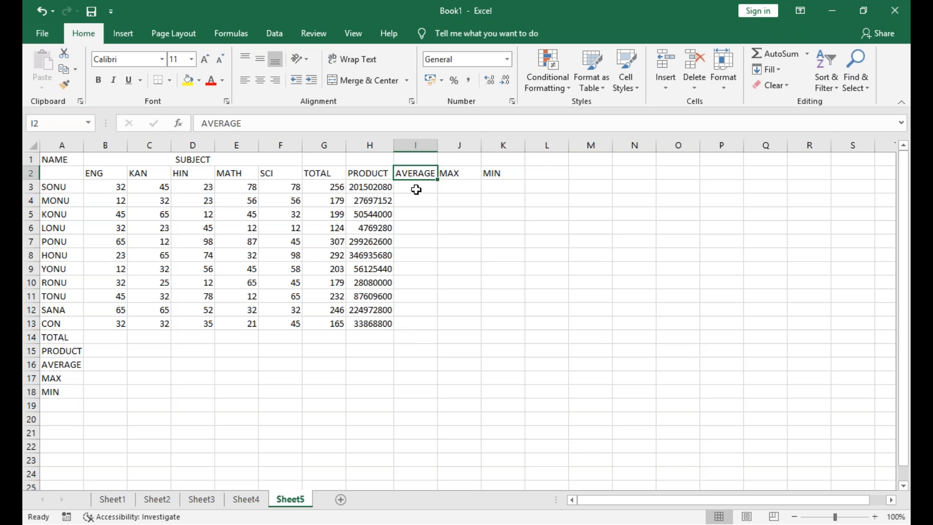
pyautogui.click(416, 189)
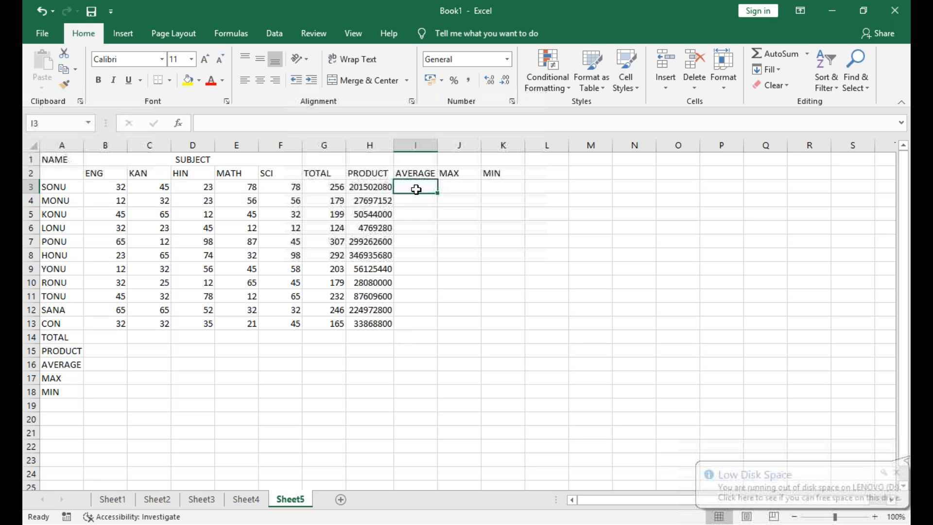
pyautogui.click(452, 186)
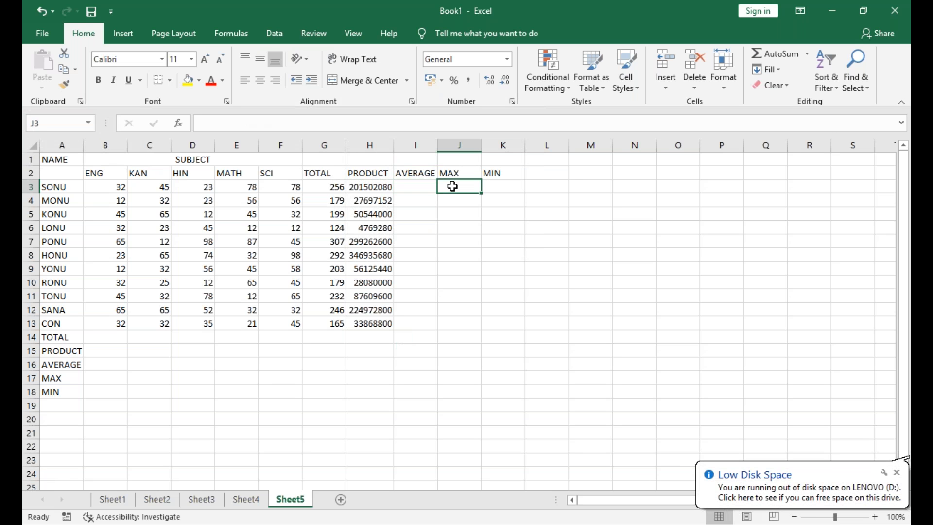
pyautogui.click(502, 186)
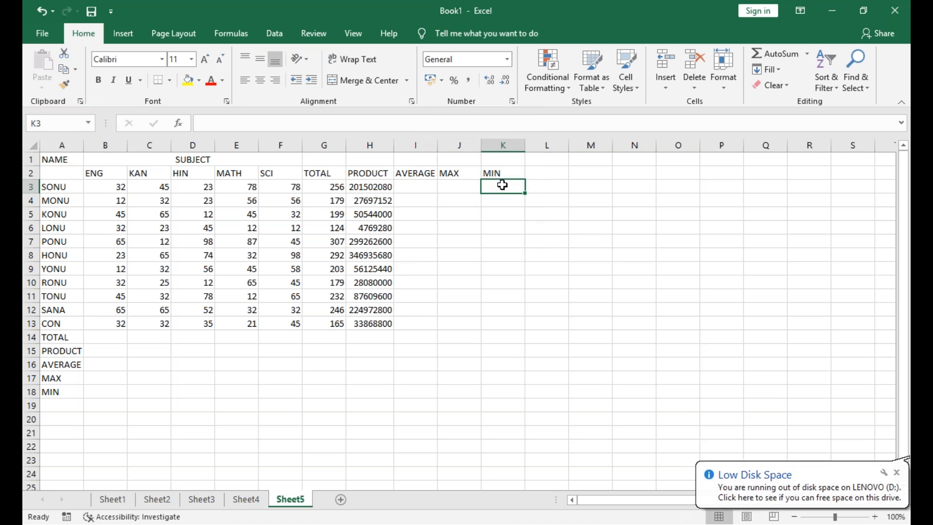
# Enter the formula =SUM(B3:B13) in B14 to total the ENG marks
pyautogui.click(94, 338)
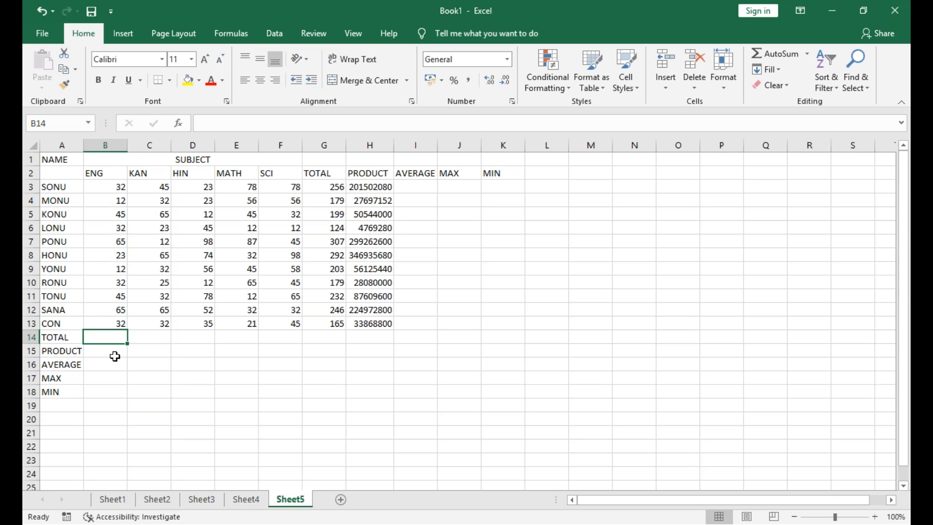
pyautogui.write('=SUM')
pyautogui.write('T')
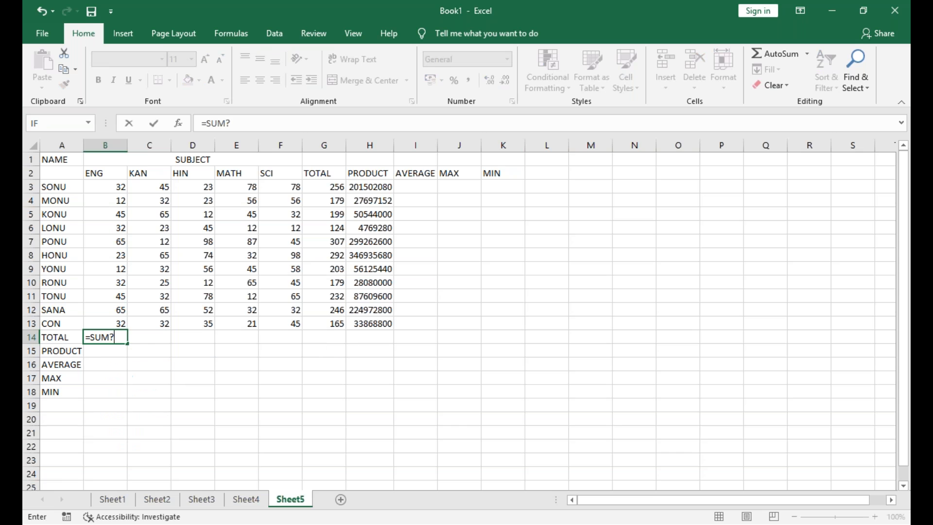
pyautogui.press('BackSpace')
pyautogui.write('(')
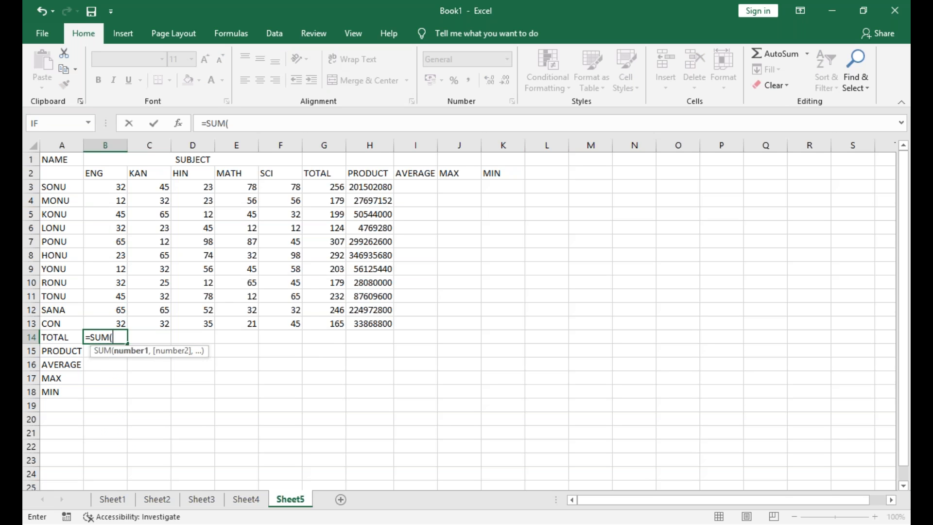
pyautogui.click(122, 186)
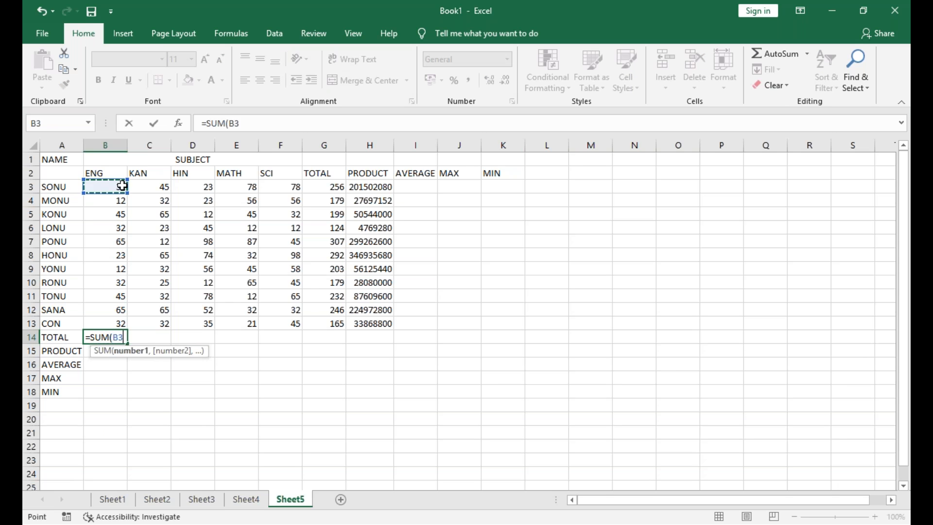
pyautogui.hotkey('shift', 'Down')
pyautogui.hotkey('shift', 'Down')
pyautogui.hotkey('shift', 'Down')
pyautogui.hotkey('shift', 'Down')
pyautogui.hotkey('shift', 'Down')
pyautogui.hotkey('shift', 'Down')
pyautogui.hotkey('shift', 'Down')
pyautogui.hotkey('shift', 'Down')
pyautogui.hotkey('shift', 'Down')
pyautogui.hotkey('shift', 'Down')
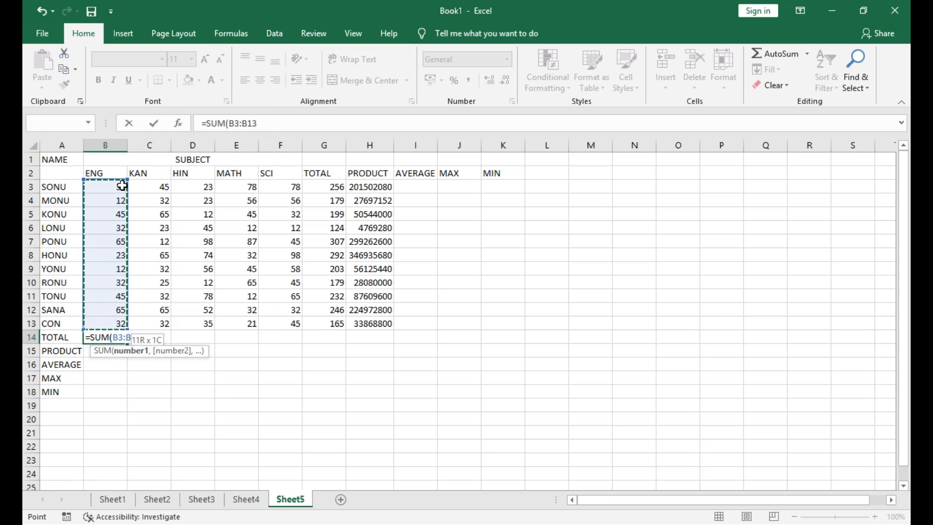
pyautogui.press('Return')
# Try to extend the B14 total across through F14 using Fill Down, and undo the fill
pyautogui.press('Up')
pyautogui.hotkey('shift', 'Right')
pyautogui.hotkey('shift', 'Right')
pyautogui.hotkey('shift', 'Right')
pyautogui.hotkey('shift', 'Right')
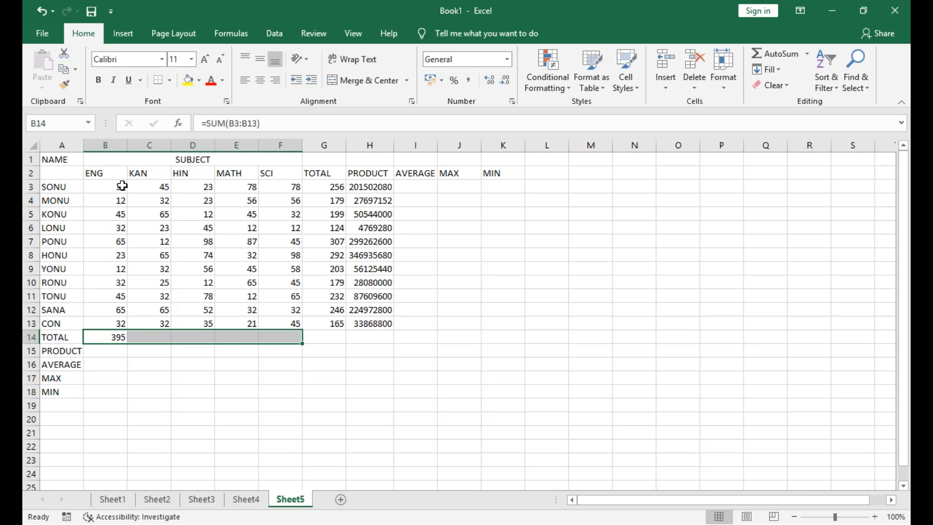
pyautogui.hotkey('ctrl', 'd')
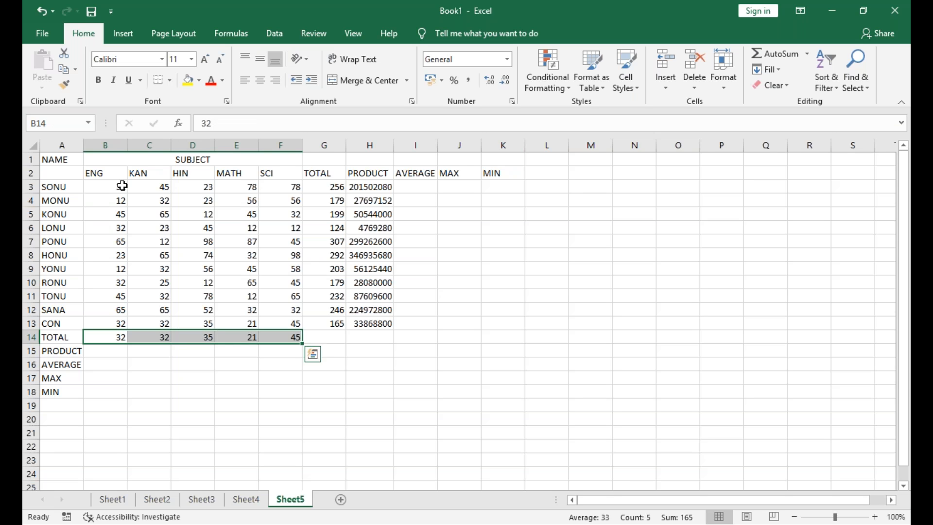
pyautogui.hotkey('ctrl', 'z')
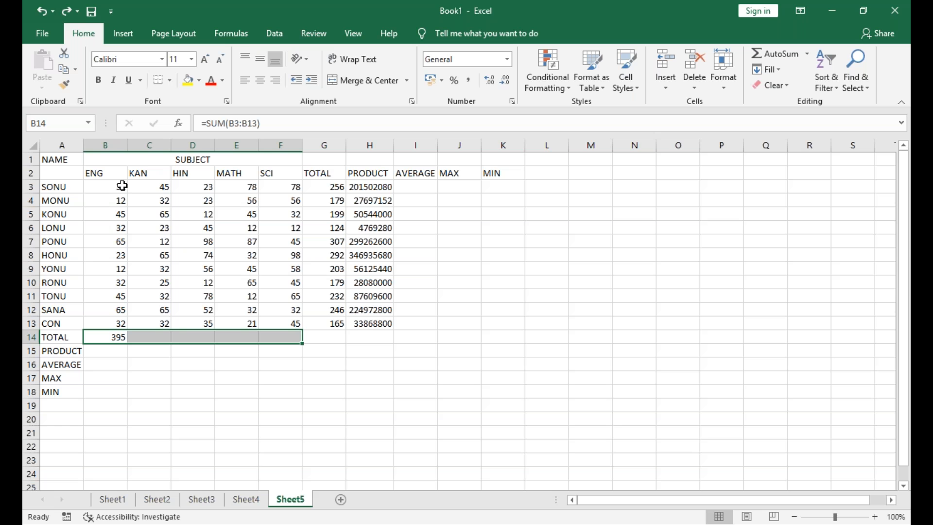
# Retry Fill Down on B14:F14 to extend the ENG total to the other subjects
pyautogui.click(110, 355)
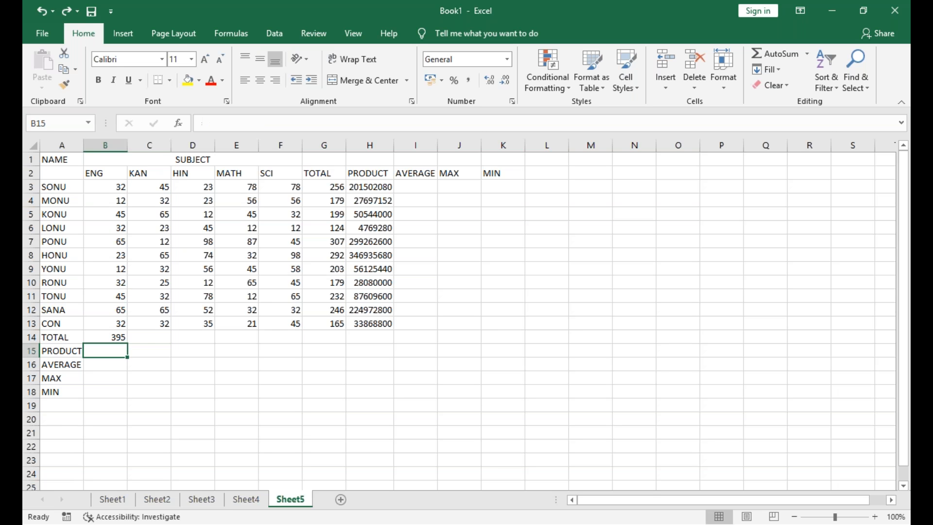
pyautogui.click(115, 332)
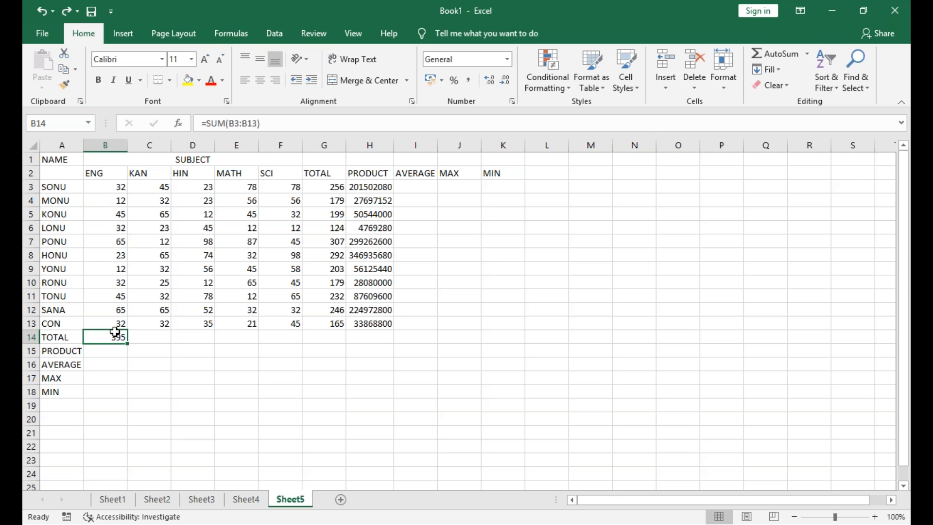
pyautogui.moveTo(114, 333); pyautogui.dragTo(326, 337)
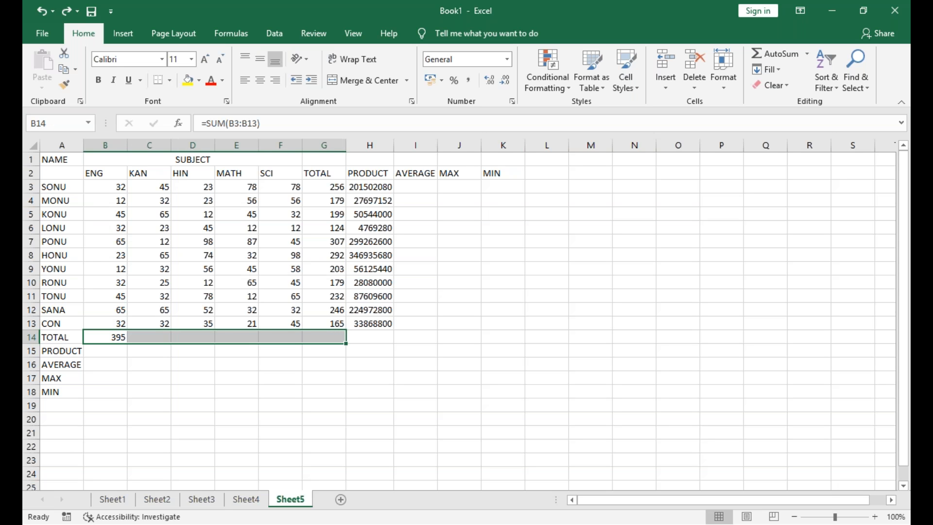
pyautogui.click(114, 357)
pyautogui.click(113, 335)
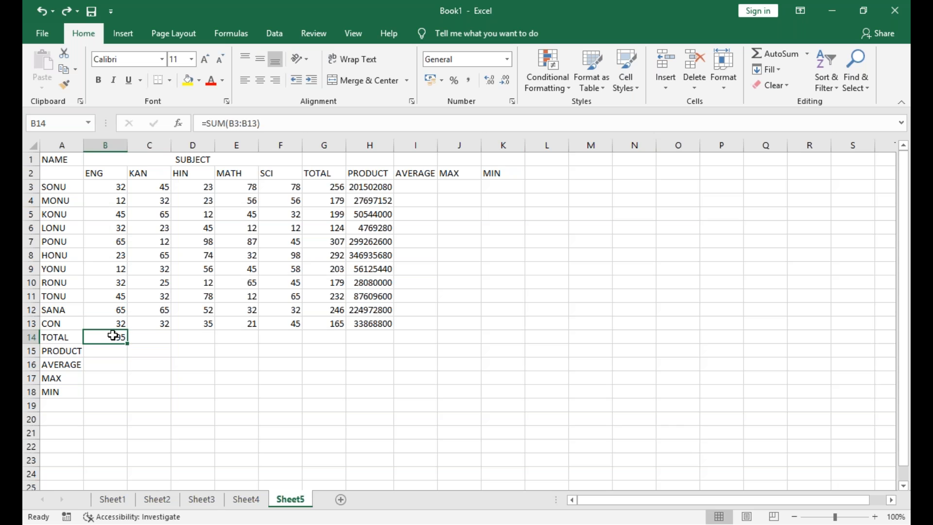
pyautogui.hotkey('shift', 'Right')
pyautogui.hotkey('shift', 'Right')
pyautogui.hotkey('shift', 'Right')
pyautogui.hotkey('shift', 'Right')
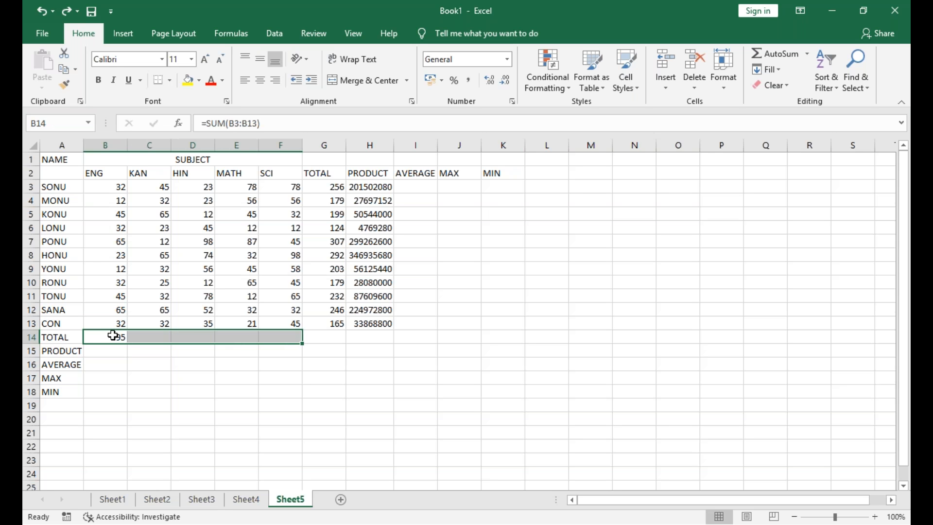
pyautogui.hotkey('ctrl', 'd')
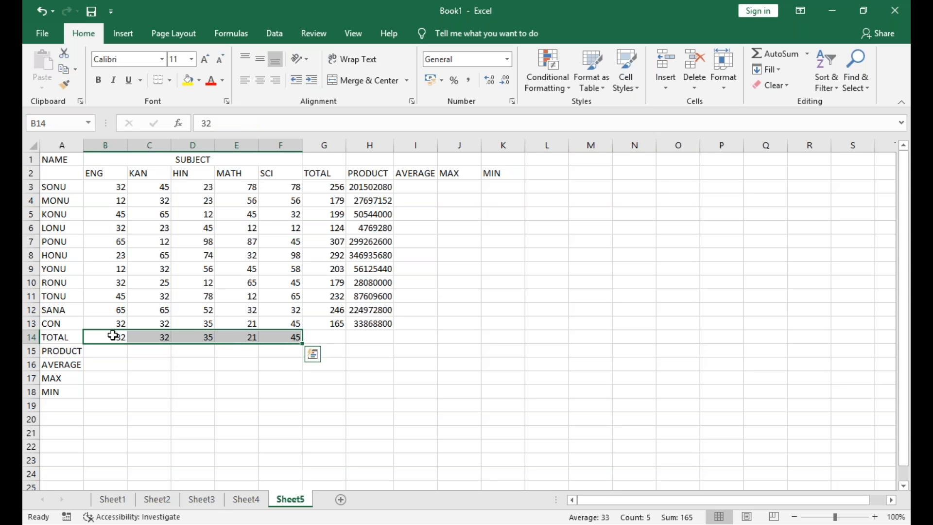
# Clear the wrongly filled values from C14, D14, E14 and F14 in the TOTAL row
pyautogui.click(114, 335)
pyautogui.click(170, 339)
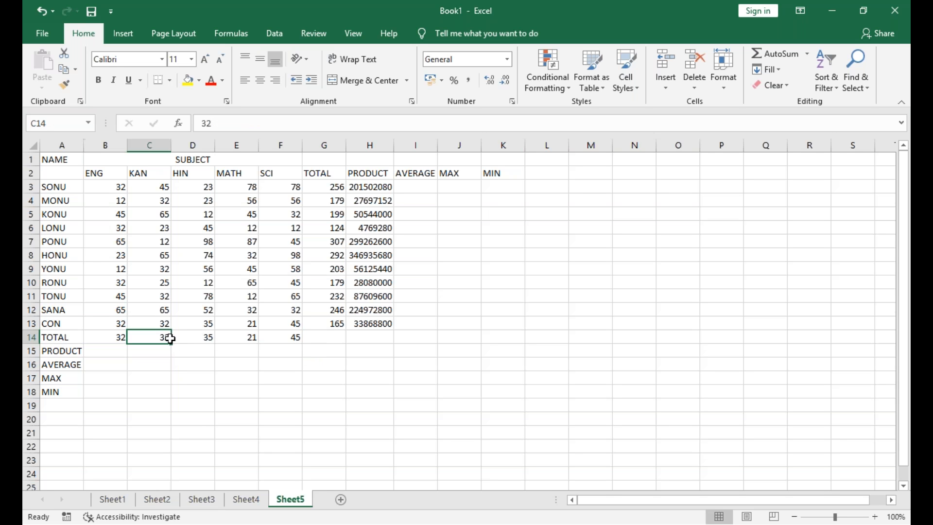
pyautogui.click(198, 335)
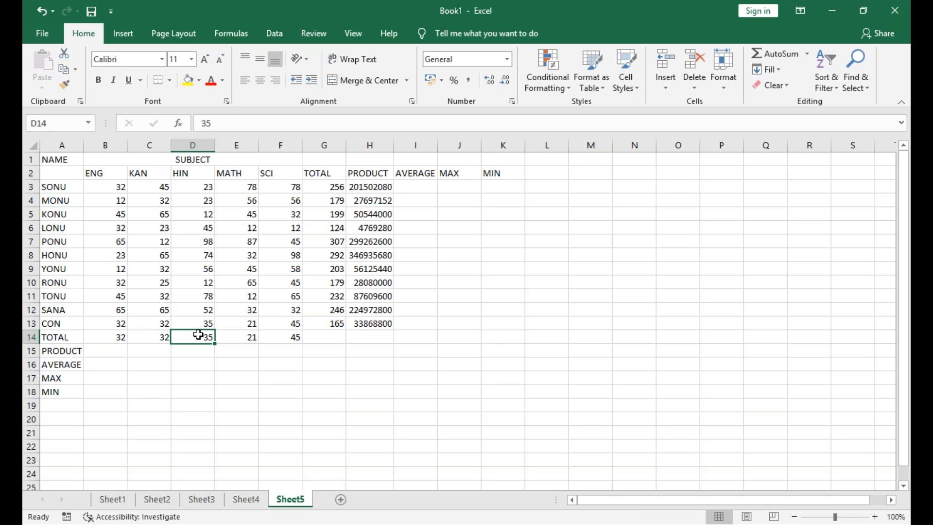
pyautogui.click(164, 335)
pyautogui.press('BackSpace')
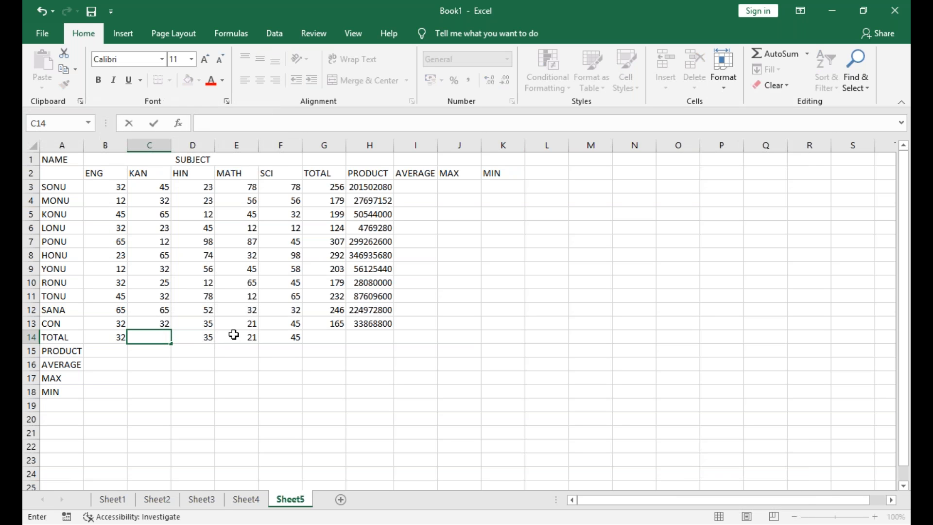
pyautogui.click(206, 337)
pyautogui.press('BackSpace')
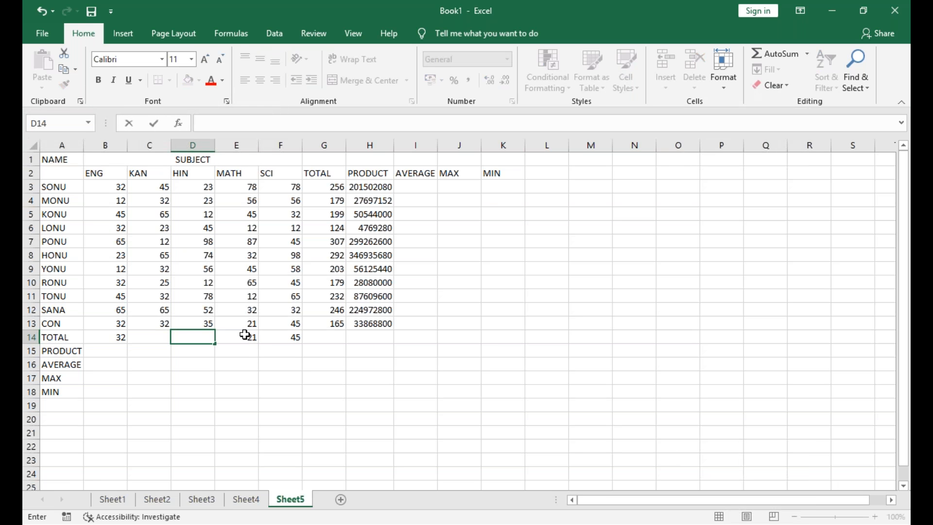
pyautogui.click(242, 339)
pyautogui.press('BackSpace')
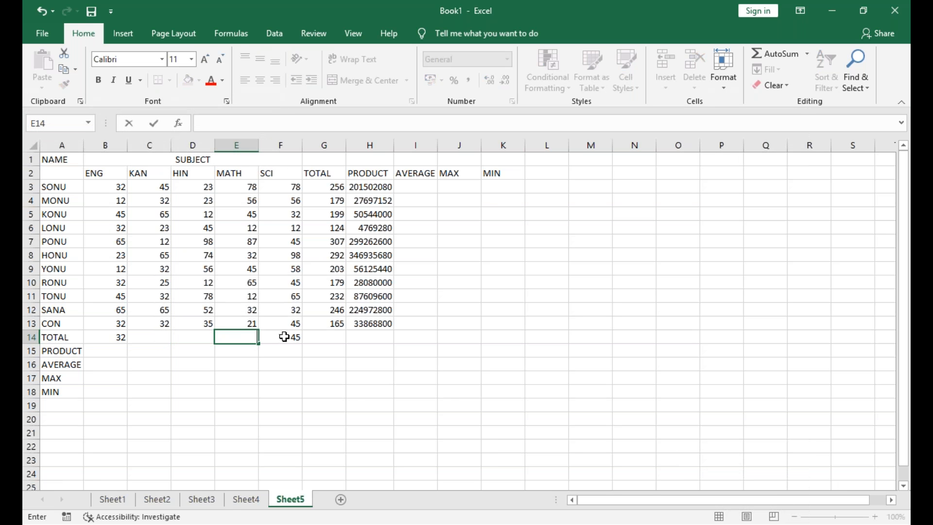
pyautogui.click(284, 337)
pyautogui.press('BackSpace')
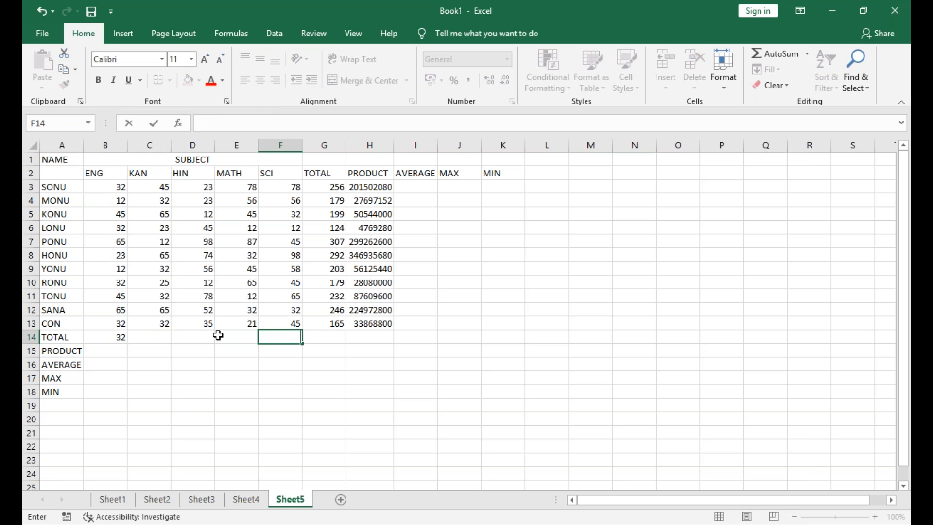
# Replace the plain value in B14 with the formula =SUM(B3:B13) to total the ENG marks
pyautogui.doubleClick(112, 337)
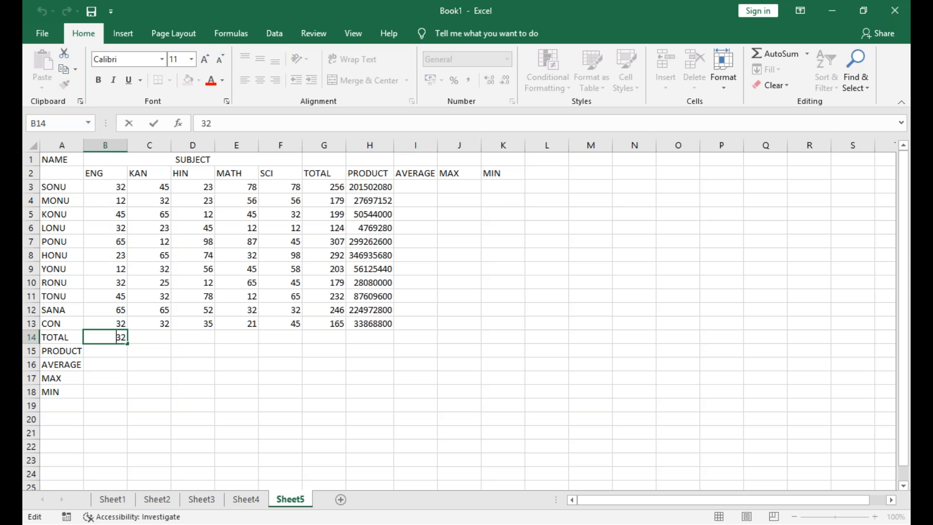
pyautogui.click(125, 366)
pyautogui.click(121, 335)
pyautogui.write('=S')
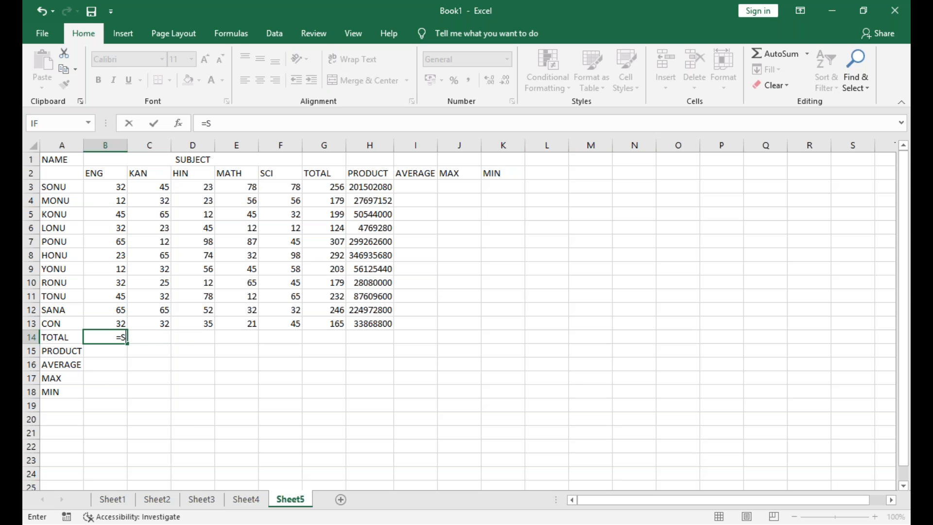
pyautogui.write('UM(')
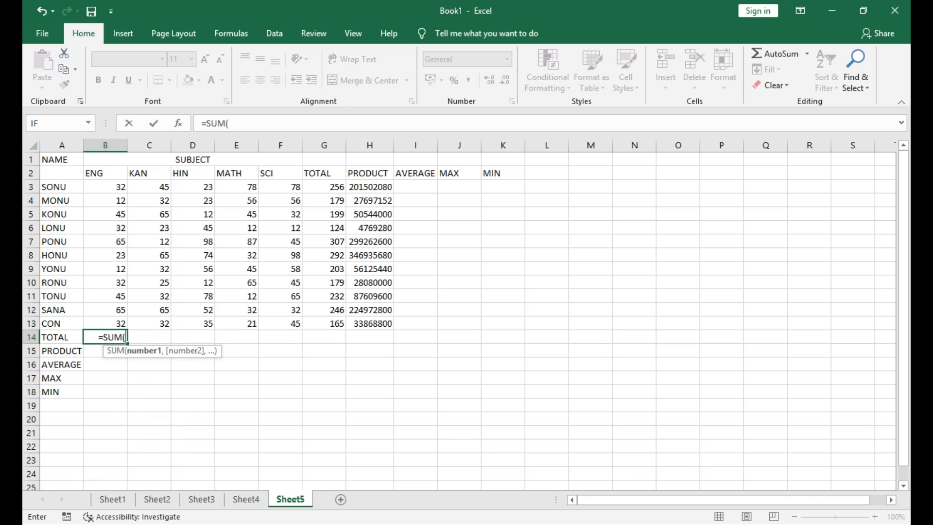
pyautogui.click(118, 188)
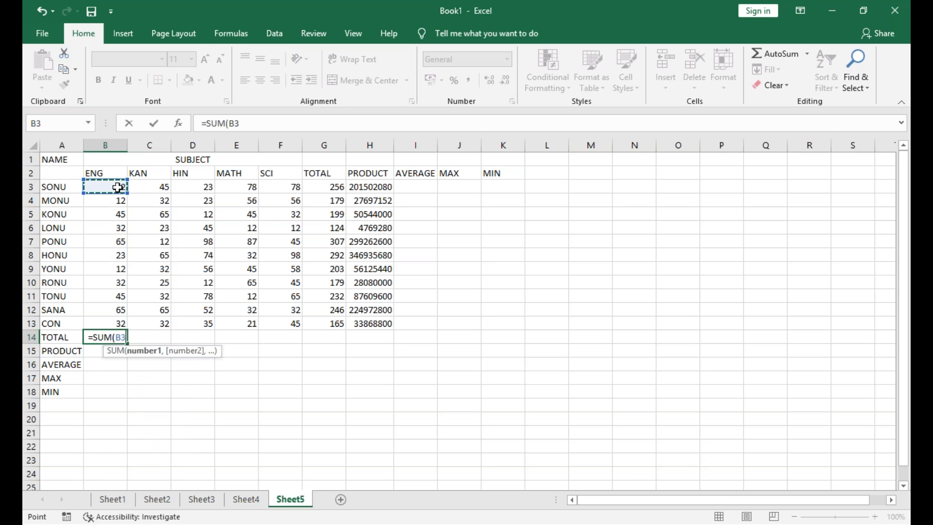
pyautogui.moveTo(118, 188); pyautogui.dragTo(118, 284)
pyautogui.hotkey('shift', 'Down')
pyautogui.hotkey('shift', 'Down')
pyautogui.hotkey('shift', 'Down')
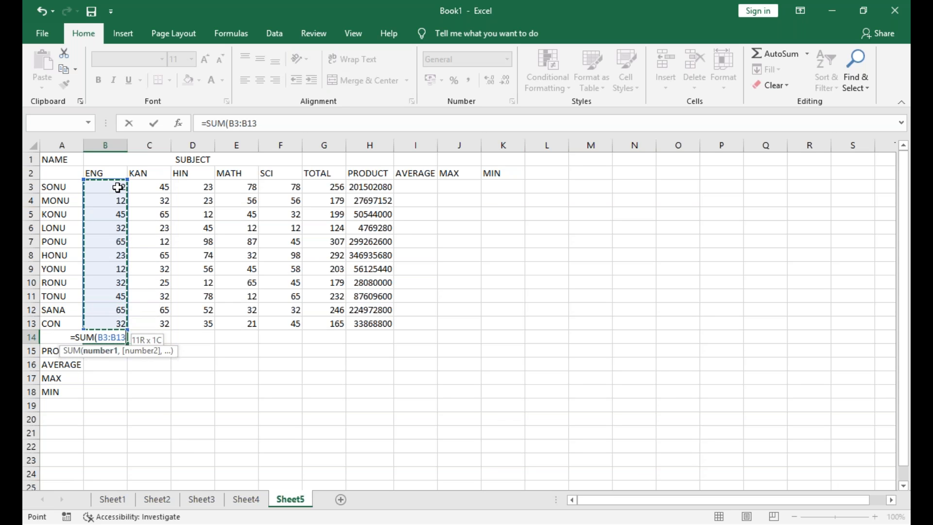
pyautogui.press('Return')
pyautogui.press('Up')
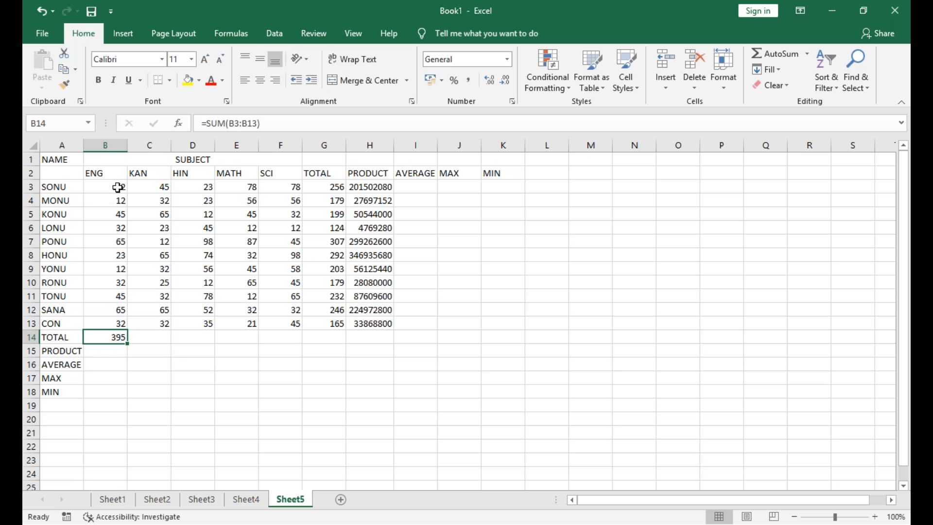
# Fill the SUM formula from B14 across through F14 to total the KAN, HIN, MATH and SCI marks
pyautogui.click(146, 350)
pyautogui.click(106, 336)
pyautogui.click(92, 356)
pyautogui.click(107, 333)
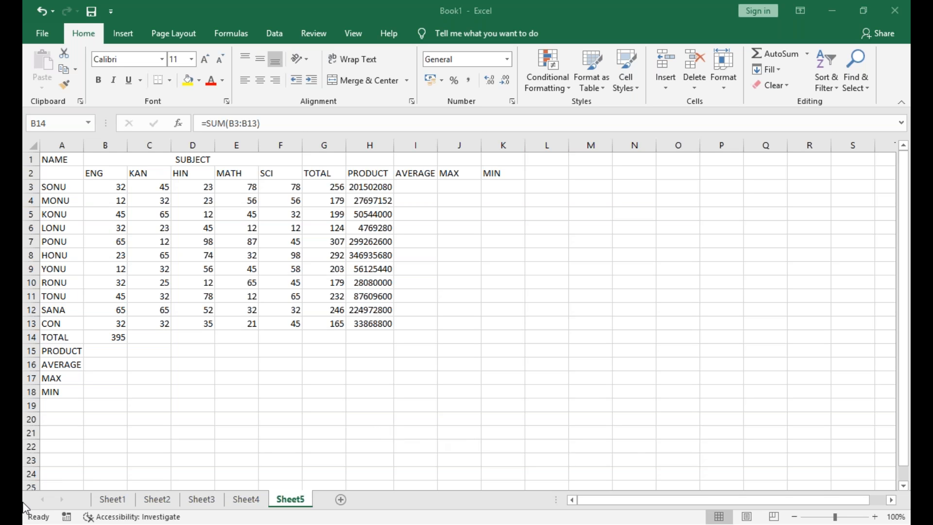
pyautogui.click(118, 338)
pyautogui.moveTo(130, 344); pyautogui.dragTo(288, 335)
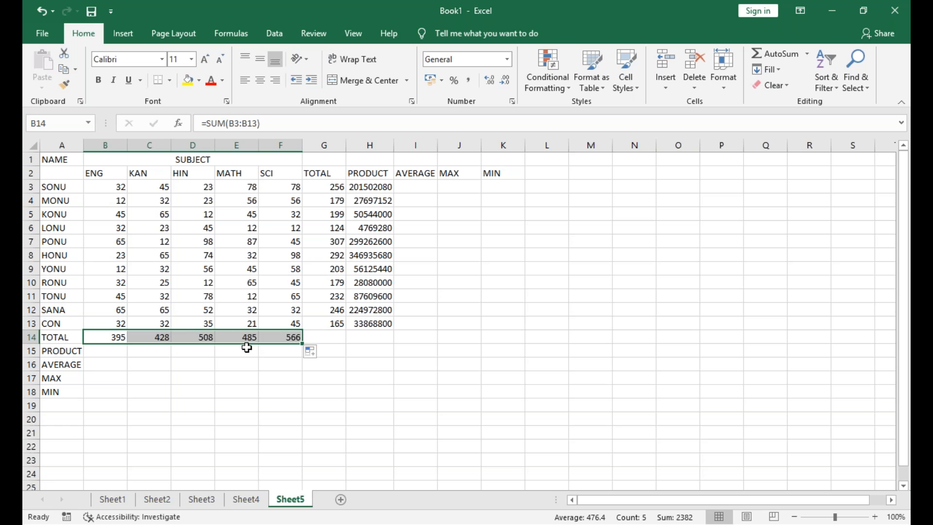
pyautogui.click(782, 492)
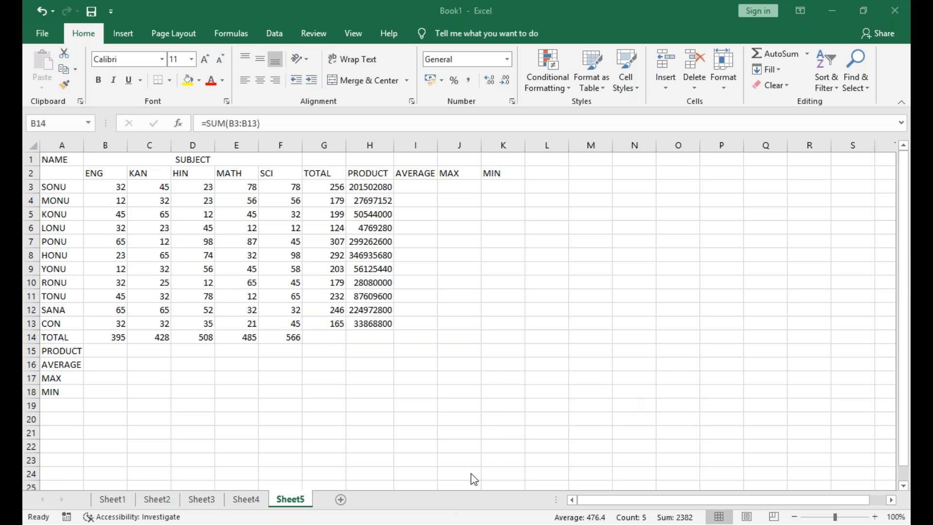
pyautogui.click(122, 352)
pyautogui.press('Down')
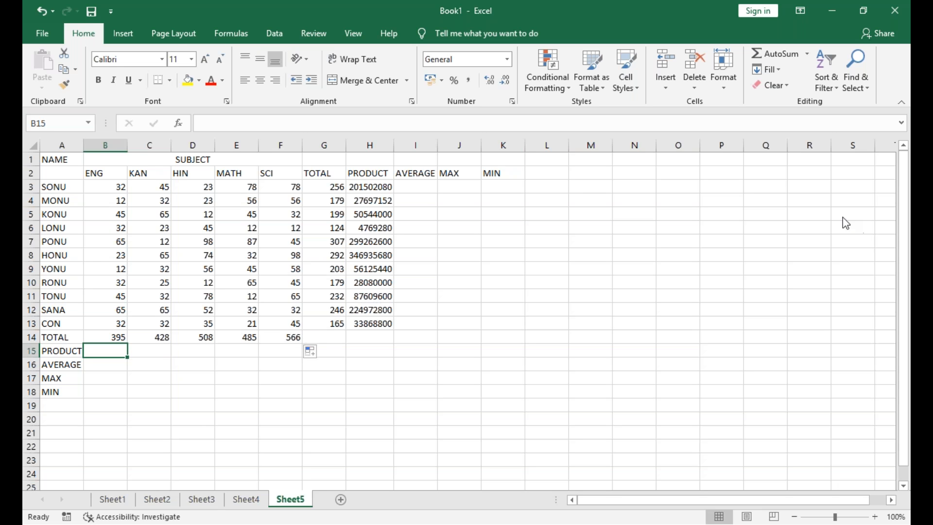
pyautogui.click(821, 193)
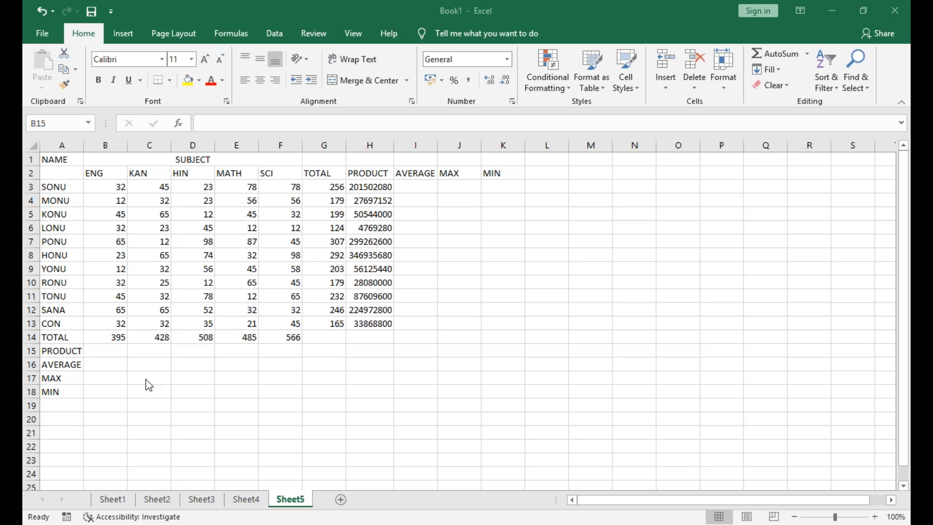
pyautogui.click(97, 350)
pyautogui.click(97, 366)
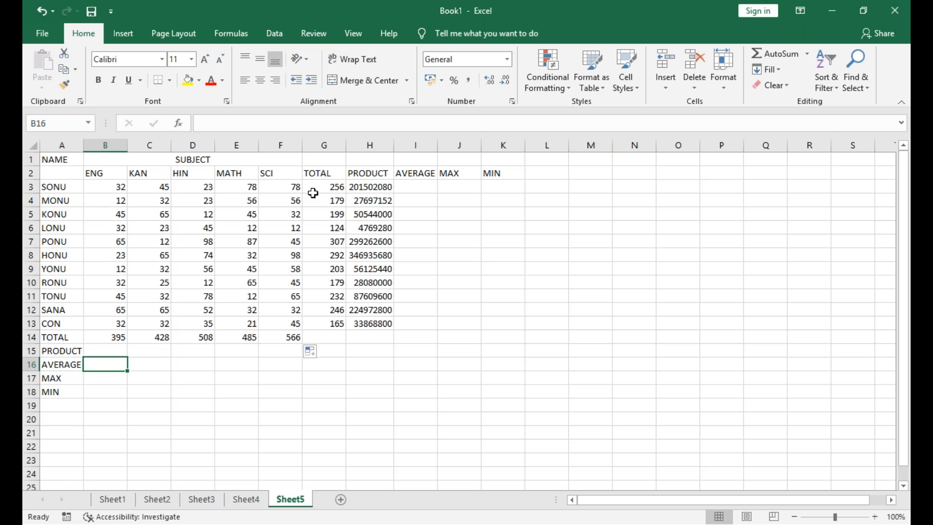
# Enter the formula =AVERAGE(B3:F3) in I3 to average the first student's marks
pyautogui.click(417, 190)
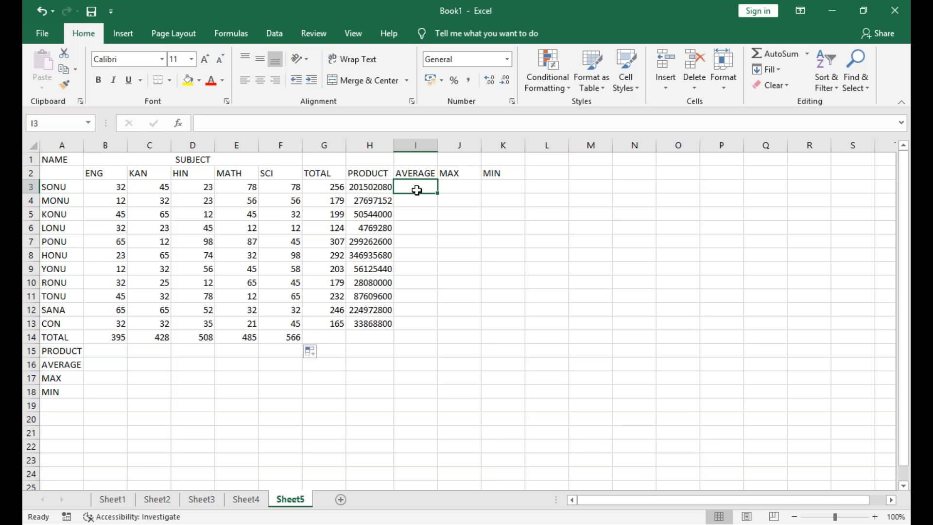
pyautogui.write('=AVERAGE')
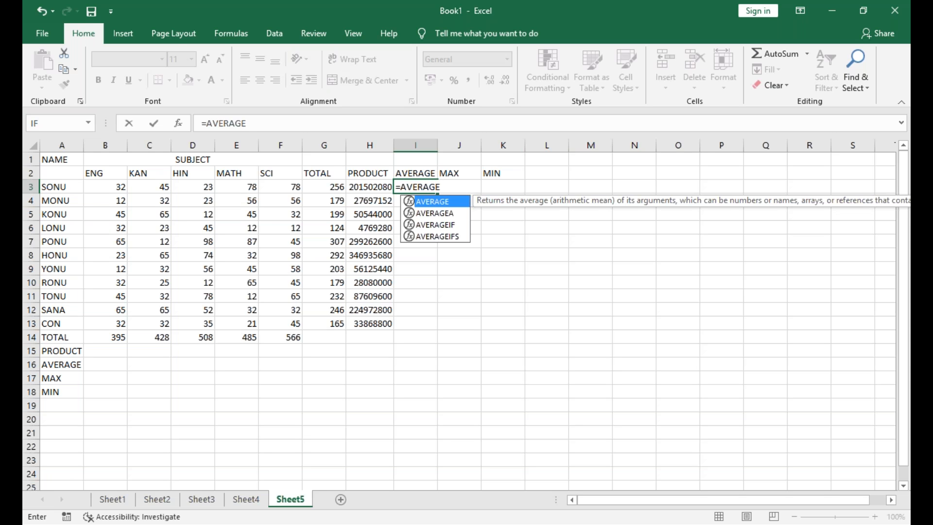
pyautogui.write('(')
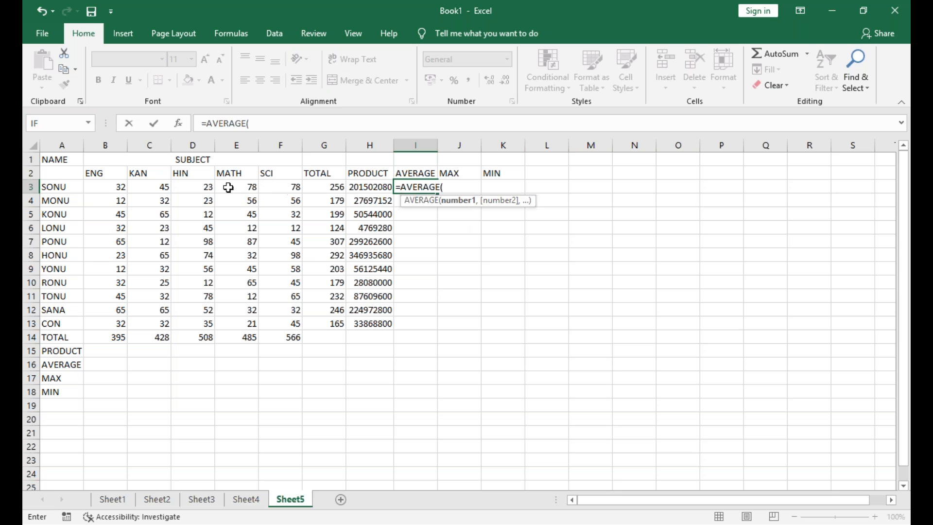
pyautogui.moveTo(117, 187); pyautogui.dragTo(271, 191)
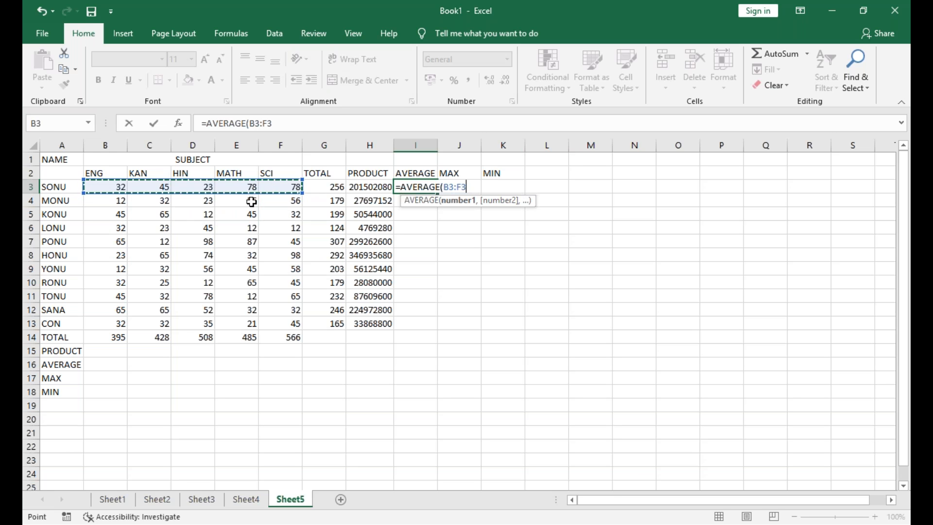
pyautogui.press('Return')
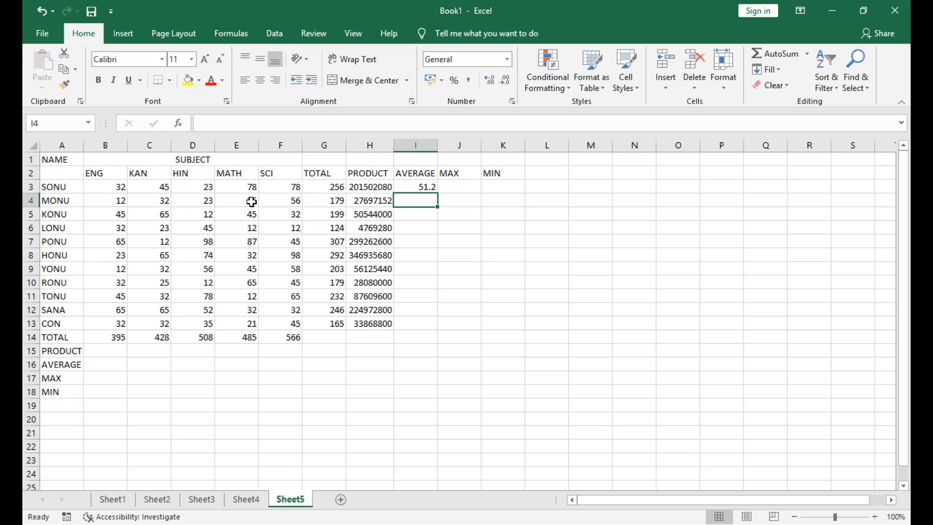
# Fill the AVERAGE formula from I3 down through I13 for the remaining students
pyautogui.click(426, 190)
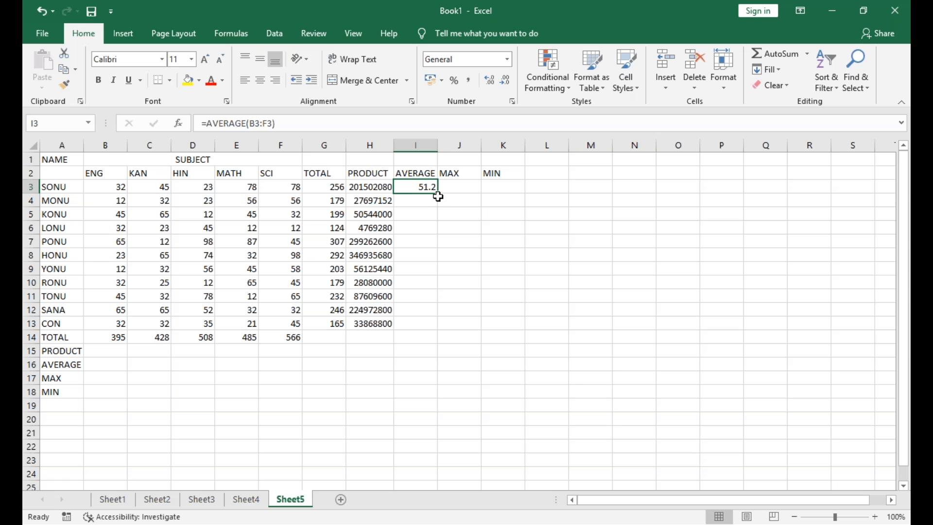
pyautogui.moveTo(438, 194); pyautogui.dragTo(431, 326)
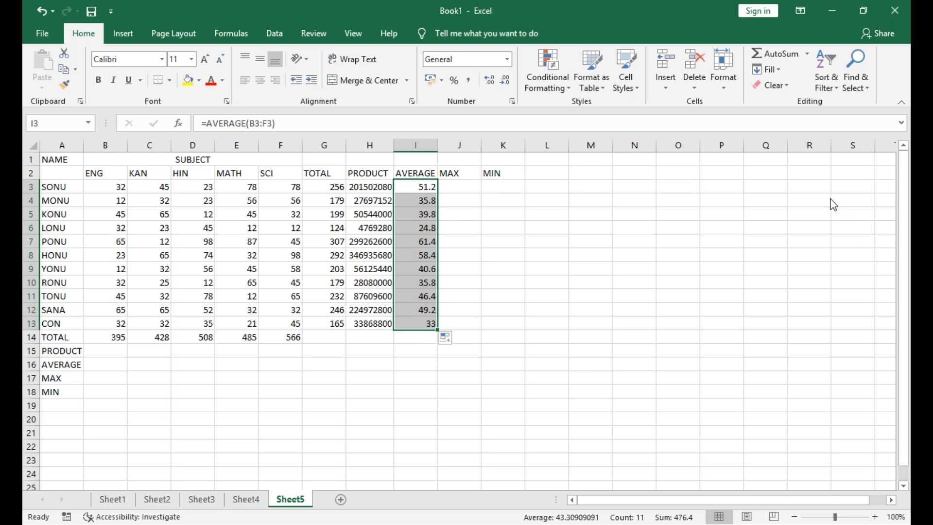
pyautogui.click(813, 198)
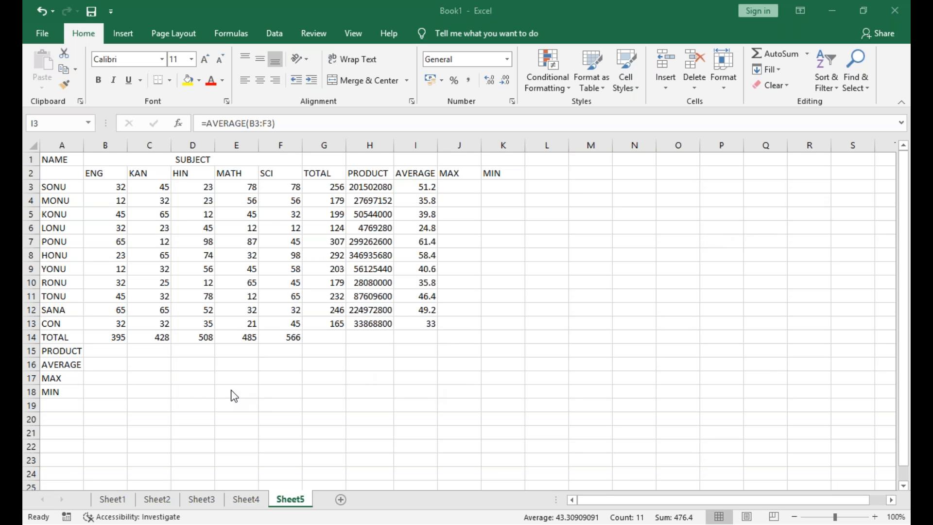
pyautogui.click(115, 366)
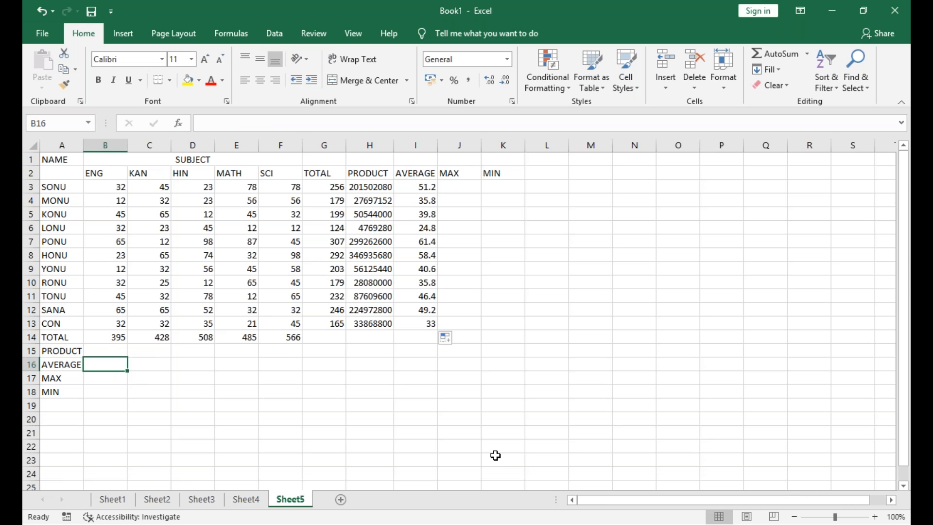
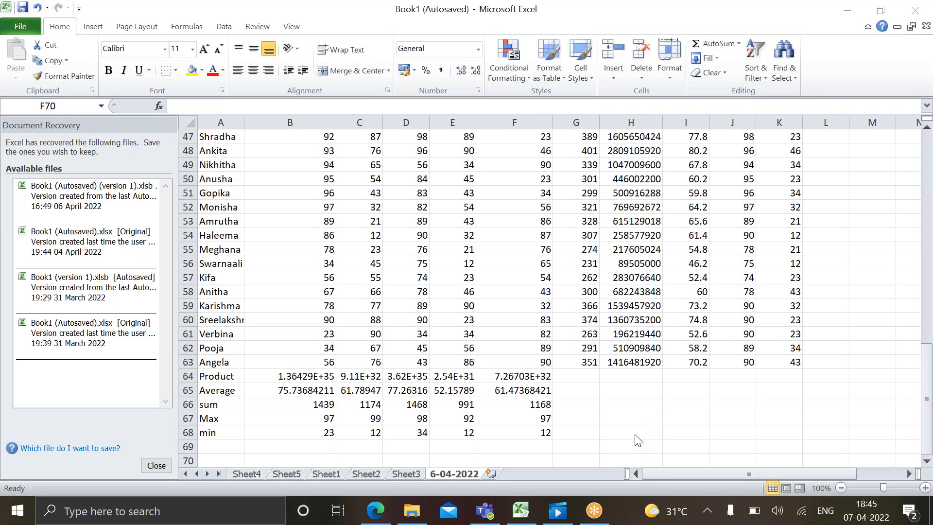
# Review the student rows and the subject-wise Product, Average, sum, Max and min rows of the marks table starting at row 43
pyautogui.click(654, 471)
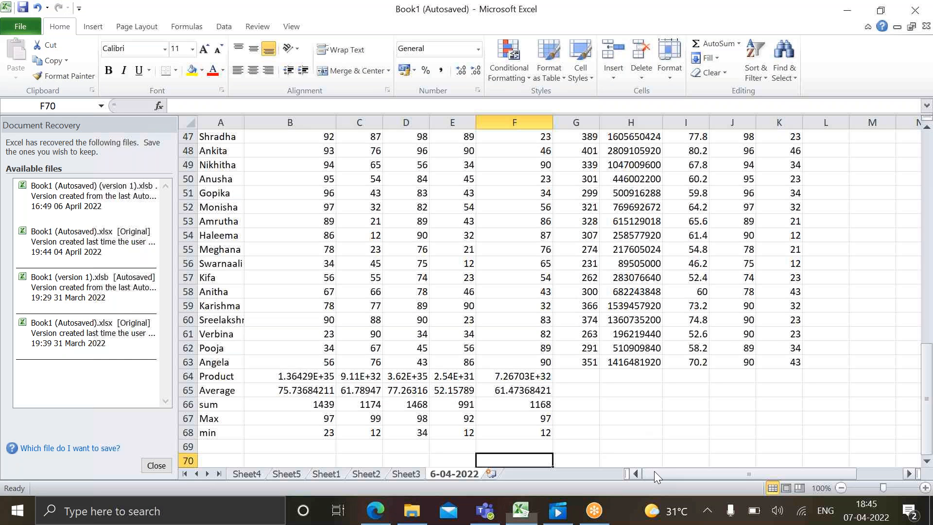
pyautogui.click(317, 138)
pyautogui.press('pageup')
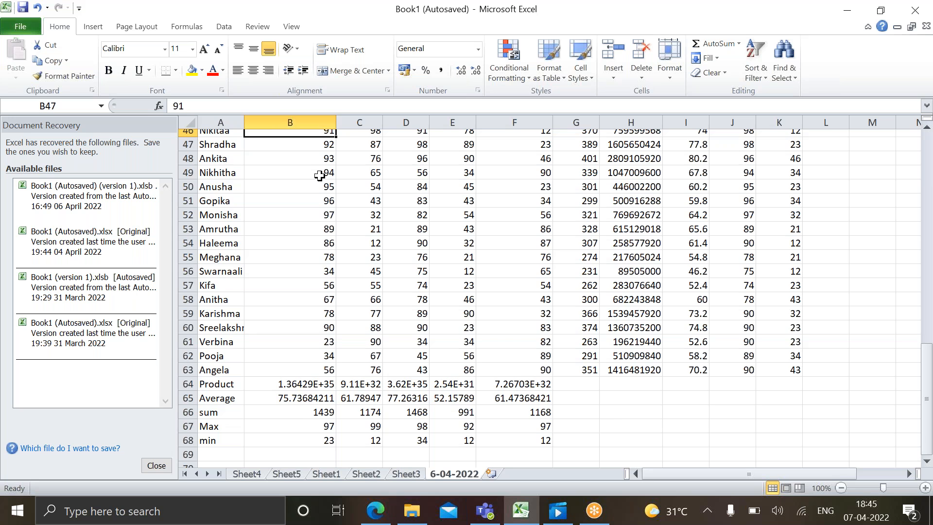
pyautogui.press('pagedown')
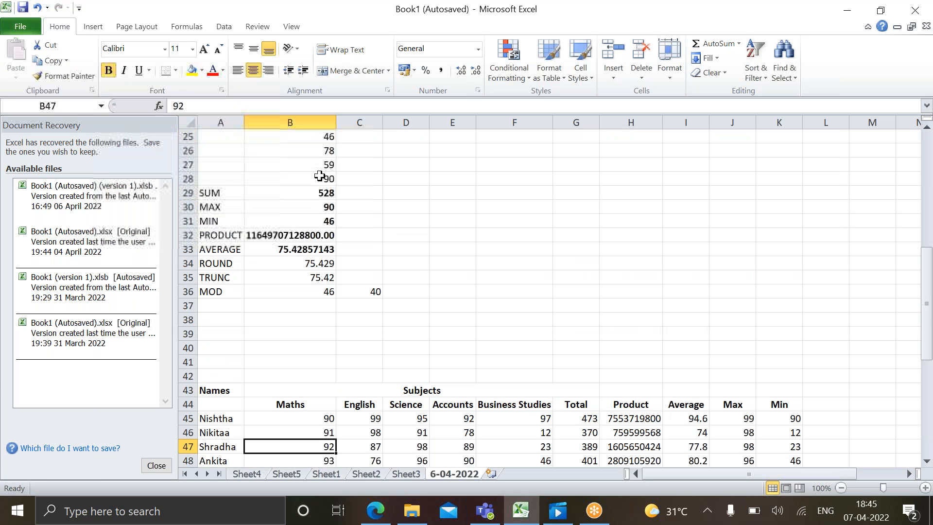
pyautogui.press('Down')
pyautogui.press('Down')
pyautogui.press('Down')
pyautogui.press('Down')
pyautogui.press('Down')
pyautogui.press('Down')
pyautogui.press('Down')
pyautogui.press('Down')
pyautogui.press('Down')
pyautogui.press('Down')
pyautogui.press('Down')
pyautogui.press('Down')
pyautogui.press('Down')
pyautogui.press('Down')
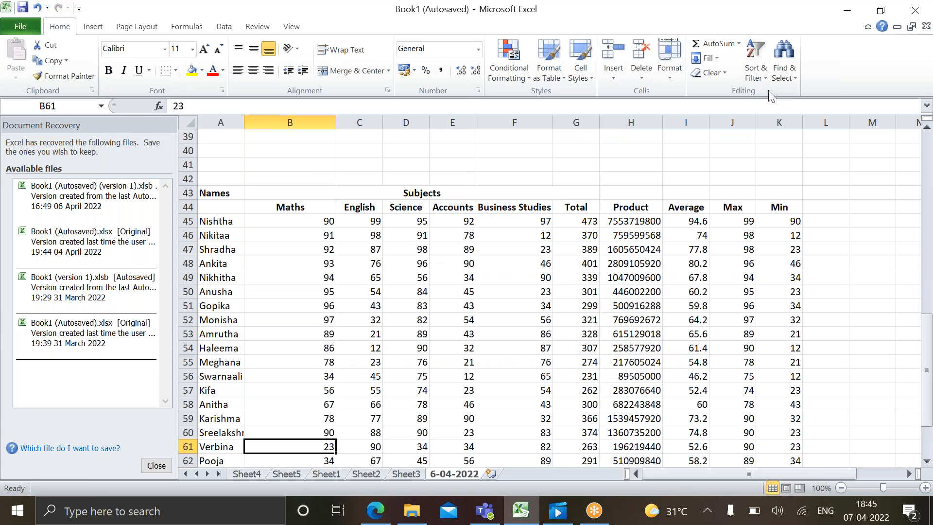
pyautogui.click(786, 124)
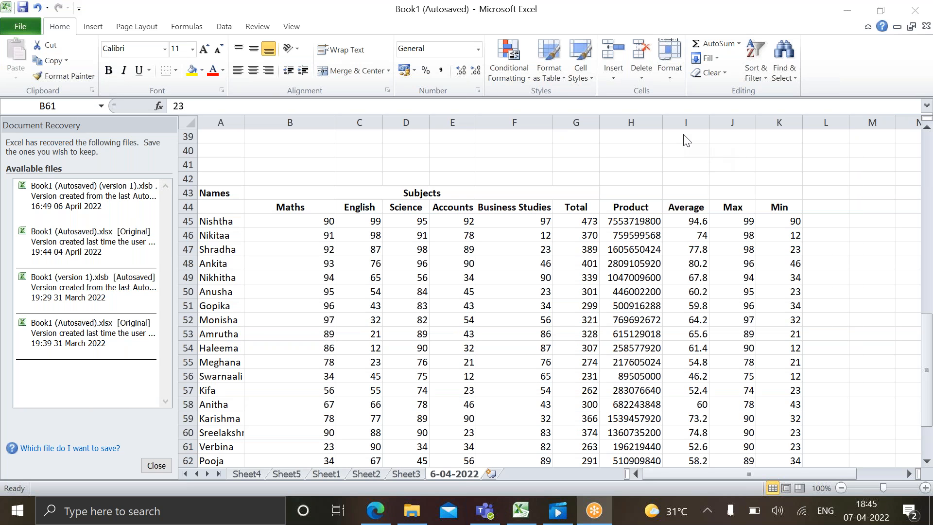
# Go through the row 44 headers of the marks table, from the subject columns across to Min
pyautogui.click(401, 237)
pyautogui.click(372, 210)
pyautogui.press('Right')
pyautogui.press('Right')
pyautogui.press('Right')
pyautogui.press('Right')
pyautogui.press('Right')
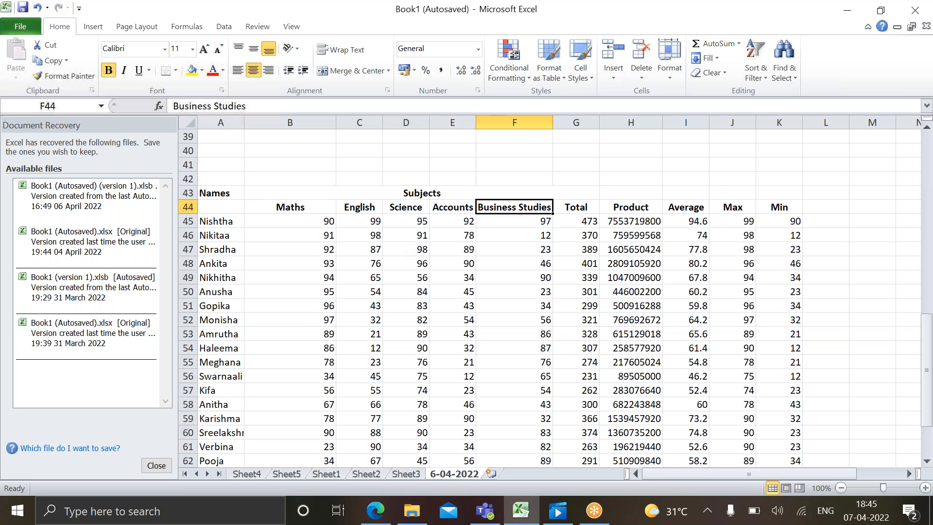
pyautogui.press('Right')
pyautogui.press('Right')
pyautogui.press('Right')
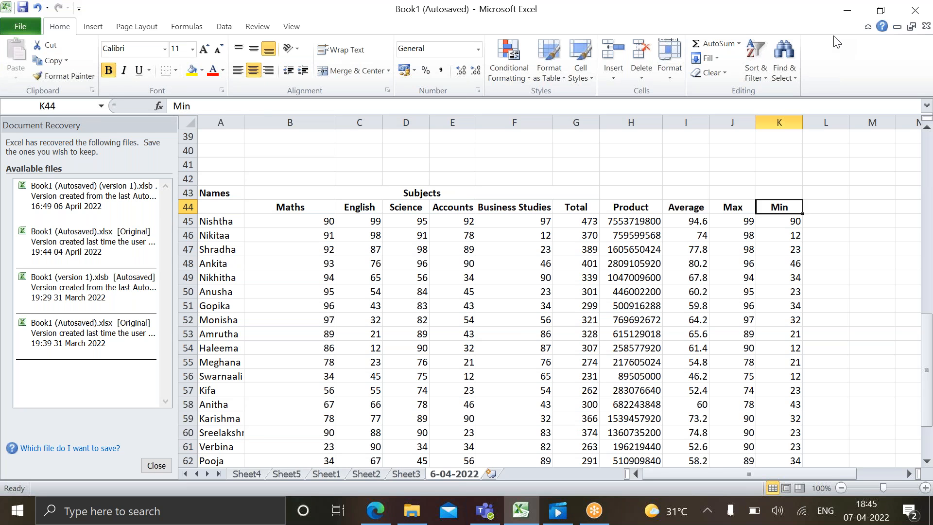
pyautogui.click(616, 3)
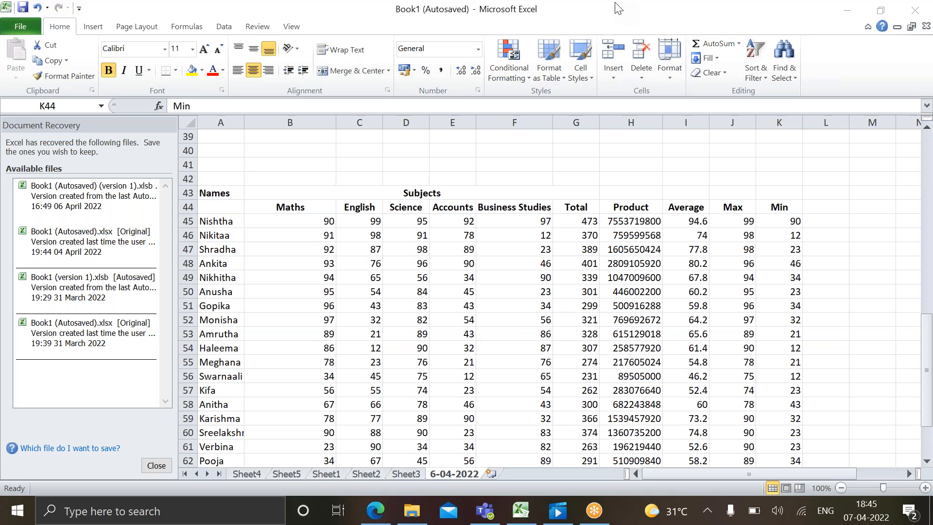
pyautogui.click(826, 207)
pyautogui.doubleClick(826, 208)
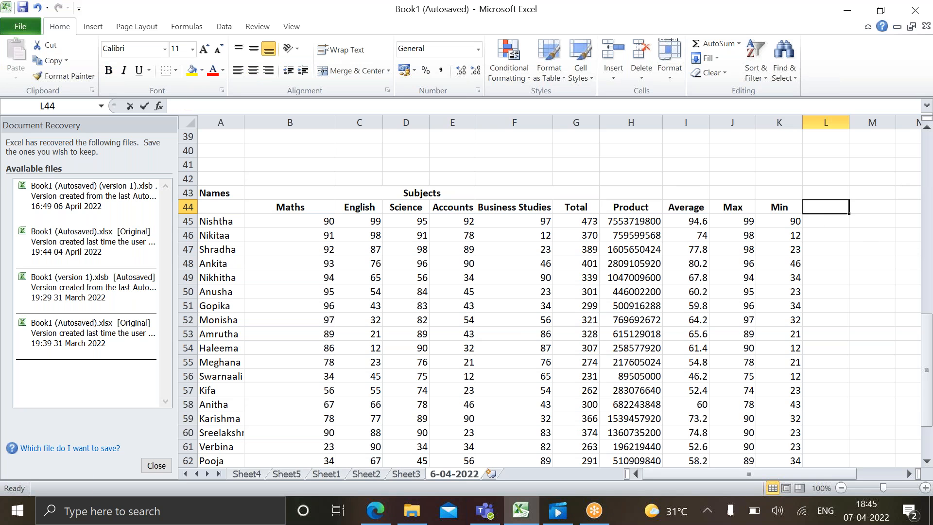
pyautogui.write('Trun')
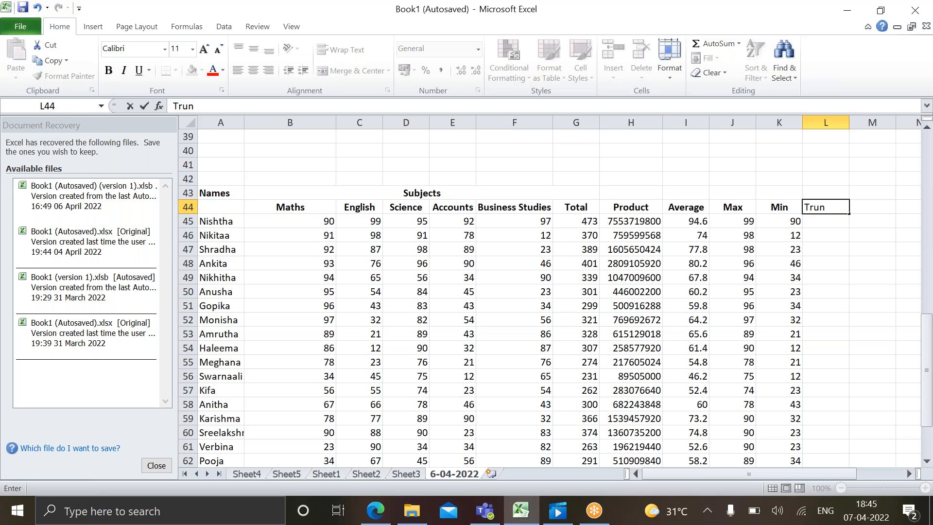
pyautogui.press('BackSpace')
pyautogui.press('BackSpace')
pyautogui.press('BackSpace')
pyautogui.press('BackSpace')
pyautogui.scroll(-2, 804, 179)
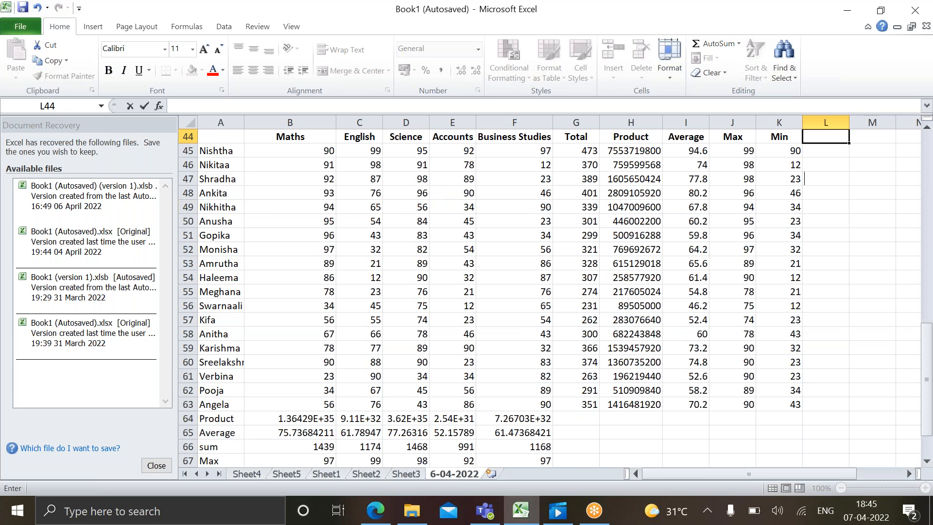
pyautogui.scroll(-3, 804, 178)
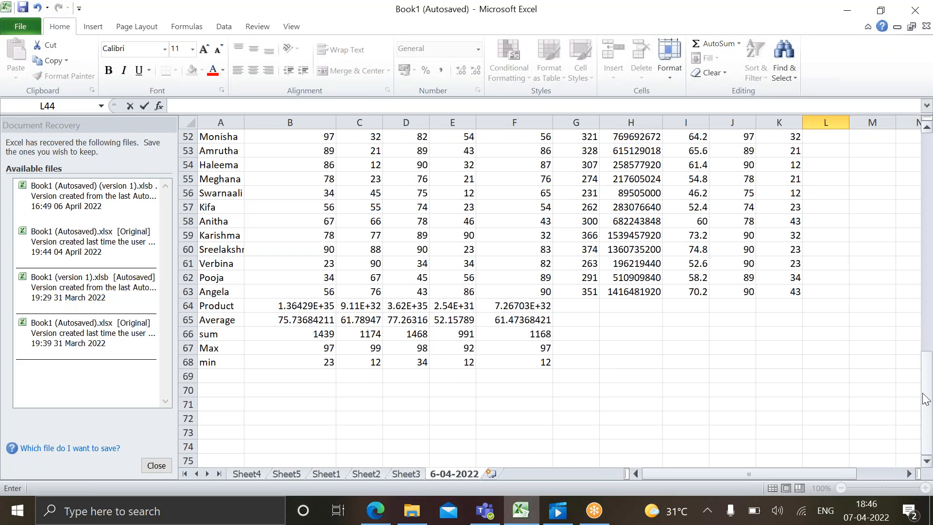
pyautogui.moveTo(924, 398); pyautogui.dragTo(932, 370)
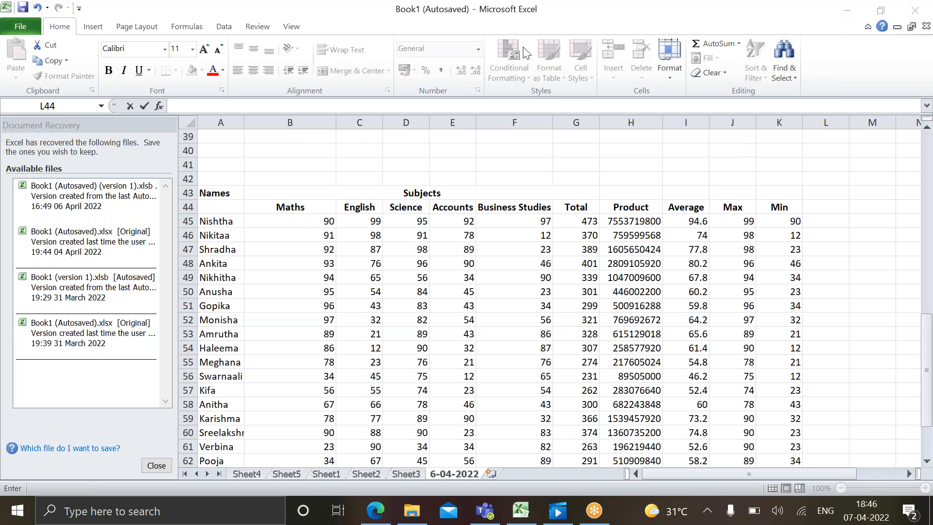
# Display the first student's average in I45 with three decimal places
pyautogui.click(682, 224)
pyautogui.click(683, 224)
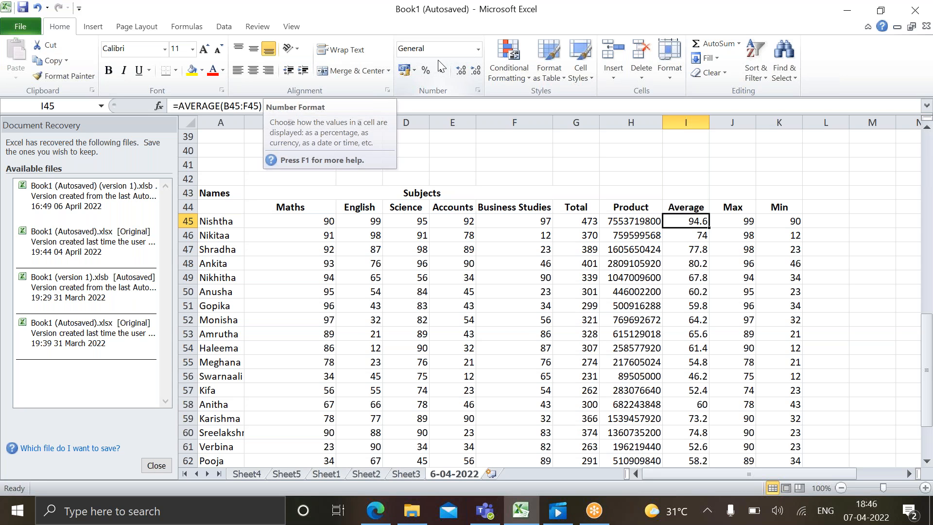
pyautogui.click(477, 50)
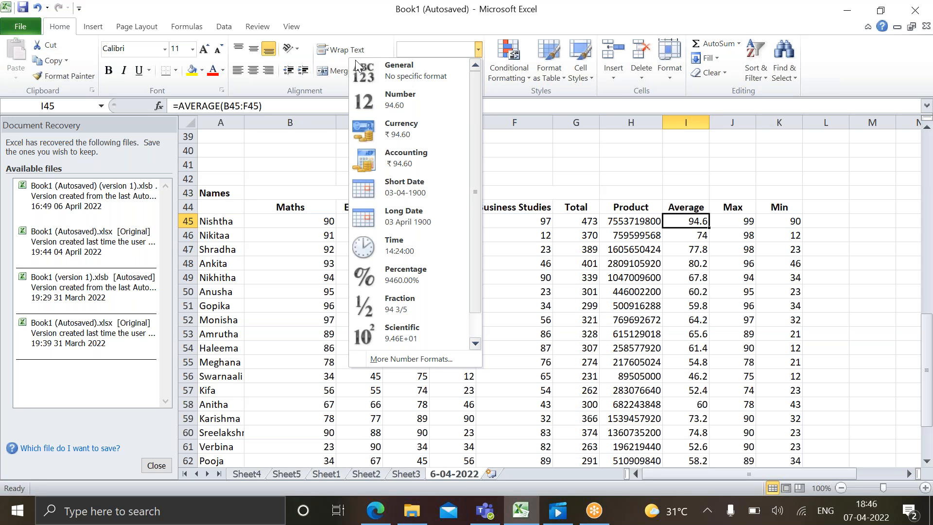
pyautogui.click(320, 132)
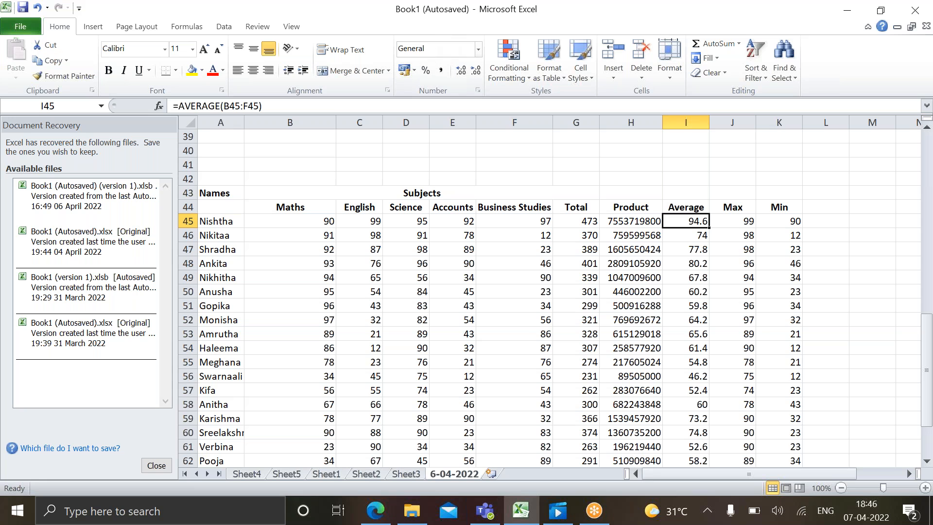
pyautogui.click(457, 72)
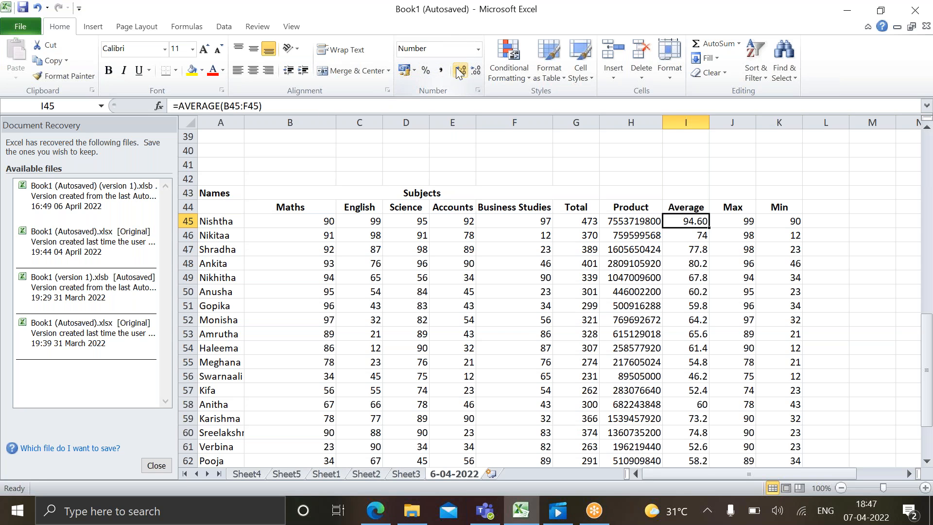
pyautogui.click(475, 72)
pyautogui.click(458, 72)
pyautogui.click(459, 72)
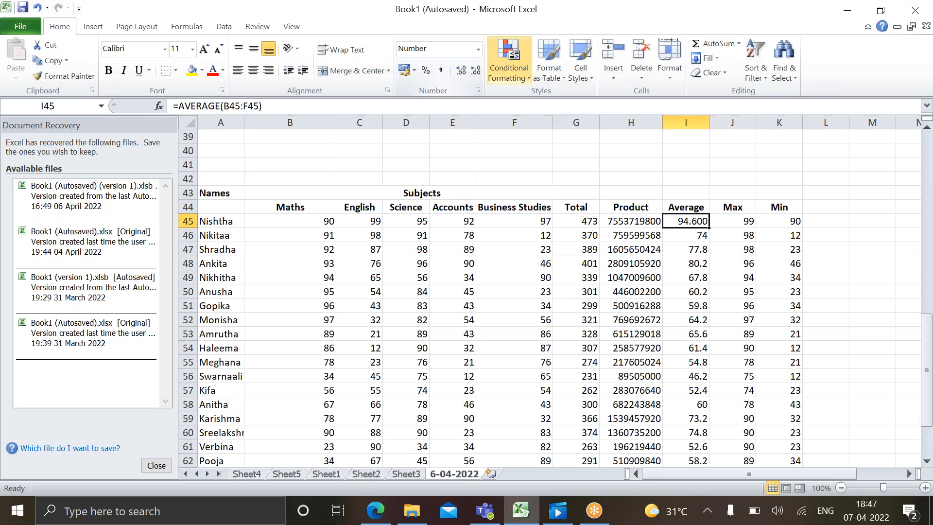
# Display the third student's average in I47 with five decimal places
pyautogui.click(687, 249)
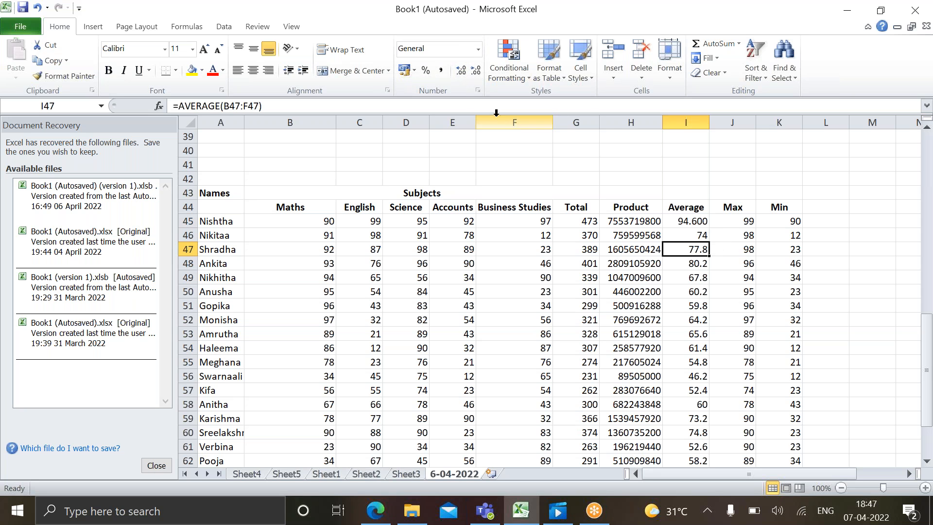
pyautogui.click(460, 72)
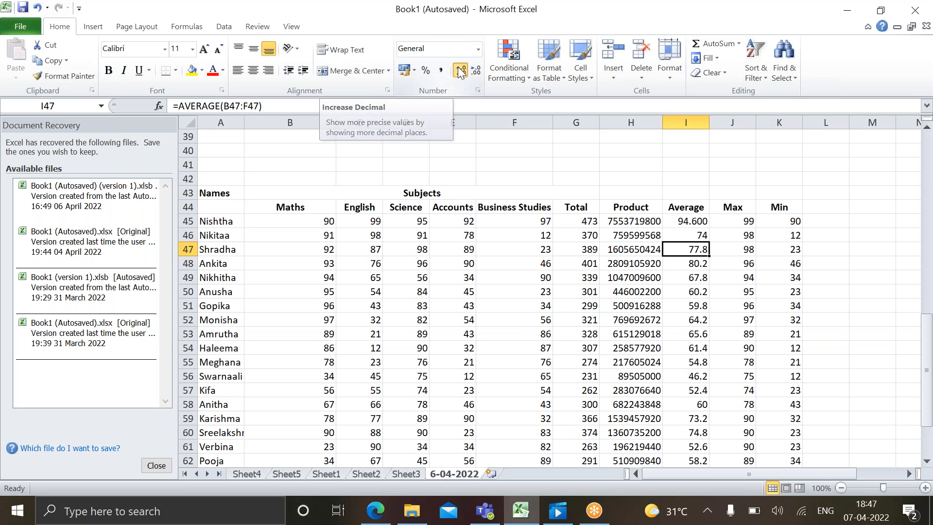
pyautogui.click(460, 72)
pyautogui.click(460, 71)
pyautogui.click(460, 72)
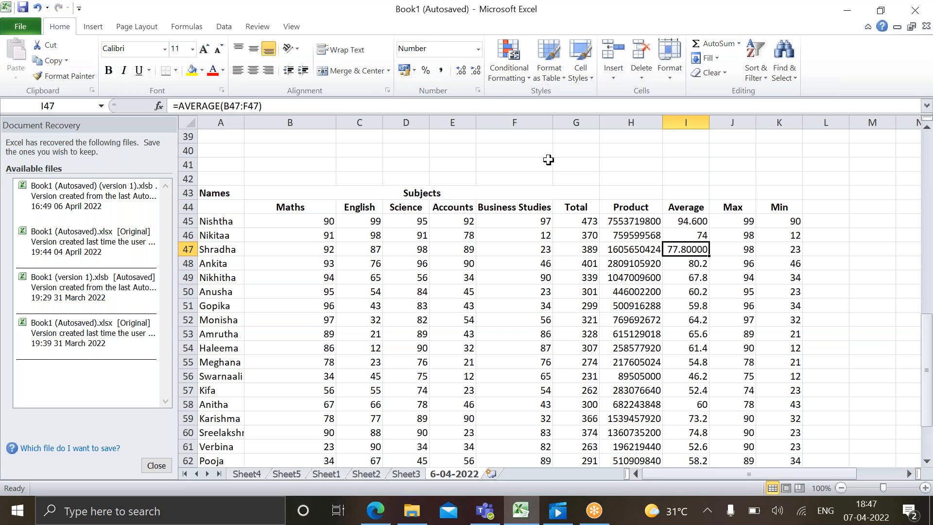
# Reduce the displayed decimals of the averages in I47 and I45 to one place
pyautogui.click(475, 71)
pyautogui.click(476, 71)
pyautogui.click(476, 71)
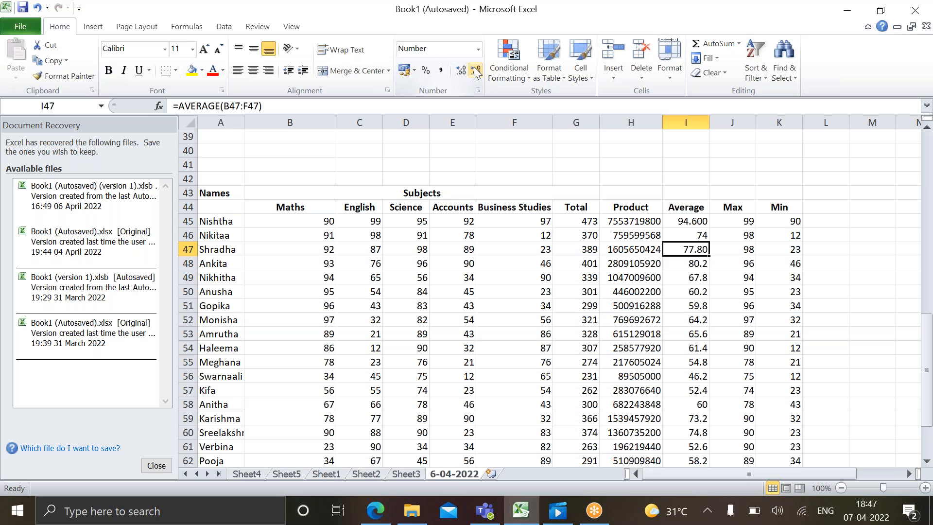
pyautogui.click(476, 71)
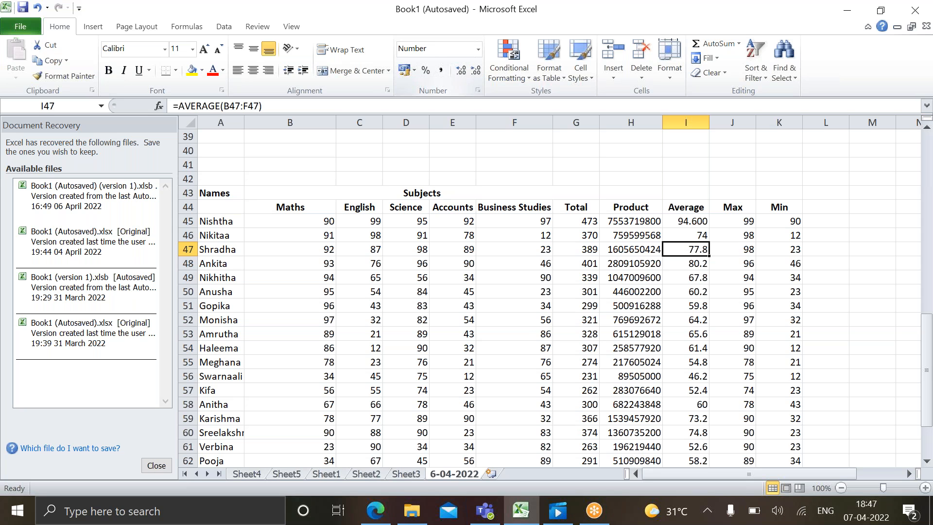
pyautogui.click(690, 223)
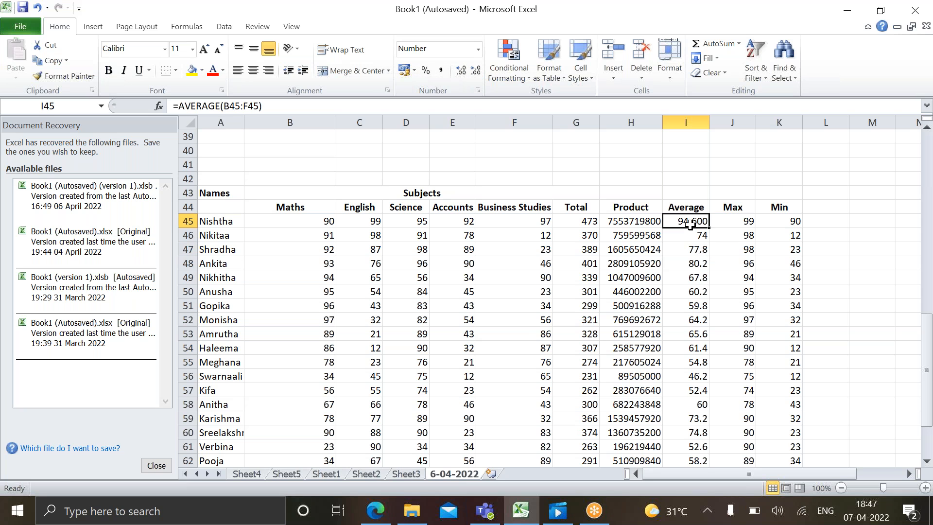
pyautogui.click(476, 71)
pyautogui.click(476, 71)
# Add the column header Round in L44, beside Min
pyautogui.click(815, 208)
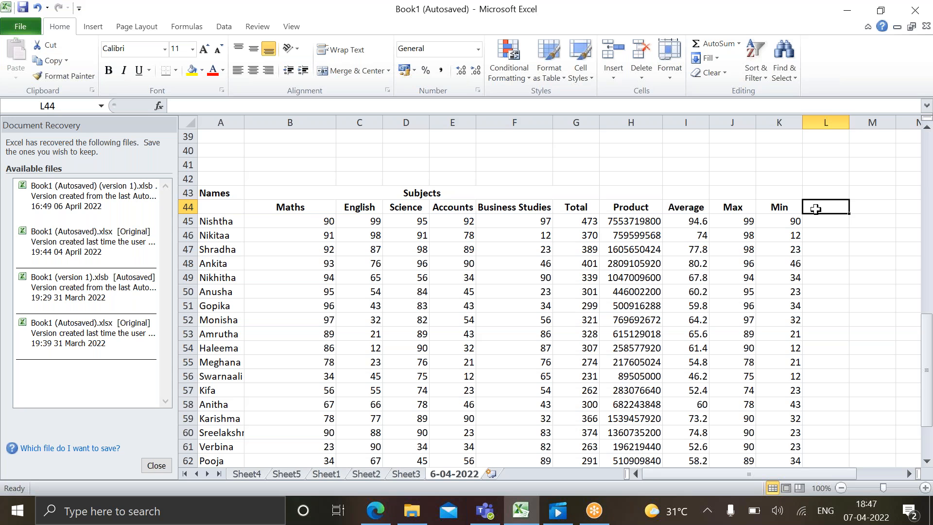
pyautogui.write('Round')
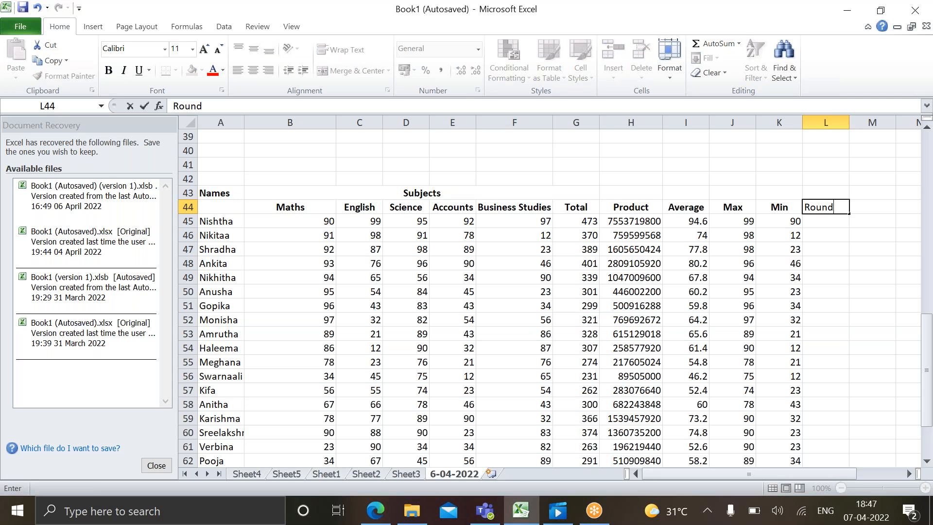
pyautogui.press('Return')
# Enter the formula =ROUND(I45,0) in L45 and fill it down the Round column for the remaining students
pyautogui.write('=R')
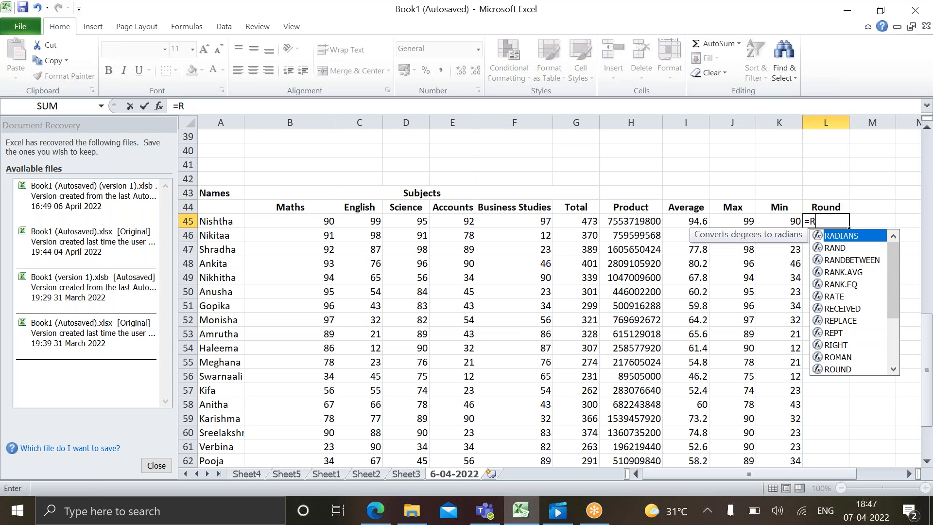
pyautogui.write('ound')
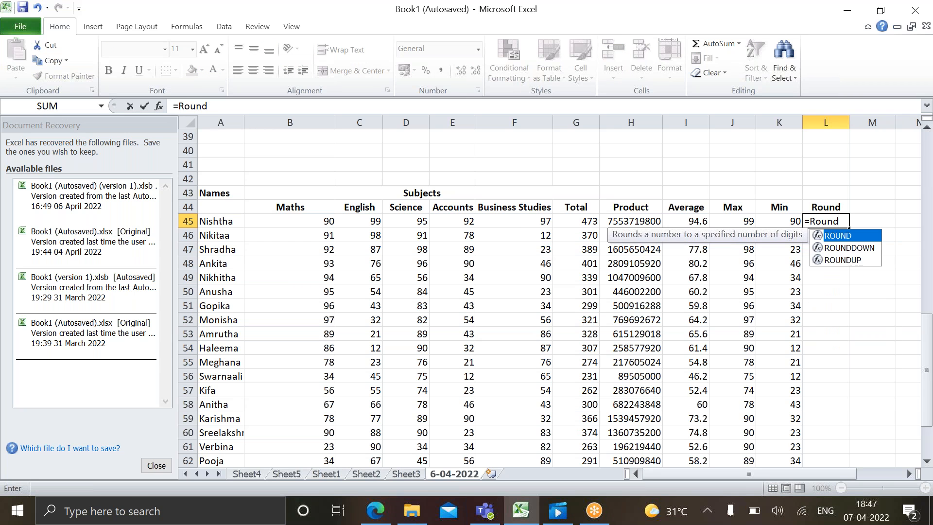
pyautogui.press('Tab')
pyautogui.click(679, 220)
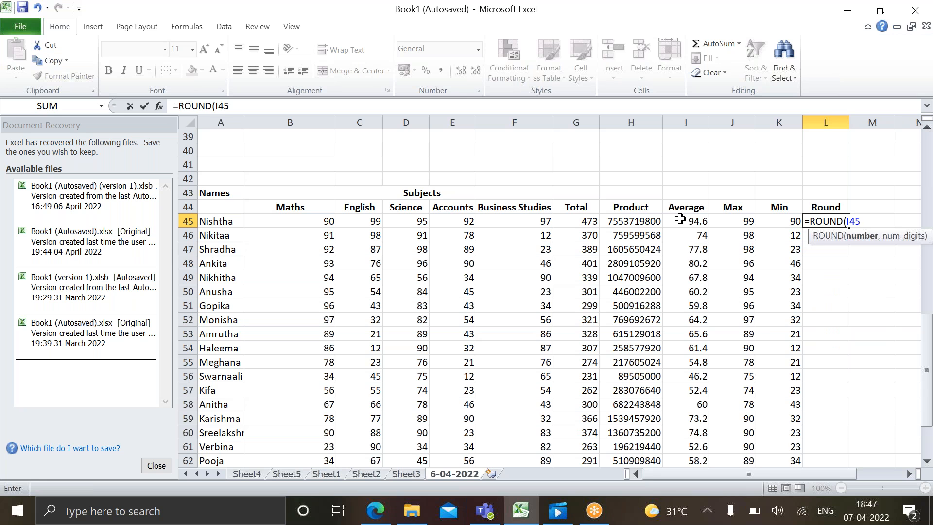
pyautogui.write(',0)')
pyautogui.press('Return')
pyautogui.click(833, 218)
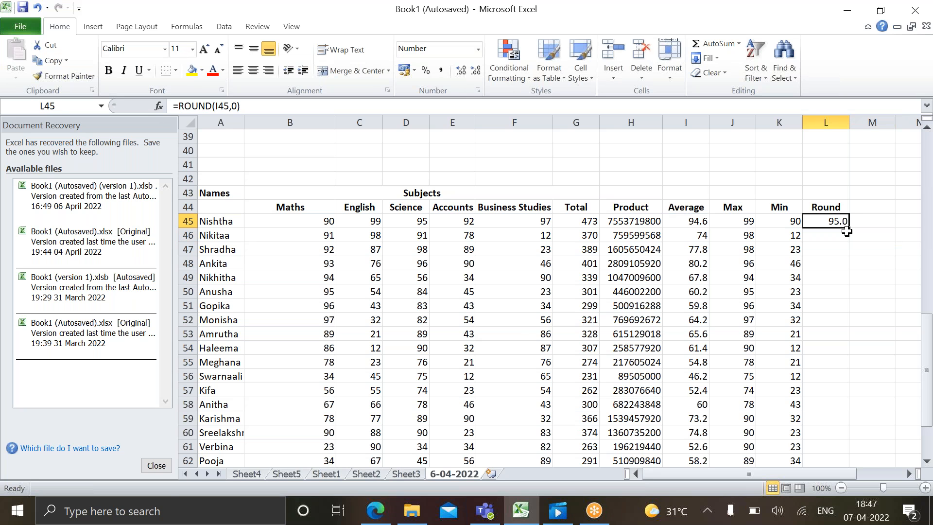
pyautogui.doubleClick(848, 227)
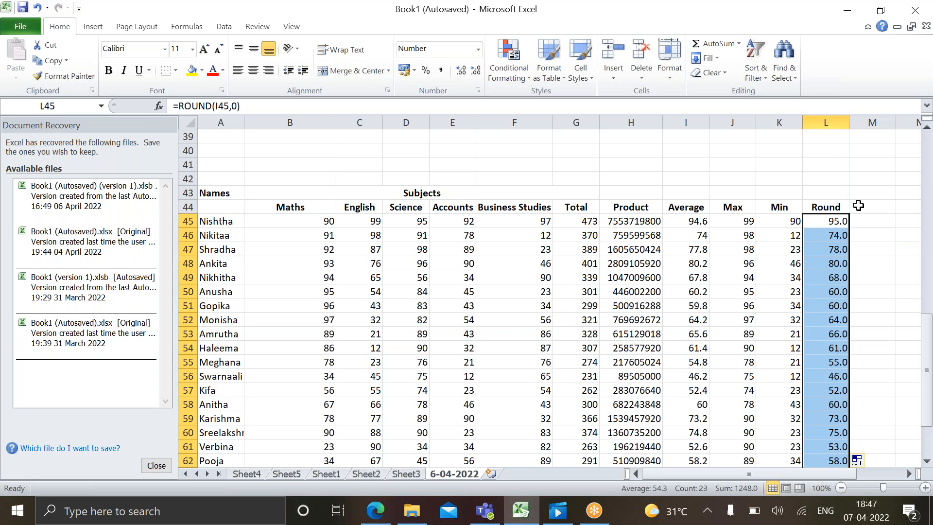
# Add the column header trunc in M44, beside Round
pyautogui.click(857, 205)
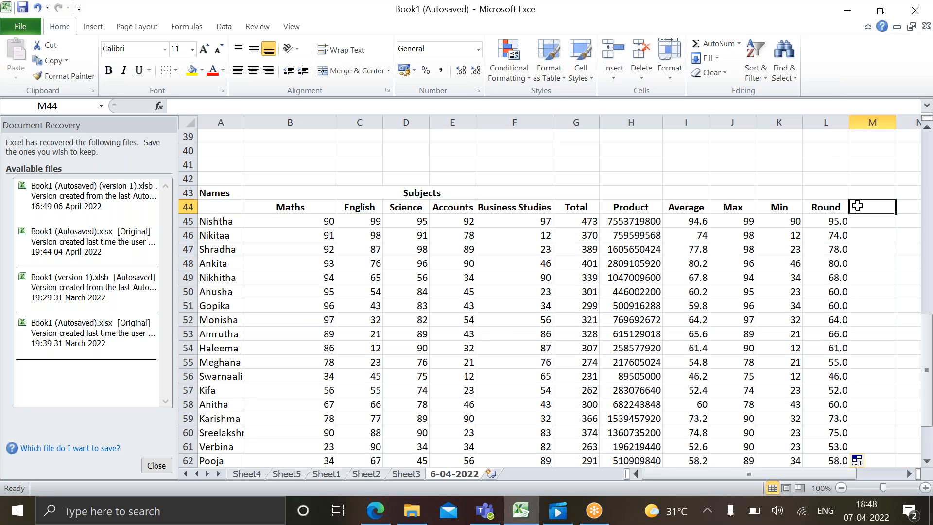
pyautogui.write('trunc')
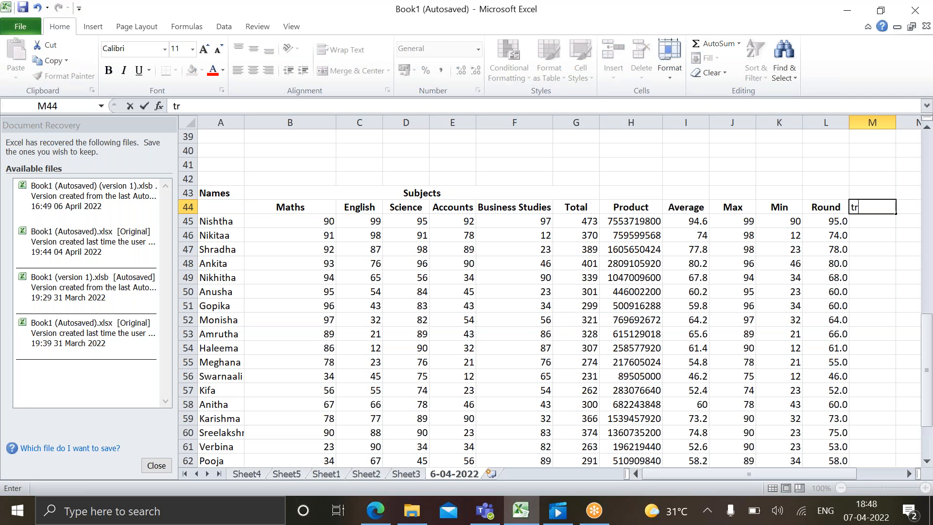
pyautogui.press('Return')
# Enter the formula =TRUNC(I45,0) in M45 and fill it down the trunc column for the remaining students
pyautogui.write('=trunc')
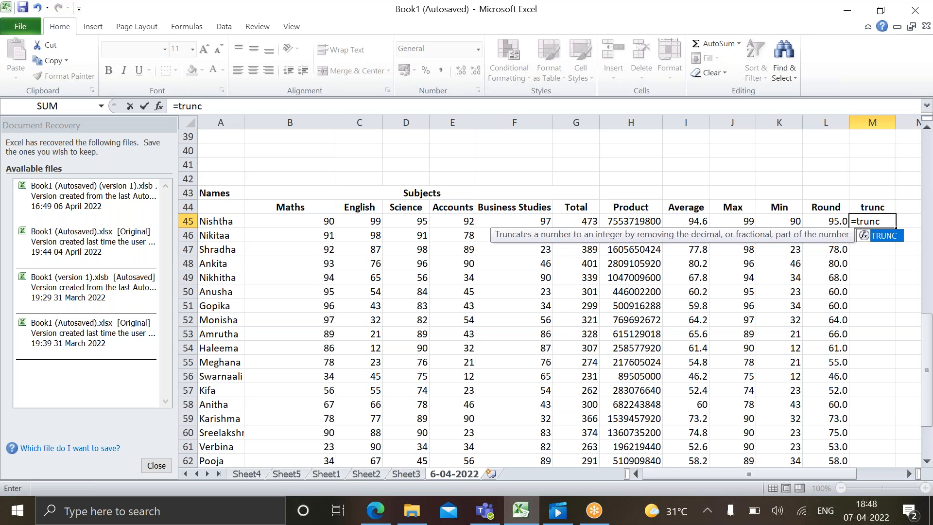
pyautogui.press('Tab')
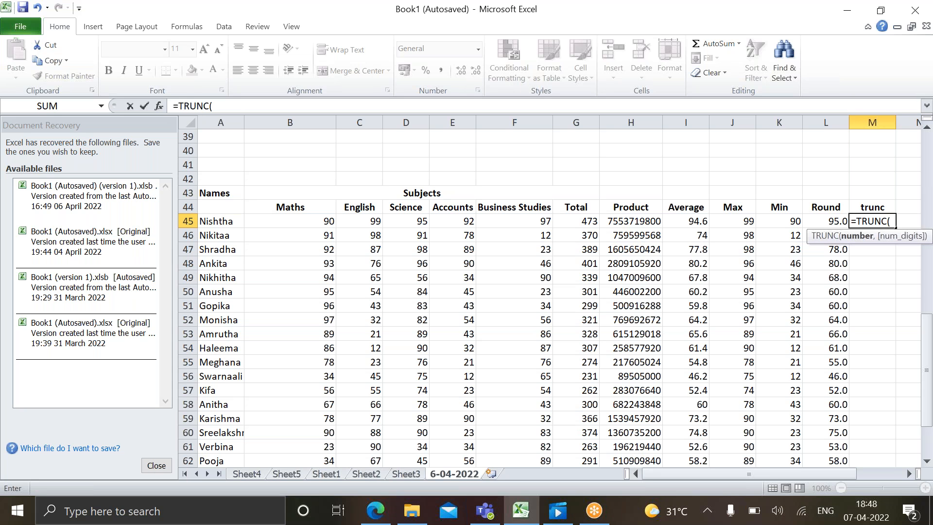
pyautogui.click(698, 219)
pyautogui.write(',')
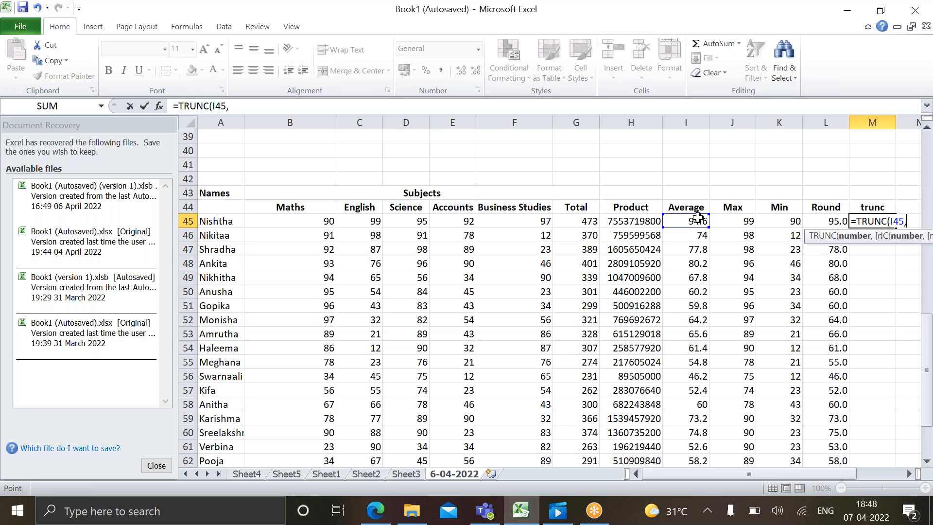
pyautogui.write('0)')
pyautogui.press('Return')
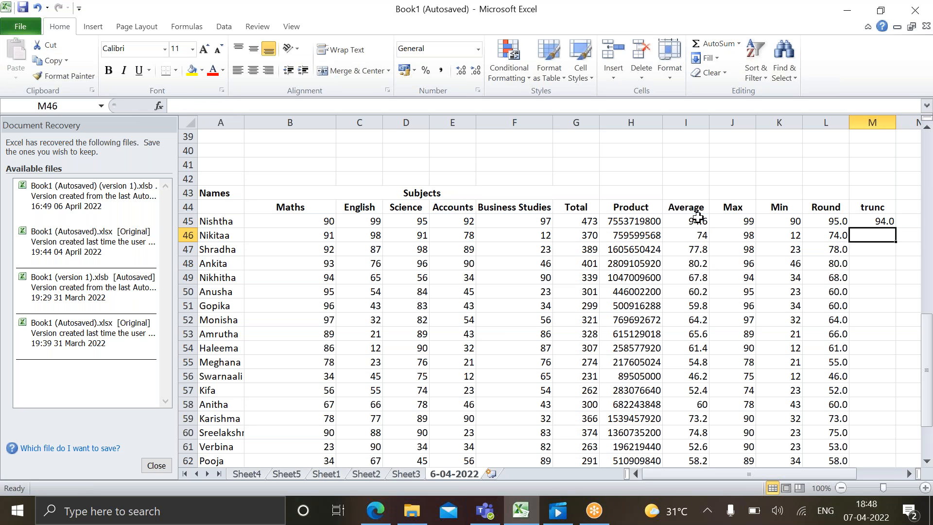
pyautogui.click(866, 220)
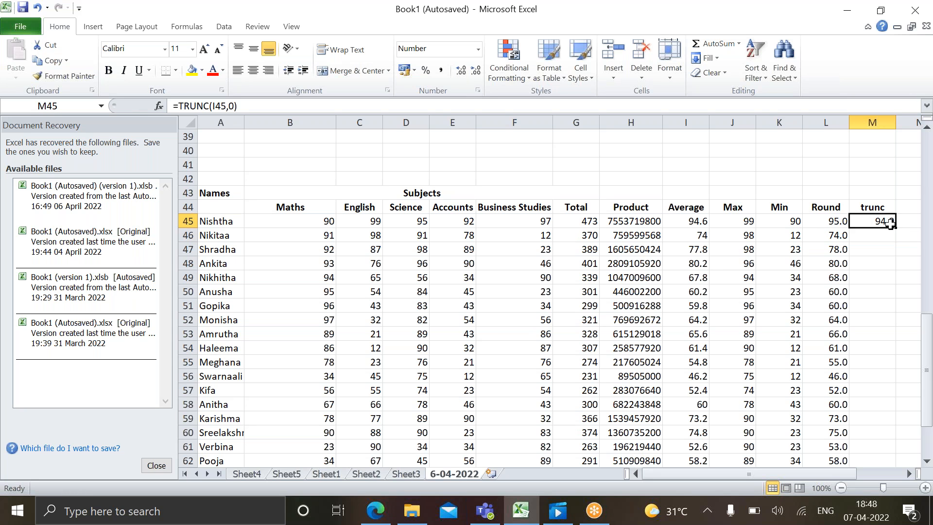
pyautogui.doubleClick(896, 229)
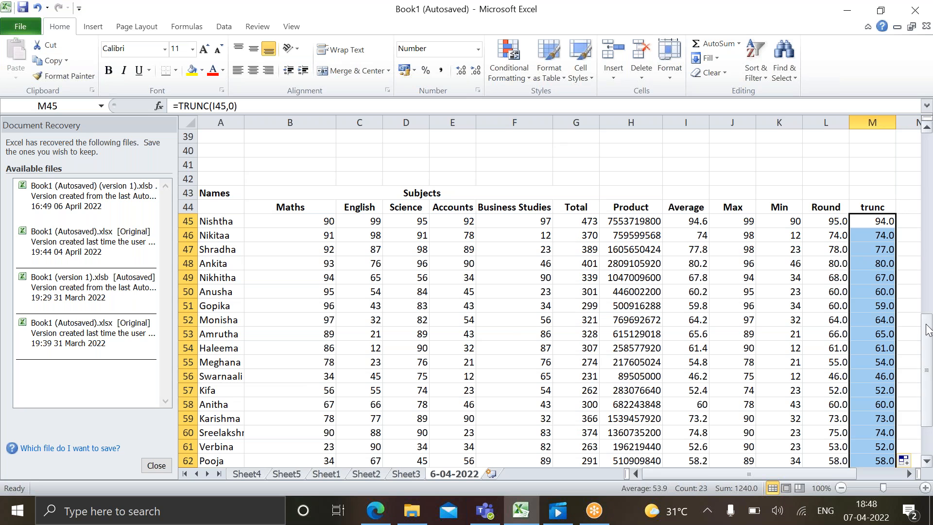
# Clear the surplus Round and trunc results in L64:M67, beside the summary rows
pyautogui.moveTo(925, 324); pyautogui.dragTo(926, 327)
pyautogui.moveTo(927, 333); pyautogui.dragTo(927, 356)
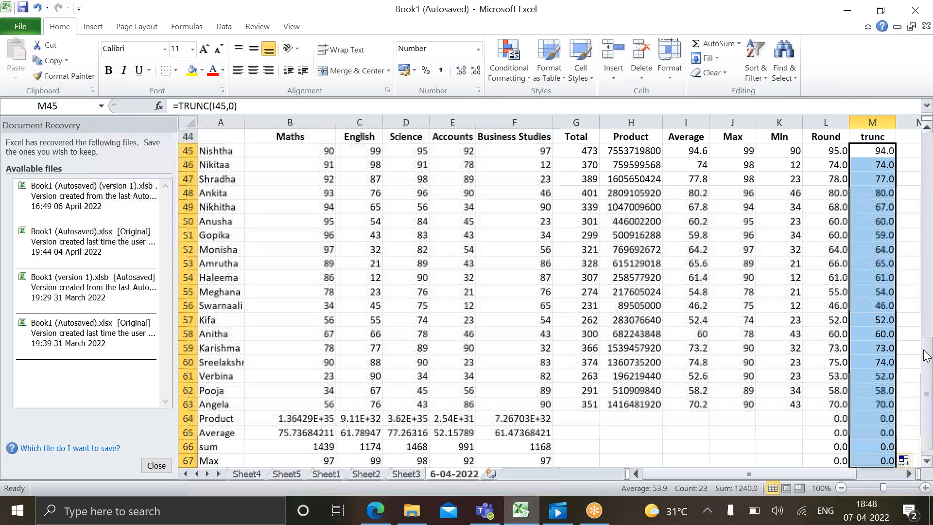
pyautogui.moveTo(836, 419); pyautogui.dragTo(874, 460)
pyautogui.press('Delete')
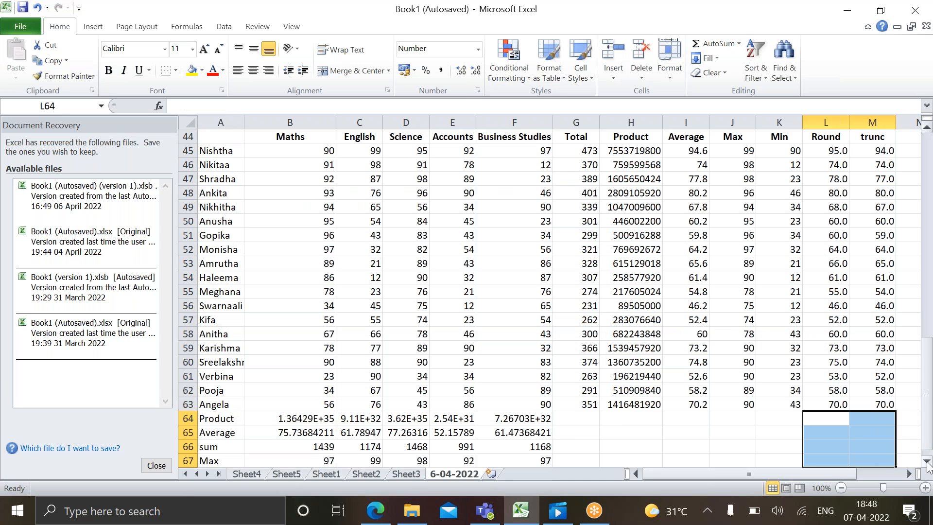
pyautogui.click(927, 461)
pyautogui.click(927, 462)
pyautogui.click(928, 462)
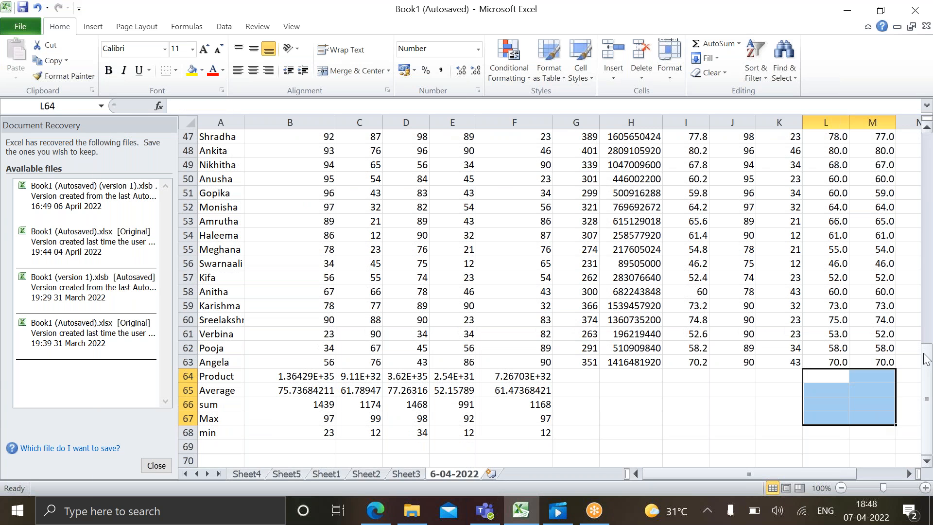
pyautogui.moveTo(926, 360); pyautogui.dragTo(928, 327)
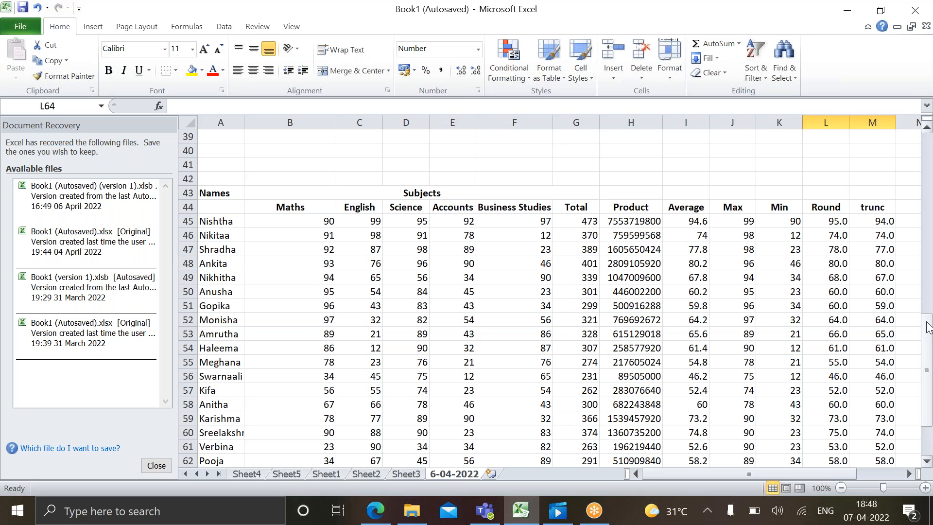
# Capitalise the column header in M44 so it reads Trunc
pyautogui.click(860, 209)
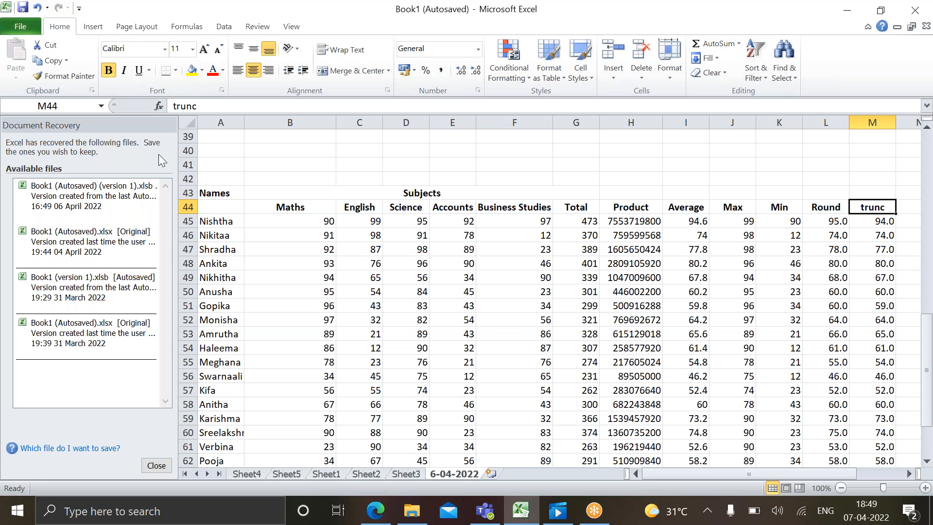
pyautogui.click(177, 106)
pyautogui.press('BackSpace')
pyautogui.write('T')
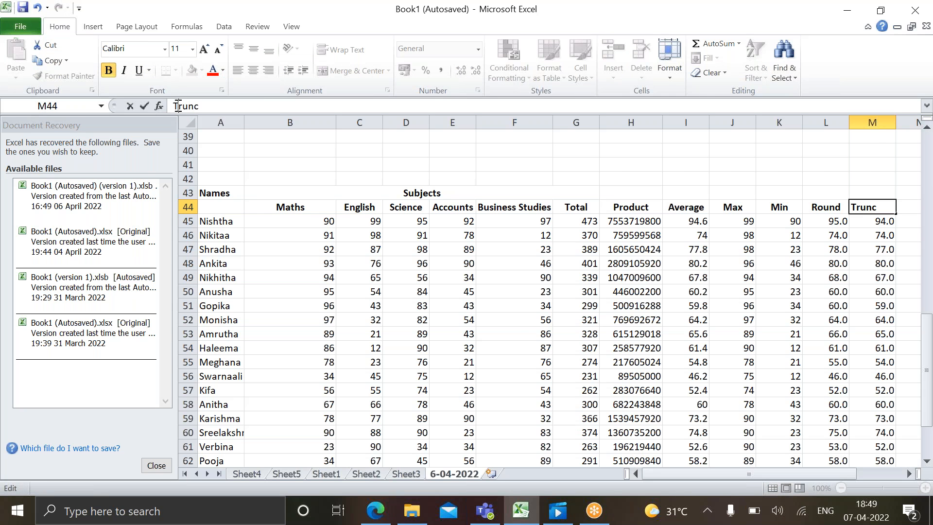
pyautogui.click(710, 263)
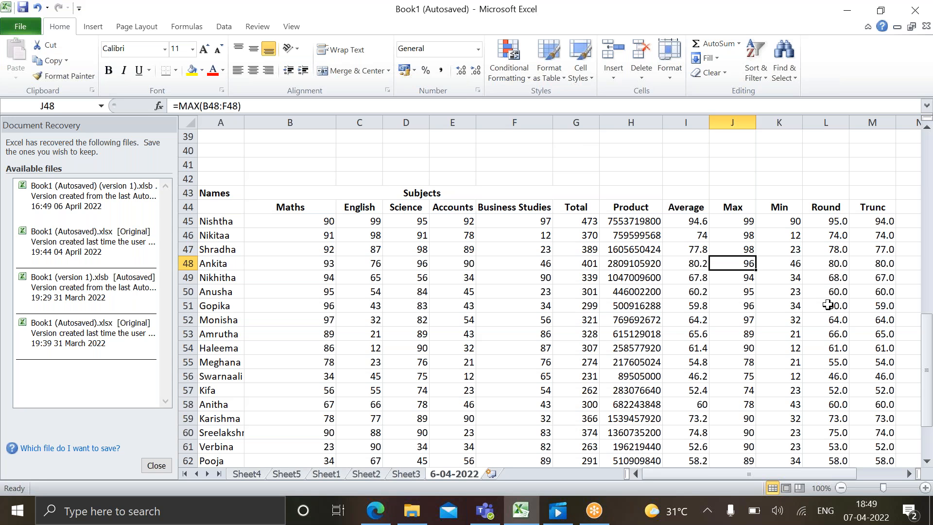
# Add the row label Round in A69, below the min row
pyautogui.press('Down')
pyautogui.press('Down')
pyautogui.press('Down')
pyautogui.press('Down')
pyautogui.press('Down')
pyautogui.press('Down')
pyautogui.press('Down')
pyautogui.press('Down')
pyautogui.press('Down')
pyautogui.press('Down')
pyautogui.press('Down')
pyautogui.press('Down')
pyautogui.press('Down')
pyautogui.press('Down')
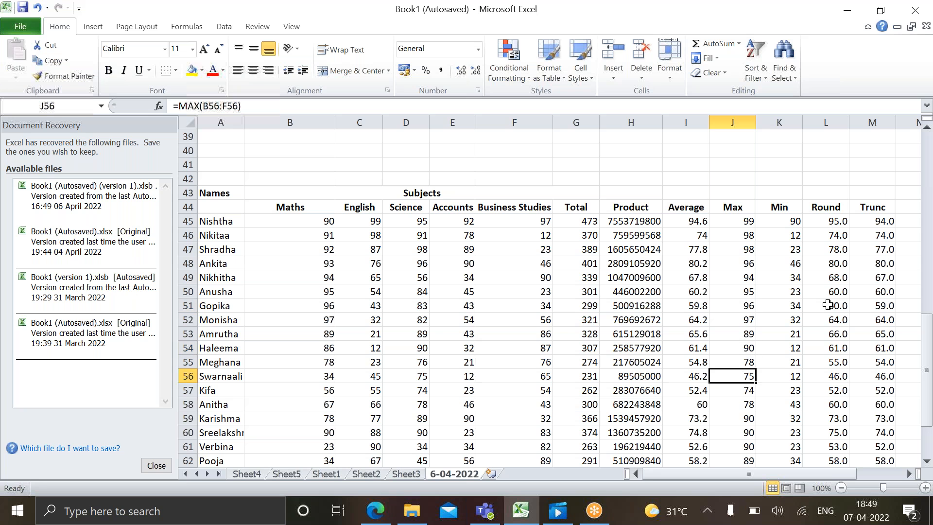
pyautogui.press('Down')
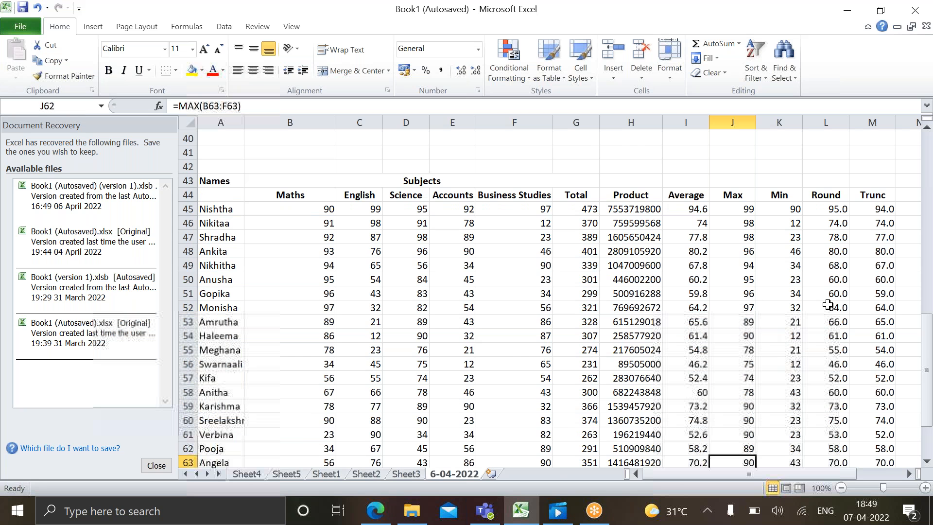
pyautogui.press('Down')
pyautogui.press('Down')
pyautogui.press('Down')
pyautogui.press('Down')
pyautogui.press('Down')
pyautogui.press('Down')
pyautogui.press('Down')
pyautogui.press('Down')
pyautogui.press('Down')
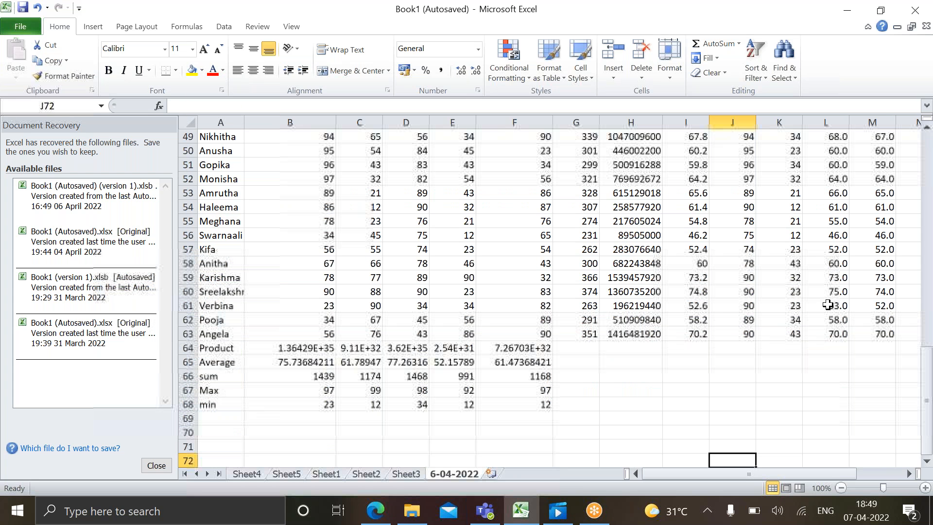
pyautogui.press('Down')
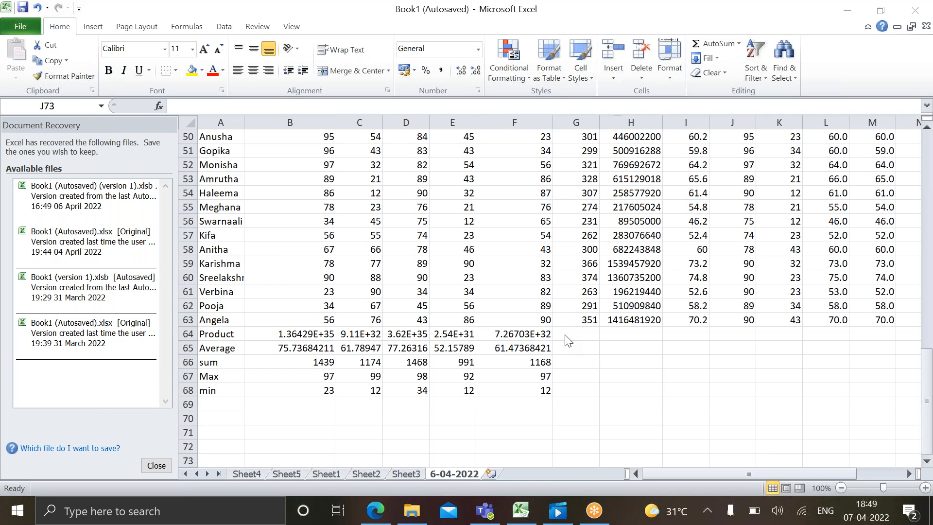
pyautogui.click(225, 403)
pyautogui.click(225, 404)
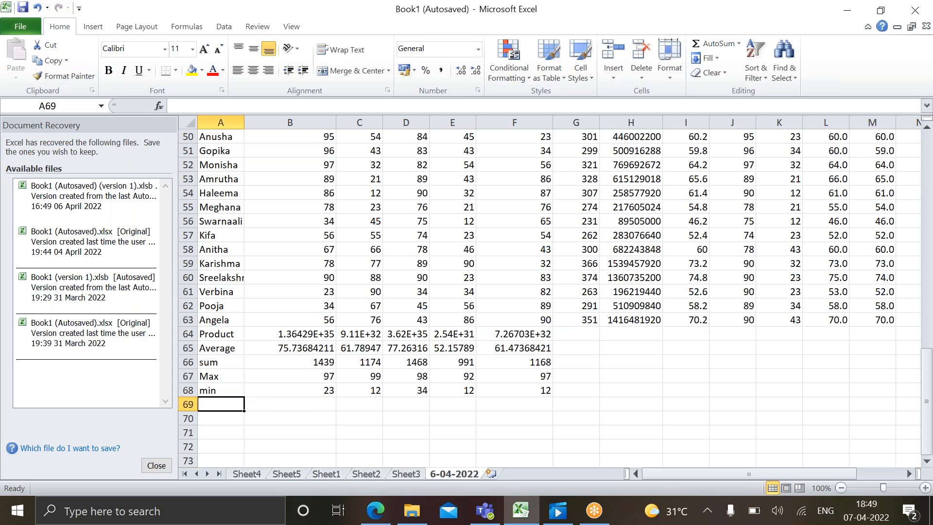
pyautogui.write('Round')
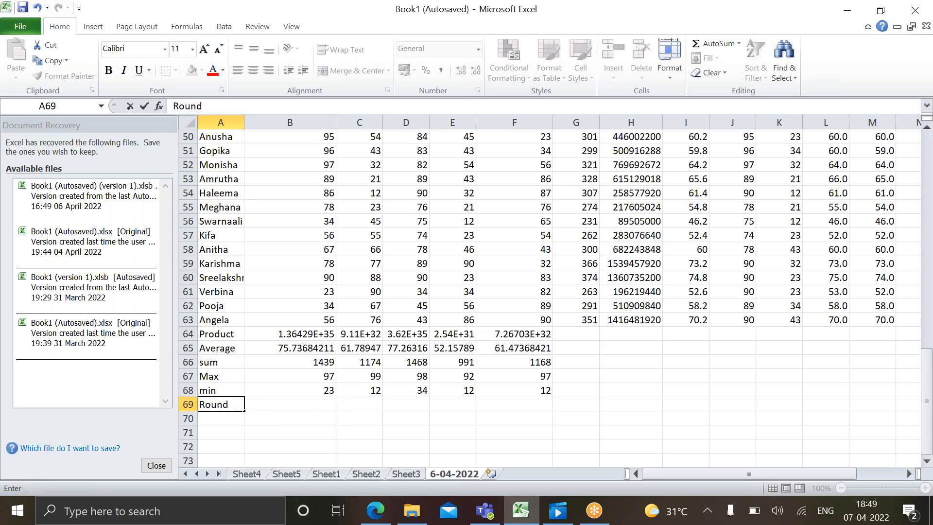
pyautogui.press('Tab')
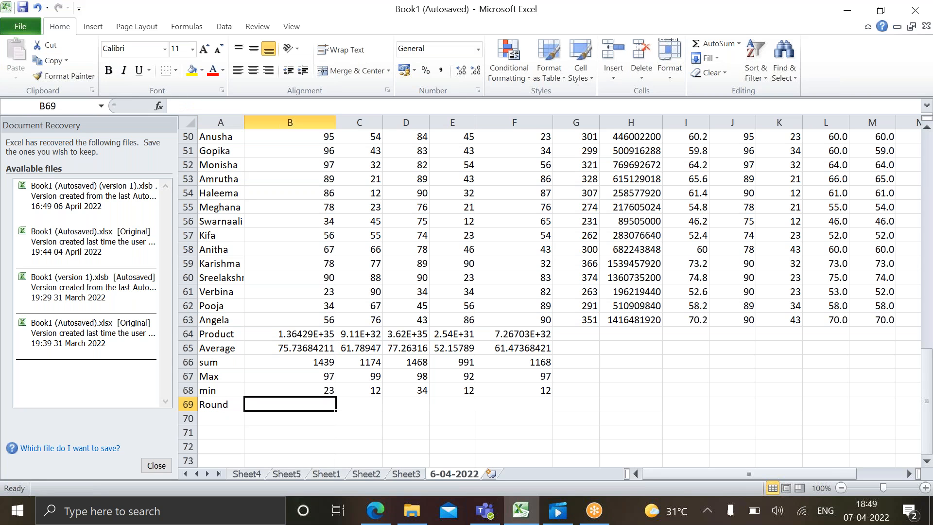
# Enter the formula =ROUND(B65,1) in B69 and fill it across the Round row to F69
pyautogui.write('=Round')
pyautogui.press('Tab')
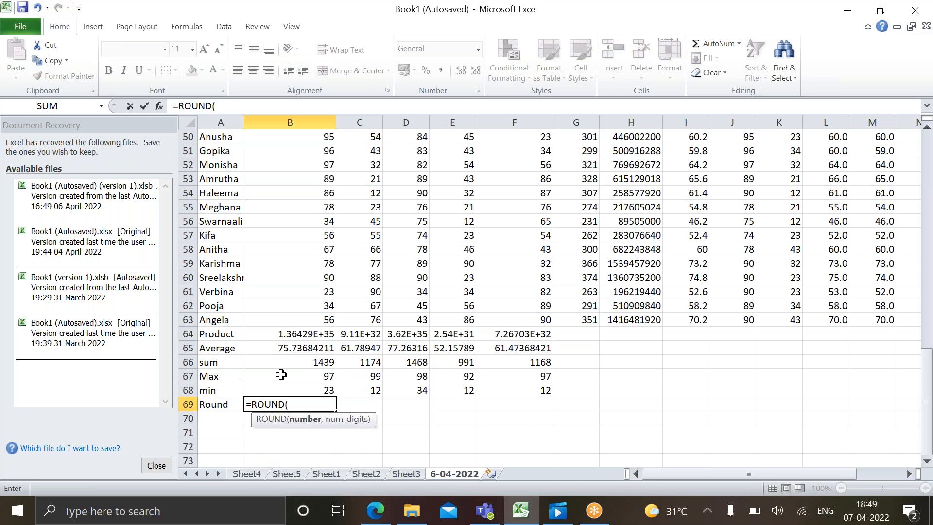
pyautogui.click(298, 346)
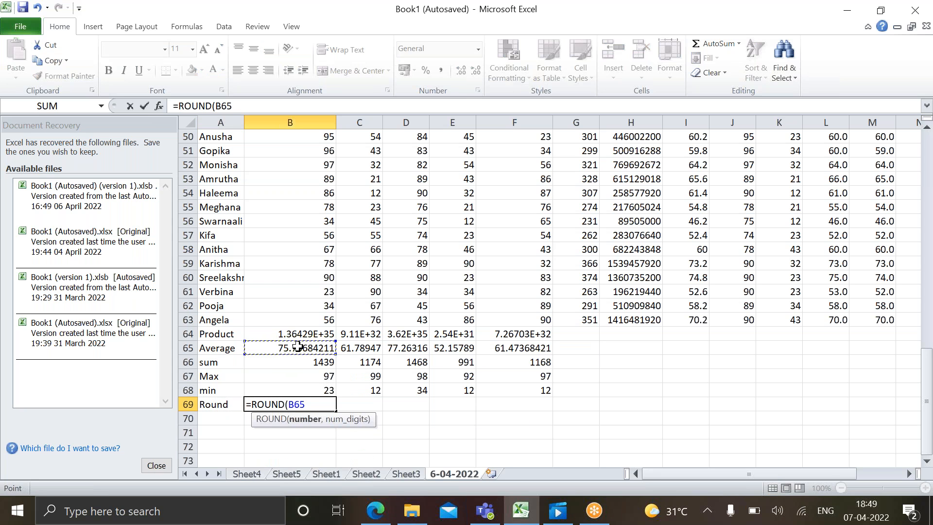
pyautogui.write(',1')
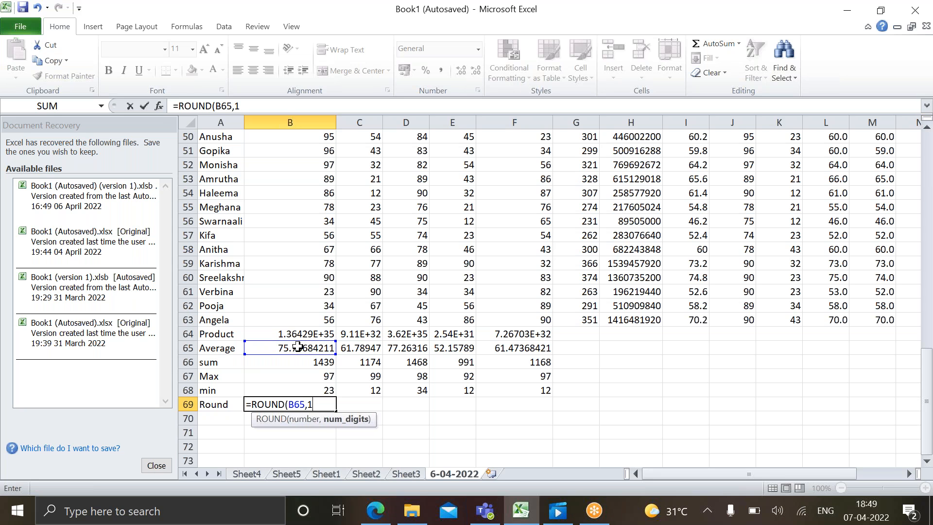
pyautogui.press('Return')
pyautogui.click(318, 404)
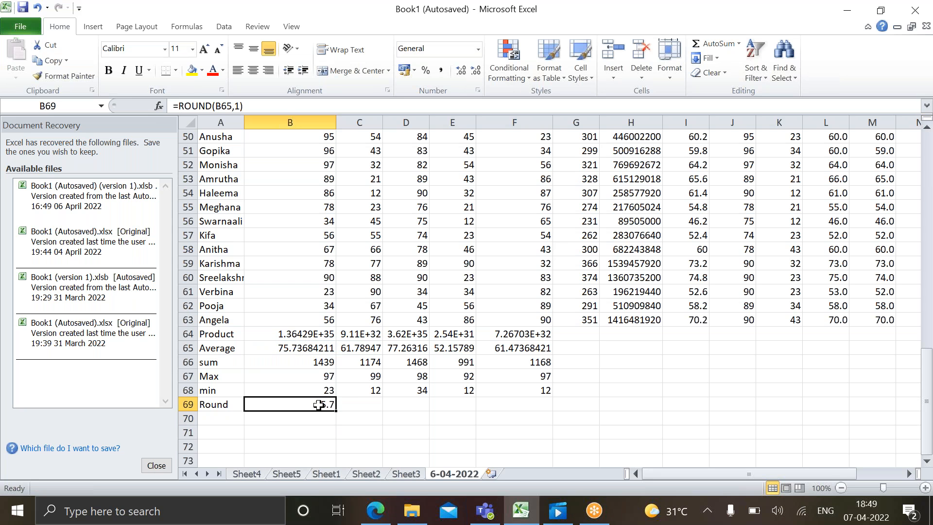
pyautogui.moveTo(336, 411); pyautogui.dragTo(543, 406)
# Add the row label Trunc in A70, below Round
pyautogui.click(211, 418)
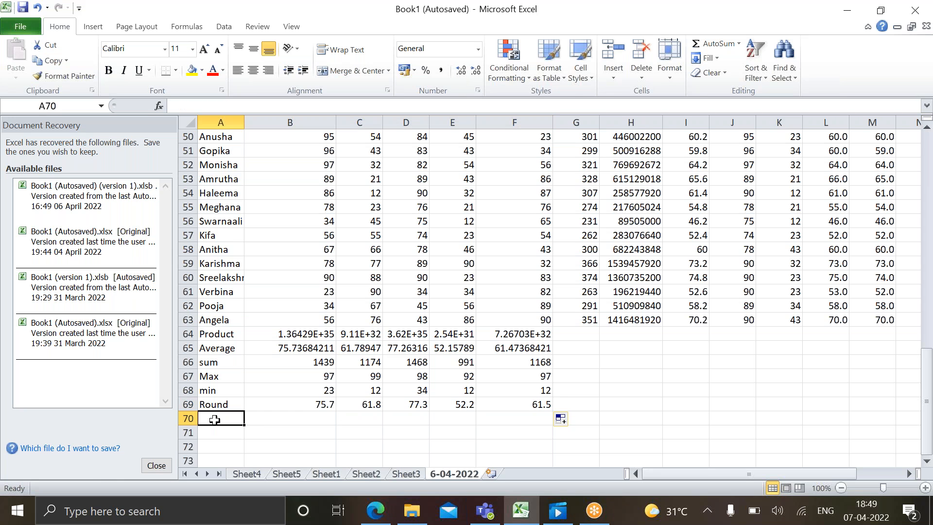
pyautogui.write('Trunc')
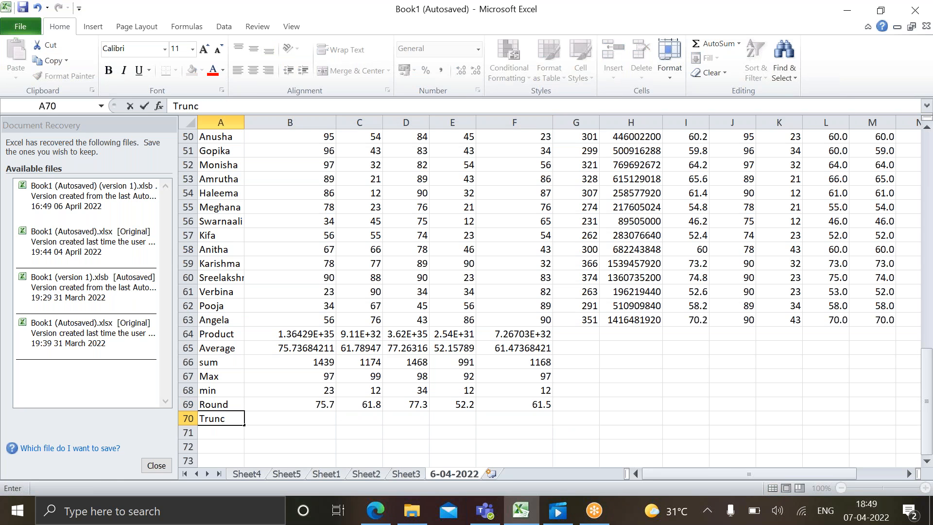
pyautogui.press('Tab')
# Enter the formula =TRUNC(B65,1) in B70 and fill it across the Trunc row to F70
pyautogui.write('=T')
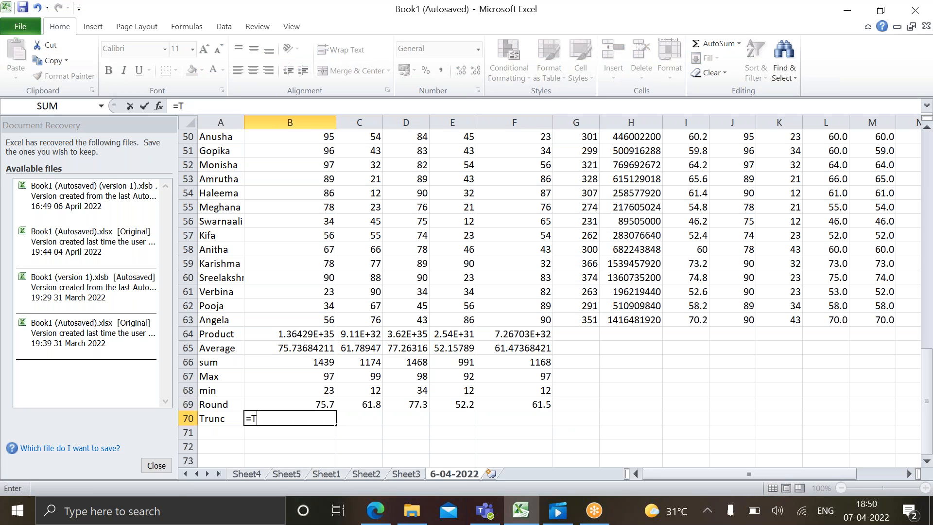
pyautogui.write('ru')
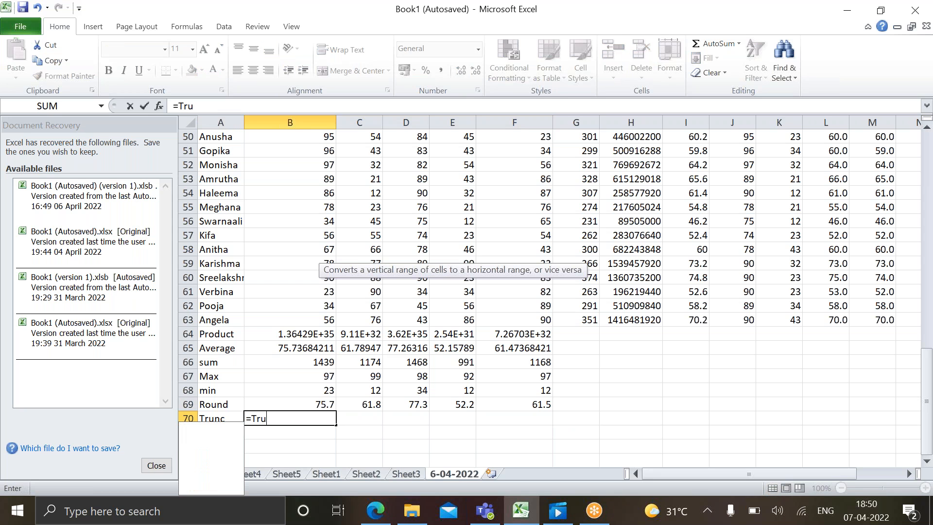
pyautogui.press('Tab')
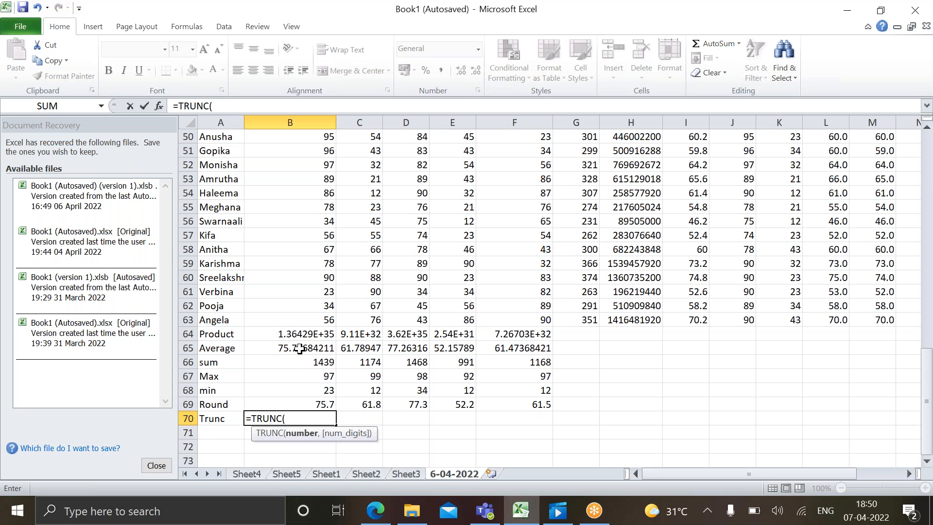
pyautogui.click(300, 349)
pyautogui.write(',1')
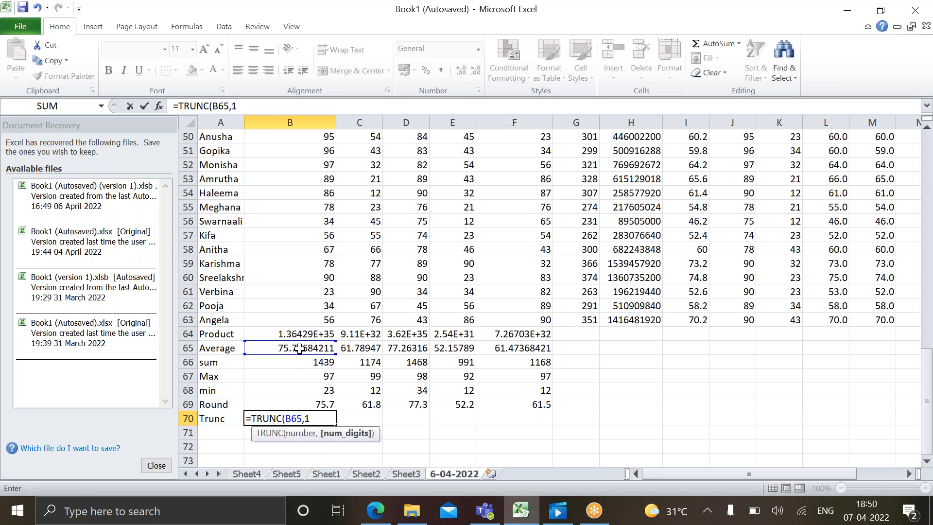
pyautogui.write(')')
pyautogui.press('Return')
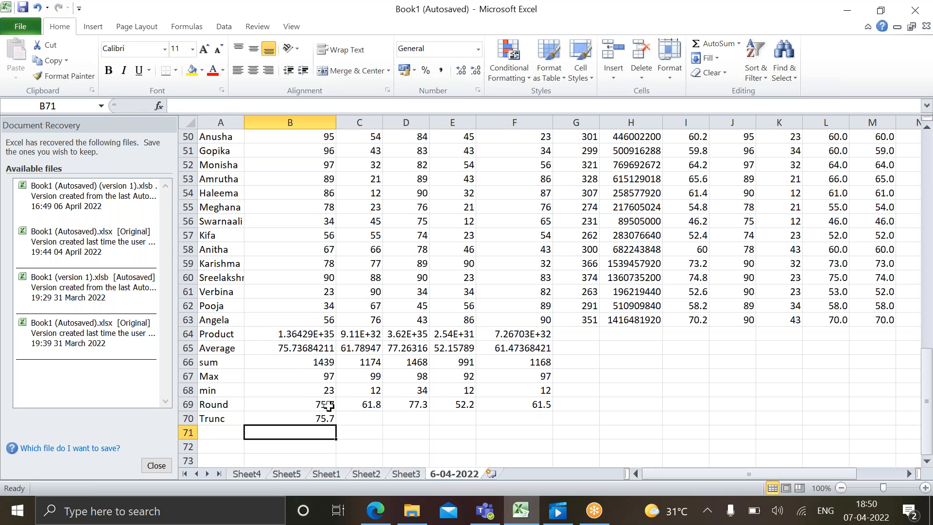
pyautogui.click(321, 418)
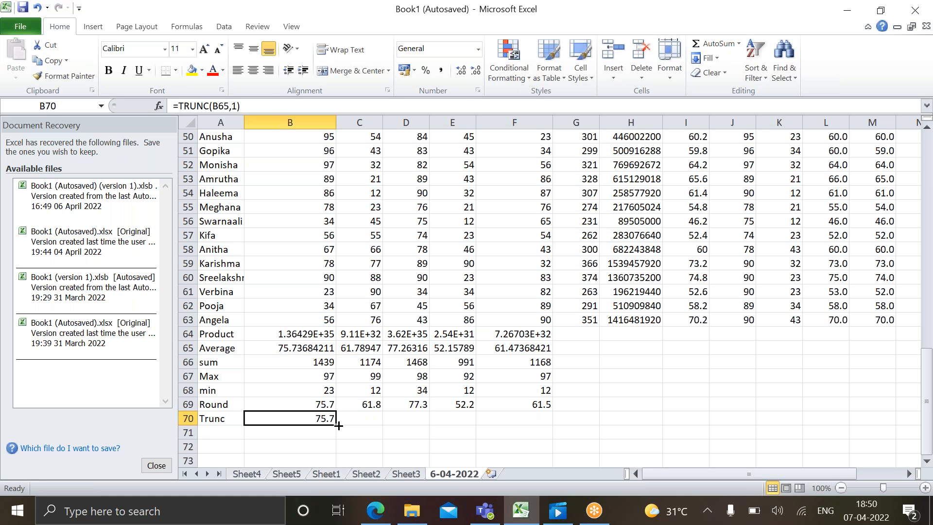
pyautogui.moveTo(335, 426); pyautogui.dragTo(551, 424)
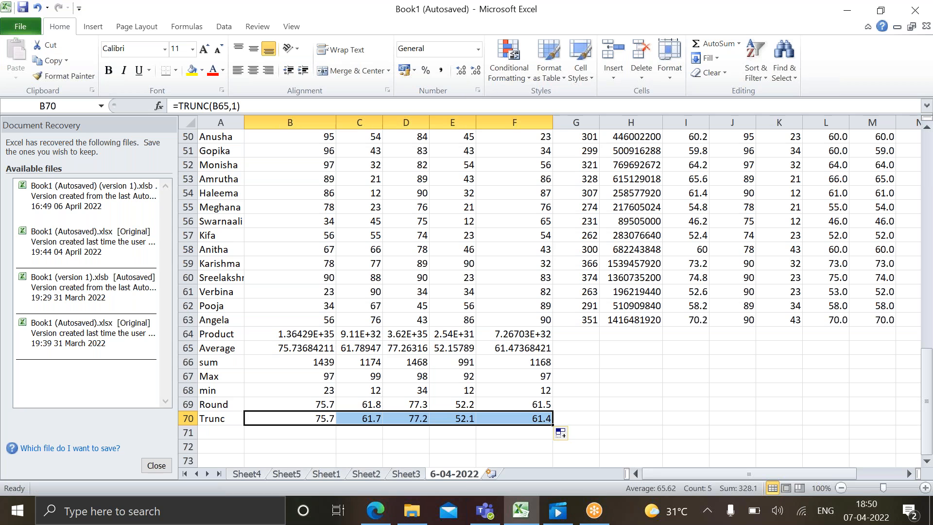
# Bold the row labels from Product to Trunc in A64:A70
pyautogui.click(575, 428)
pyautogui.moveTo(216, 339); pyautogui.dragTo(217, 414)
pyautogui.hotkey('ctrl', 'b')
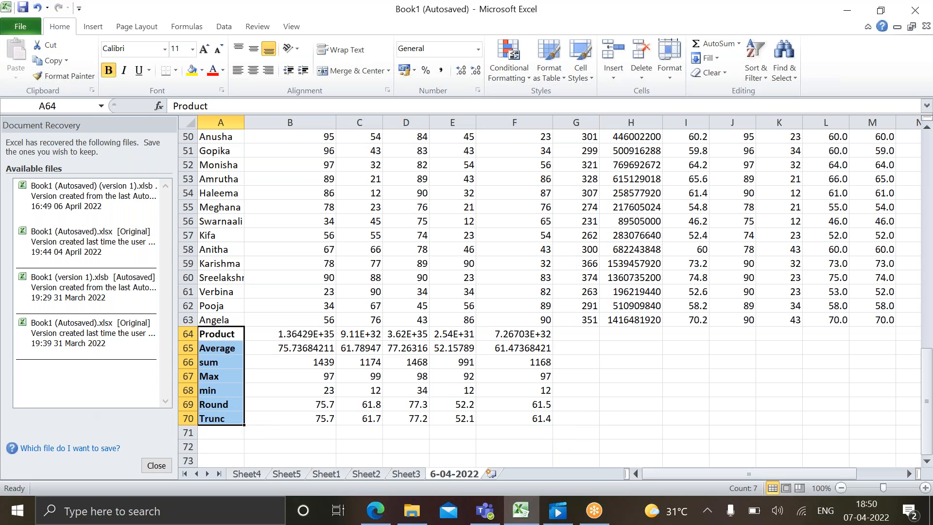
pyautogui.click(254, 431)
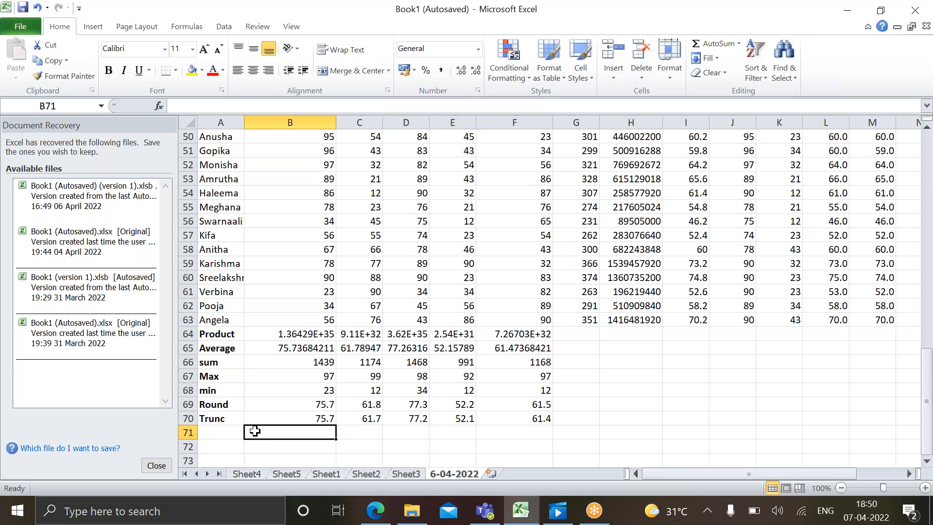
# Capitalize the row labels in A68 and A66 so they read Min and Sum
pyautogui.click(216, 388)
pyautogui.click(181, 106)
pyautogui.press('BackSpace')
pyautogui.write('M')
pyautogui.click(218, 362)
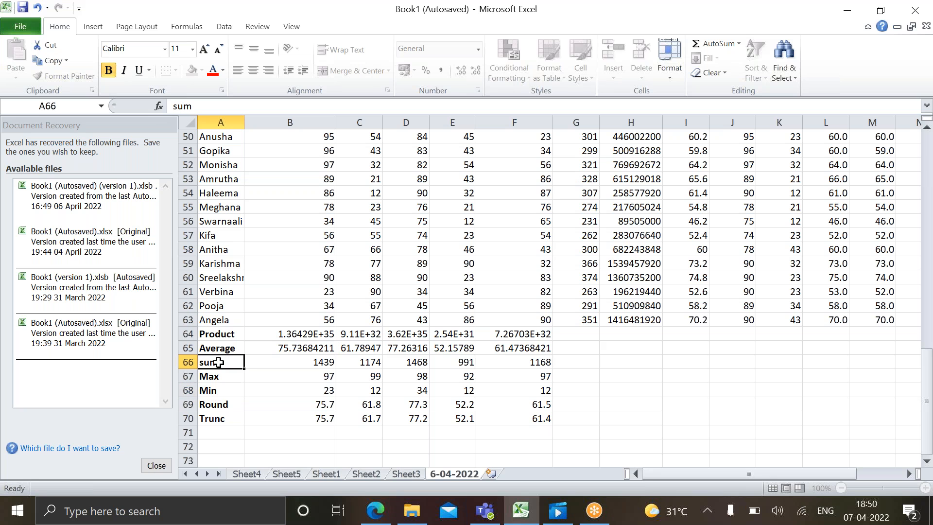
pyautogui.click(178, 106)
pyautogui.press('BackSpace')
pyautogui.write('S')
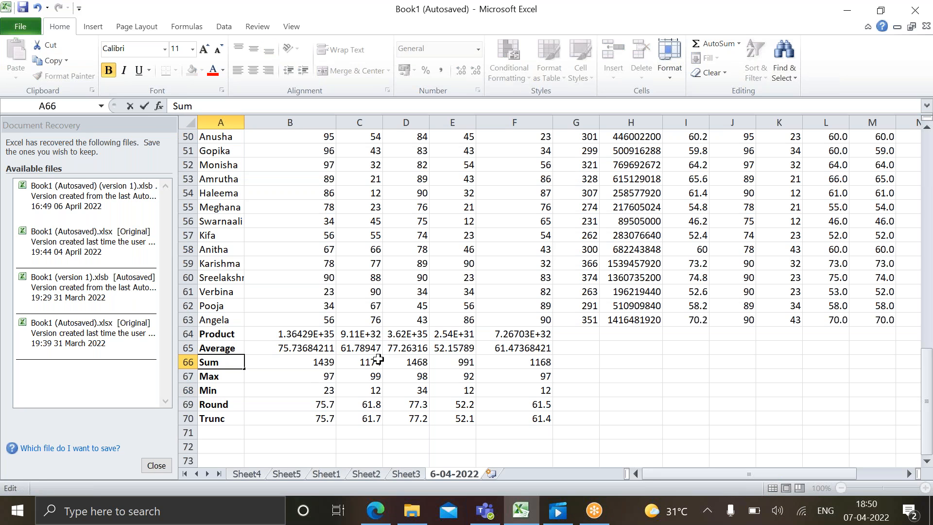
pyautogui.click(404, 432)
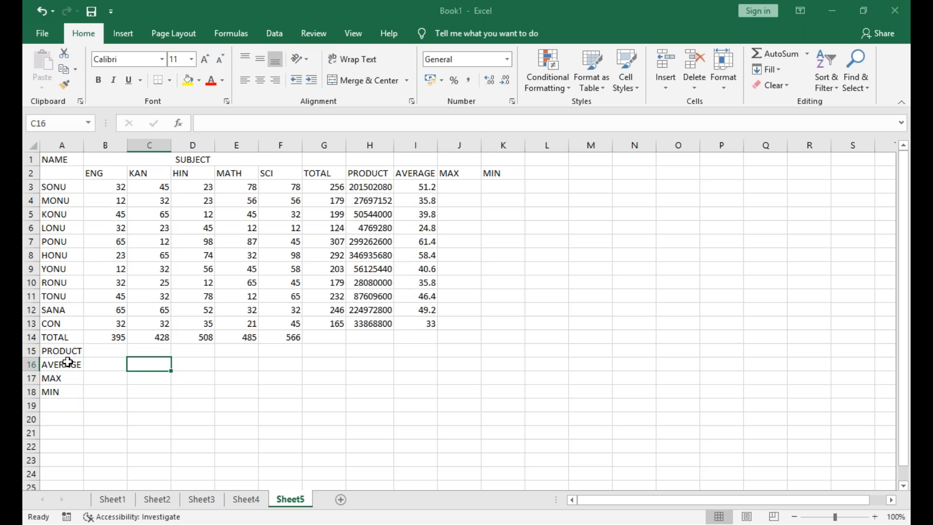
# Enter 20, 32, ASD, 65 and ASD down cells A21:A25 of Sheet5, below the marks table
pyautogui.click(55, 430)
pyautogui.press('Down')
pyautogui.press('Down')
pyautogui.press('Down')
pyautogui.press('Down')
pyautogui.press('Down')
pyautogui.press('Down')
pyautogui.press('Down')
pyautogui.press('Down')
pyautogui.press('Down')
pyautogui.press('Down')
pyautogui.press('Down')
pyautogui.press('Down')
pyautogui.press('Down')
pyautogui.press('Down')
pyautogui.press('Down')
pyautogui.press('Down')
pyautogui.press('Down')
pyautogui.press('Down')
pyautogui.press('Down')
pyautogui.press('Down')
pyautogui.press('Down')
pyautogui.press('Down')
pyautogui.click(52, 177)
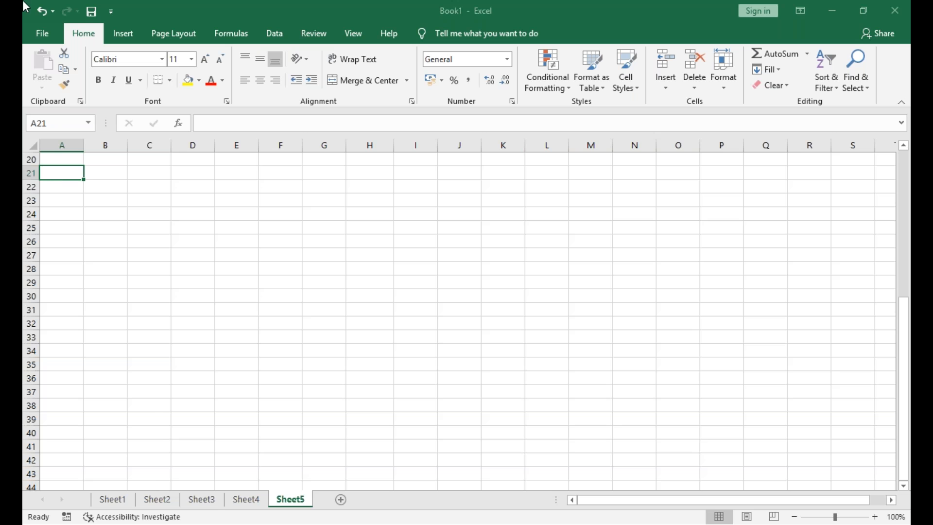
pyautogui.write('20')
pyautogui.press('Return')
pyautogui.write('32')
pyautogui.press('Return')
pyautogui.write('ASD')
pyautogui.press('Return')
pyautogui.write('65')
pyautogui.press('Return')
pyautogui.write('ASD')
pyautogui.press('Return')
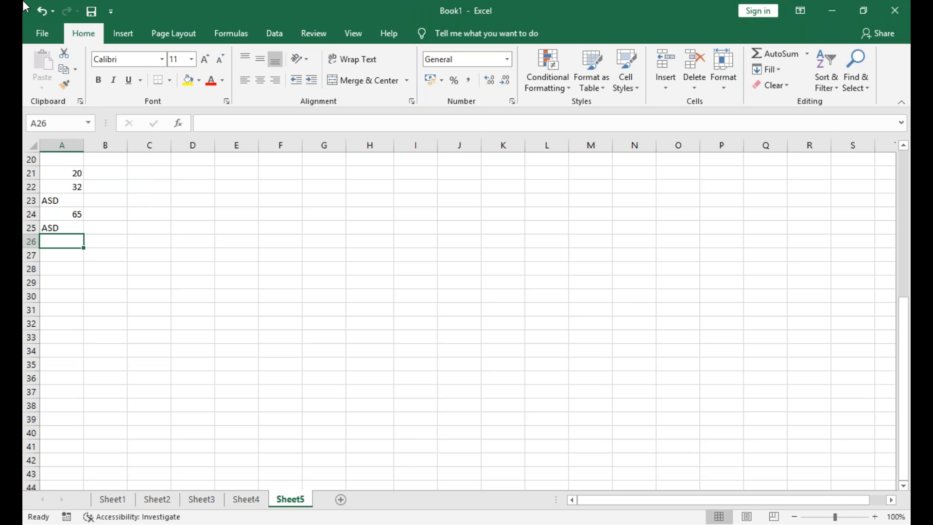
# Continue the sample list with 98, ASD and 78 in A26:A28
pyautogui.write('98')
pyautogui.press('Return')
pyautogui.write('ASD')
pyautogui.press('Return')
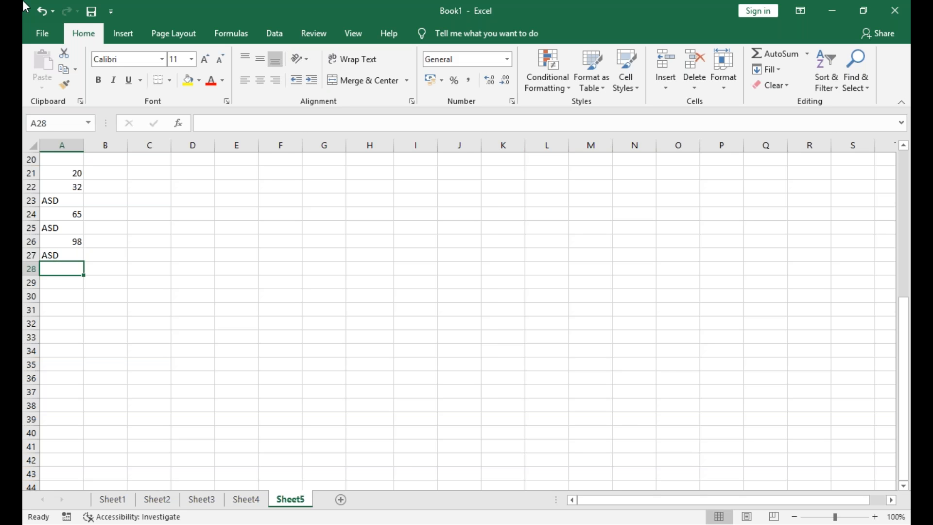
pyautogui.write('78')
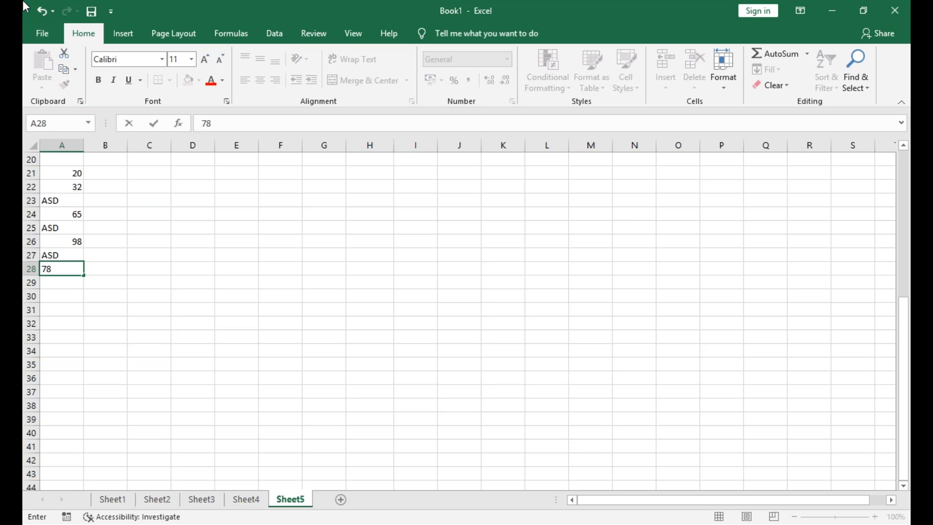
pyautogui.press('Return')
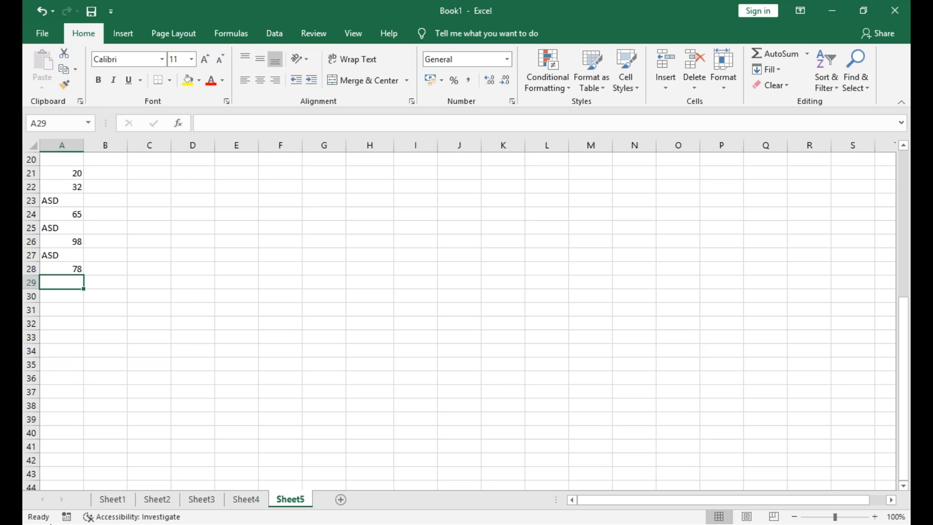
# Enter 45 in A29 as the next item of the sample list
pyautogui.write('78')
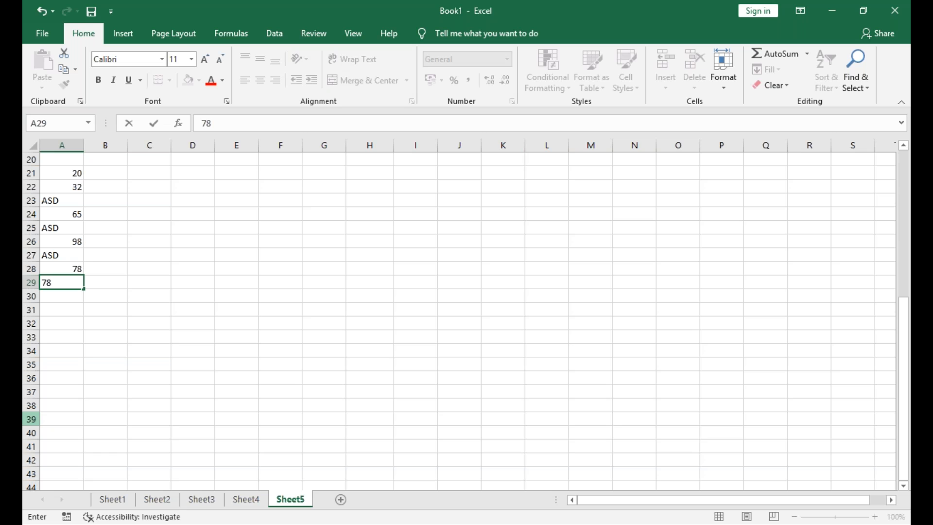
pyautogui.press('BackSpace')
pyautogui.press('BackSpace')
pyautogui.write('98')
pyautogui.press('BackSpace')
pyautogui.press('BackSpace')
pyautogui.write('45')
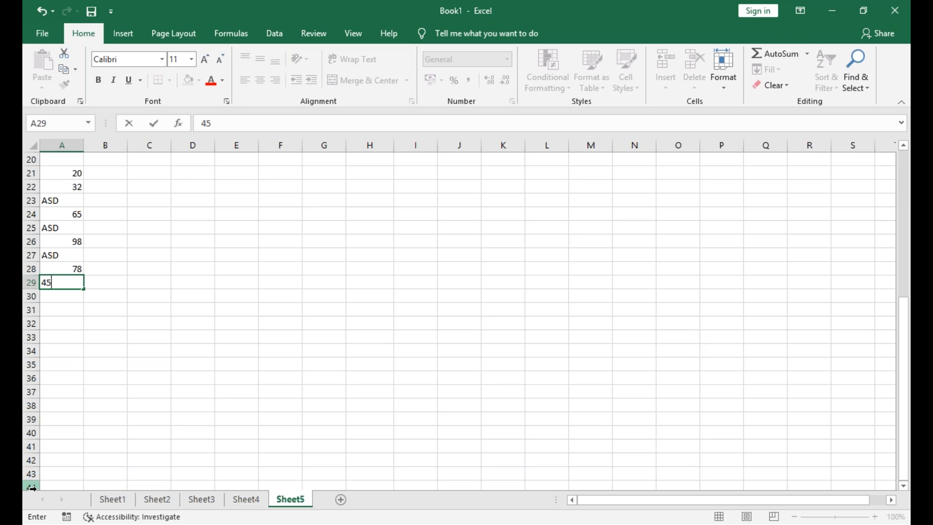
pyautogui.press('Return')
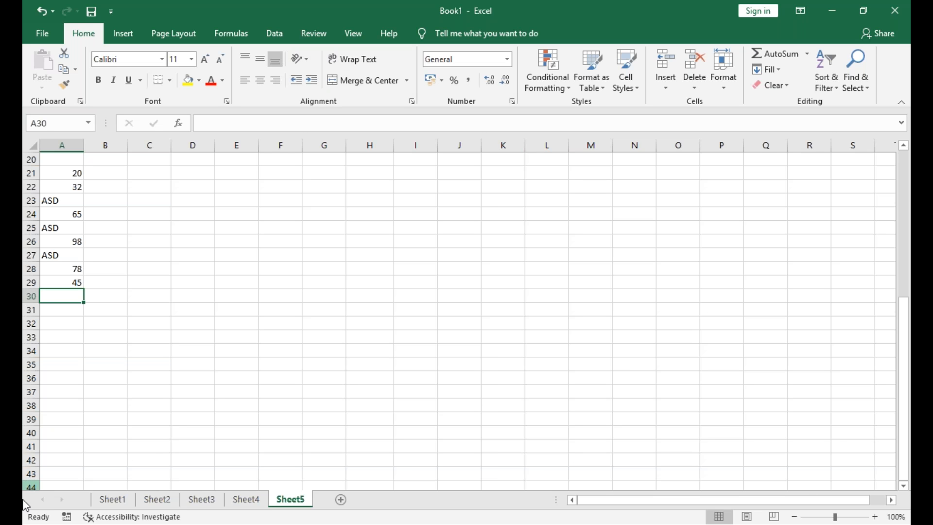
# Leave A30 blank and enter ASD in A31 and 98 in A32
pyautogui.press('Return')
pyautogui.write('ASD')
pyautogui.press('Return')
pyautogui.write('98')
pyautogui.press('Return')
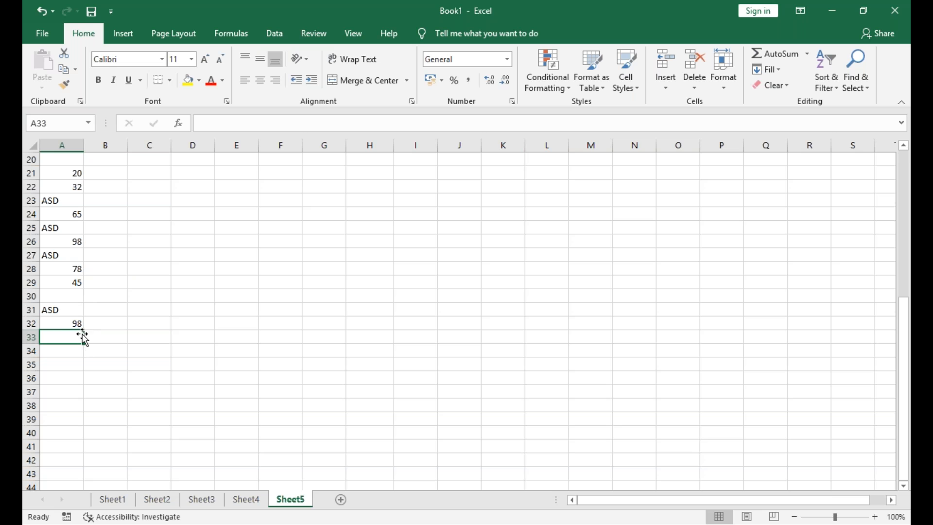
# Count the numeric cells of the list with the formula =COUNT(A21:A32) in A33
pyautogui.write('=C')
pyautogui.press('BackSpace')
pyautogui.write('C')
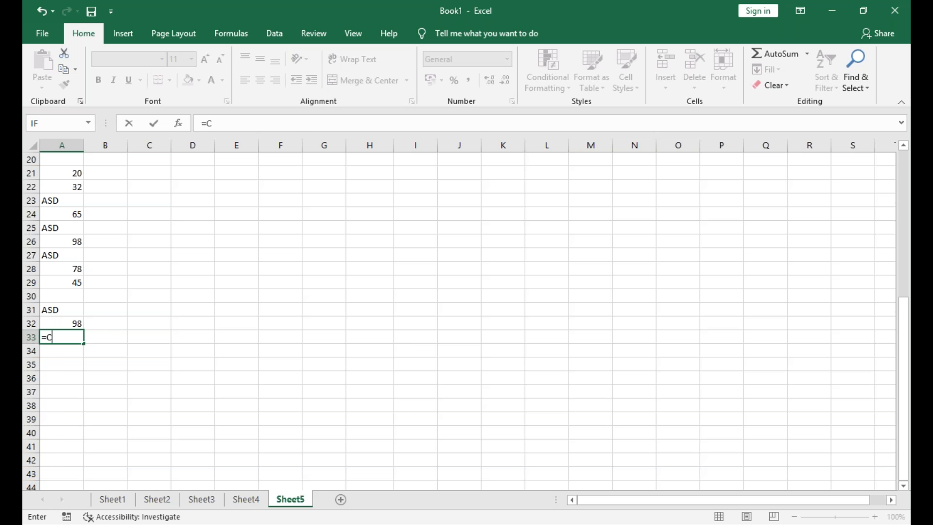
pyautogui.write('OUNT(')
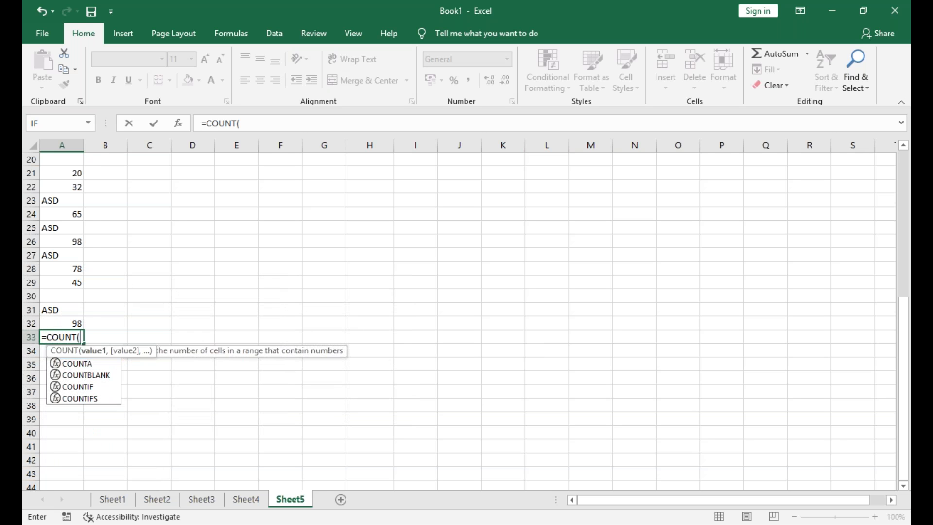
pyautogui.click(76, 173)
pyautogui.moveTo(81, 197); pyautogui.dragTo(53, 322)
pyautogui.write(')')
pyautogui.press('Return')
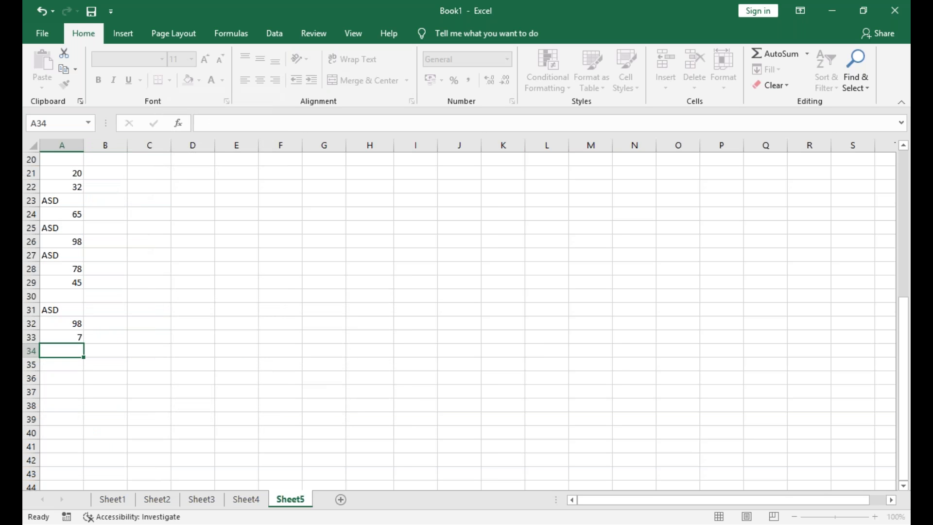
# Label the numeric count result COUNT in B33
pyautogui.click(109, 336)
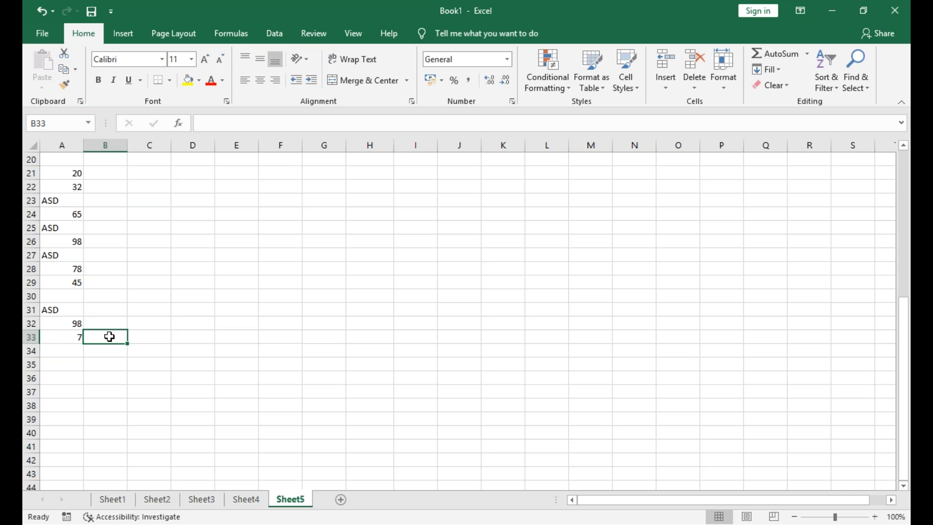
pyautogui.write('COUNT')
pyautogui.press('Left')
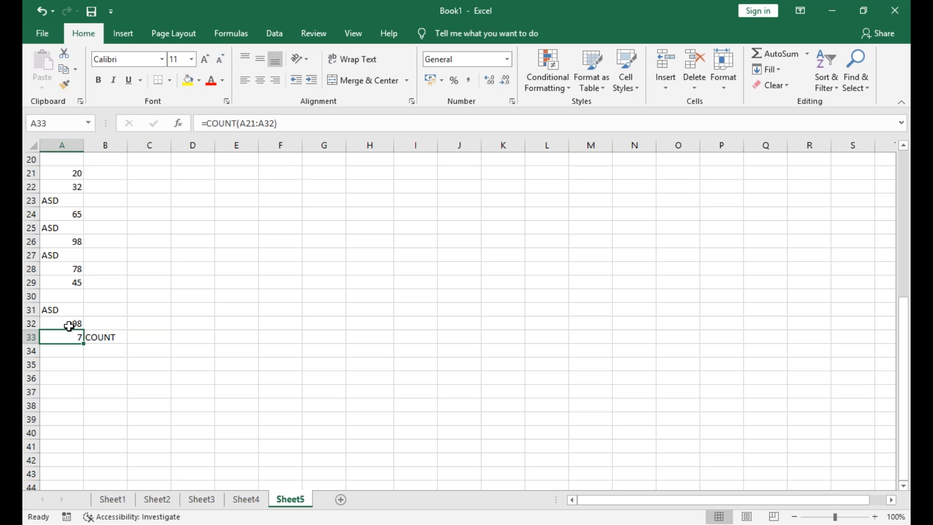
# Count the non-empty cells with =COUNTA(A21:A32) in A34 and label it COUNTA in B34
pyautogui.click(75, 352)
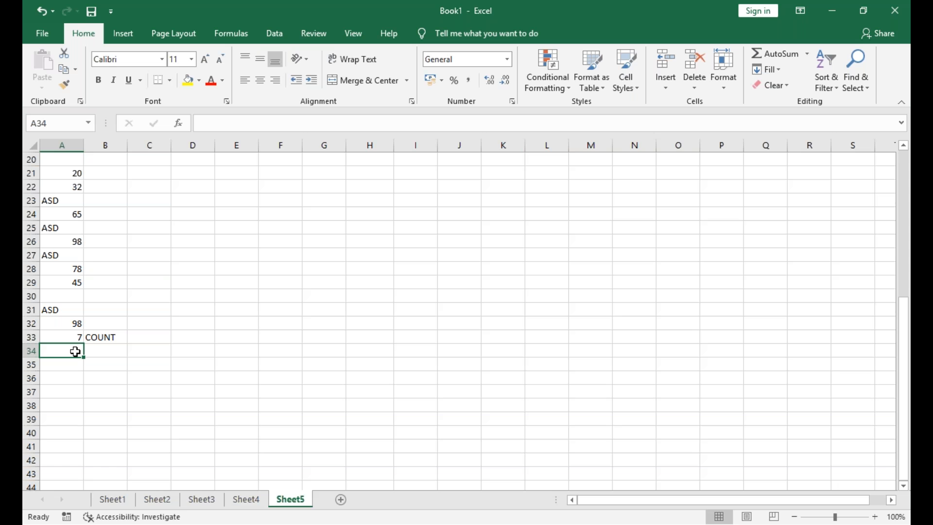
pyautogui.write('=COUNTA')
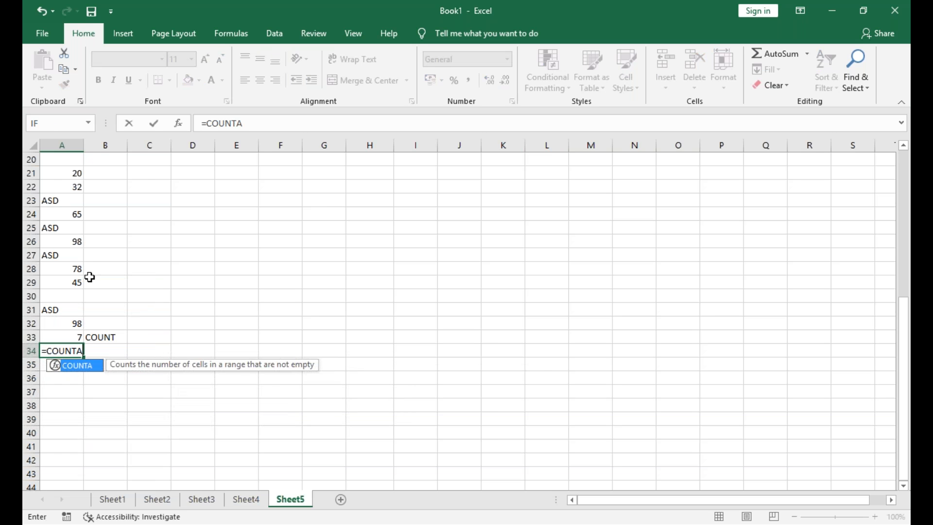
pyautogui.write('(')
pyautogui.moveTo(73, 189); pyautogui.dragTo(62, 328)
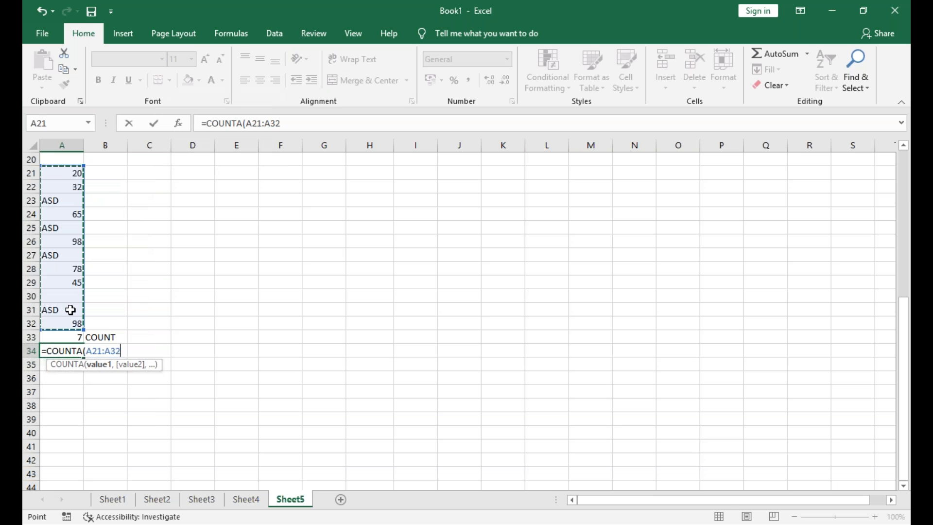
pyautogui.press('Return')
pyautogui.click(115, 351)
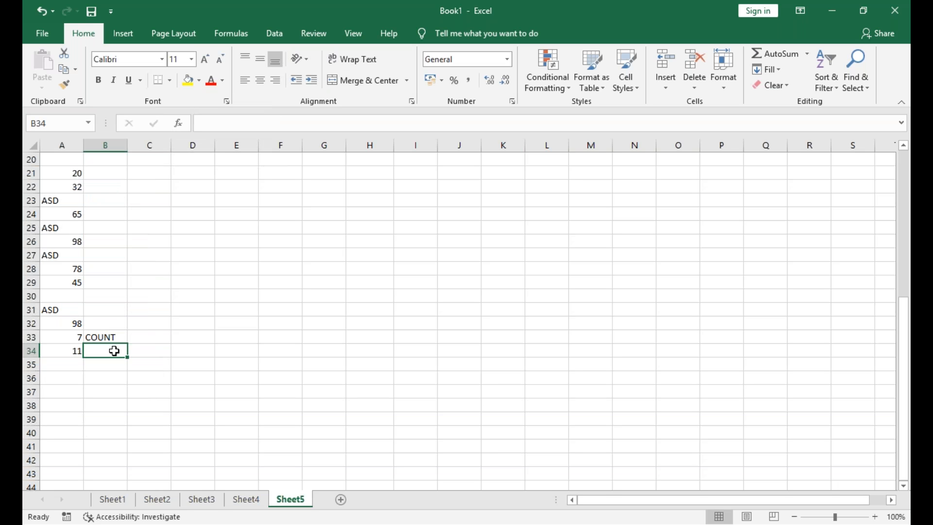
pyautogui.write('COUNTA')
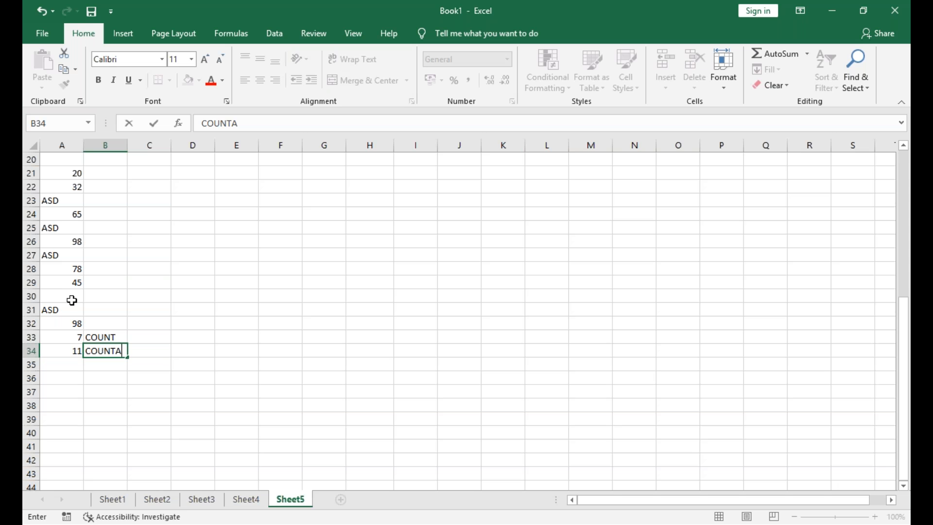
# Count the empty cells of the list with the formula =COUNTBLANK(A21:A32) in A35
pyautogui.click(68, 369)
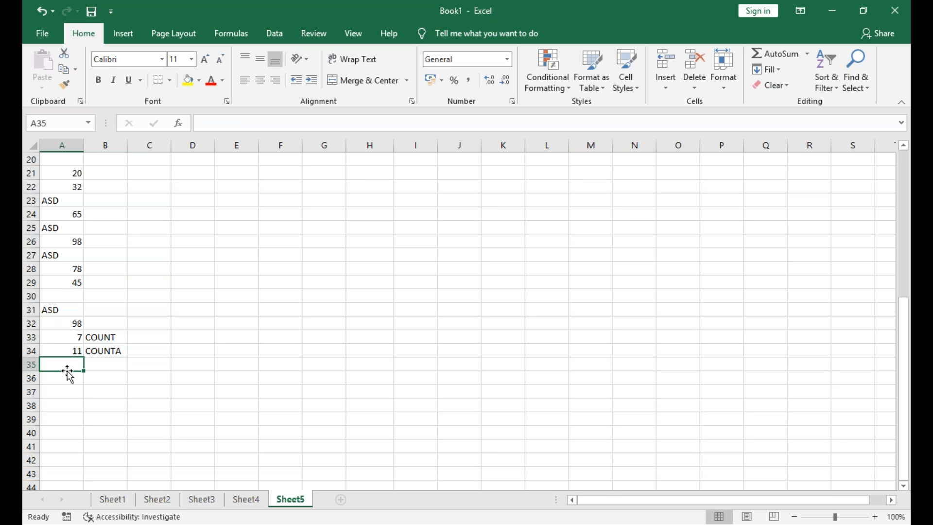
pyautogui.write('=COUNT')
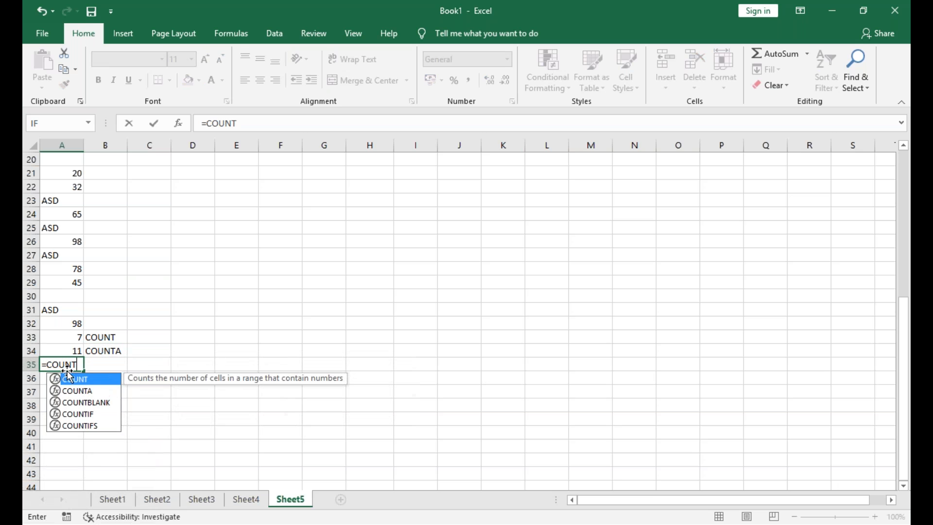
pyautogui.write('BL')
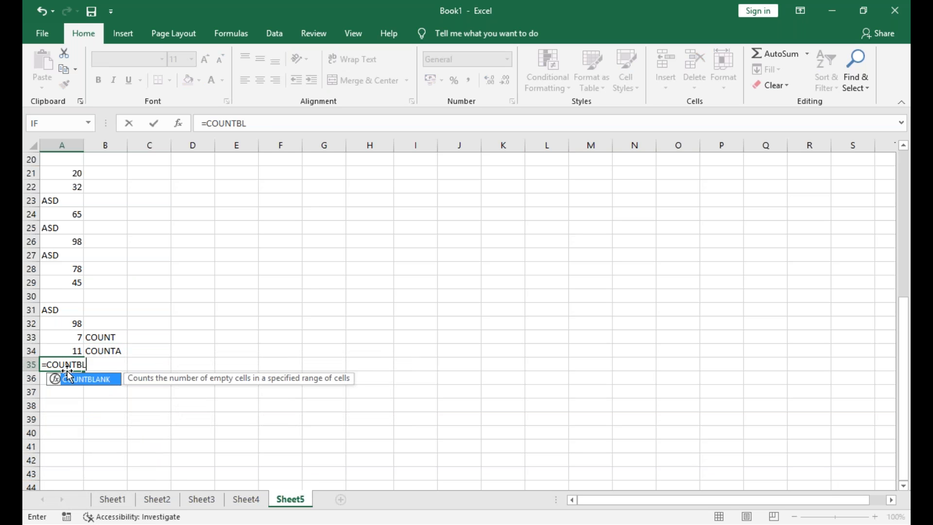
pyautogui.write('ANK(')
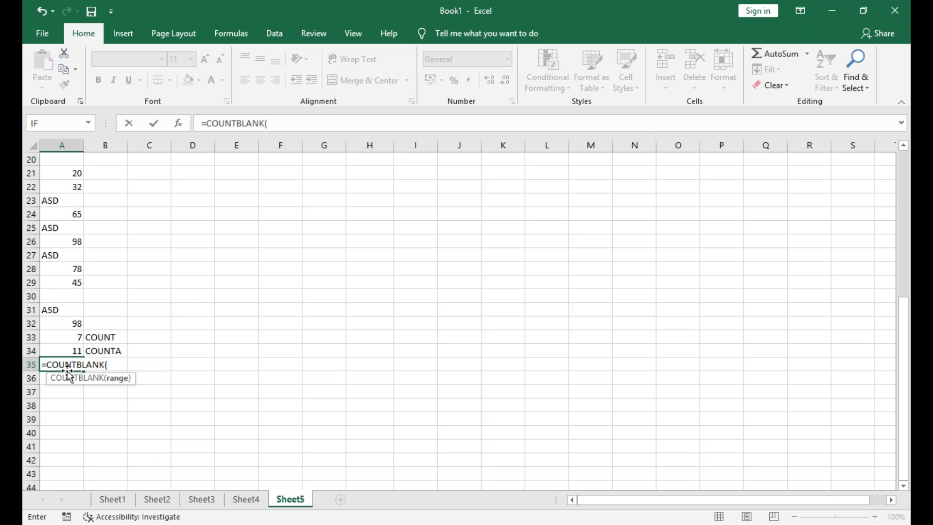
pyautogui.moveTo(76, 178); pyautogui.dragTo(58, 323)
pyautogui.press('Return')
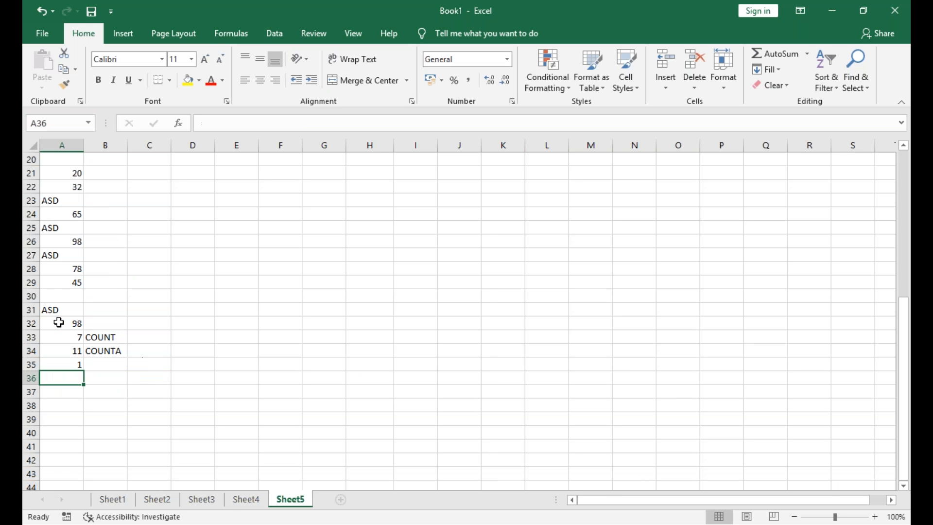
# Label the empty-cell count COUNTBLANK in B35
pyautogui.click(107, 366)
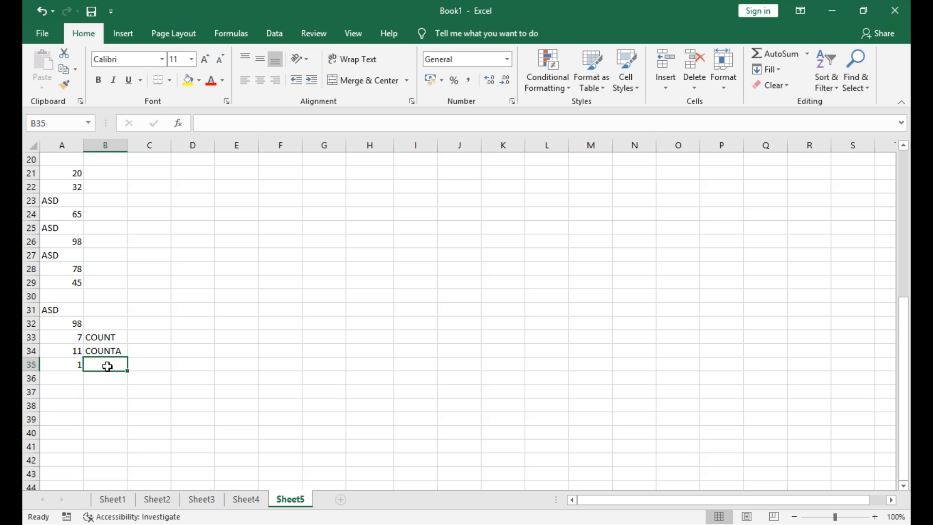
pyautogui.write('COUNTBLANK')
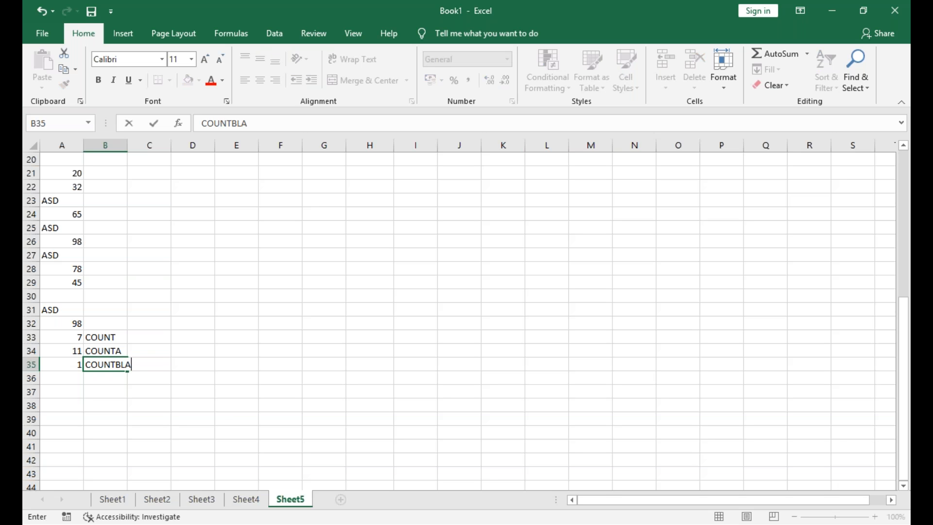
pyautogui.click(68, 366)
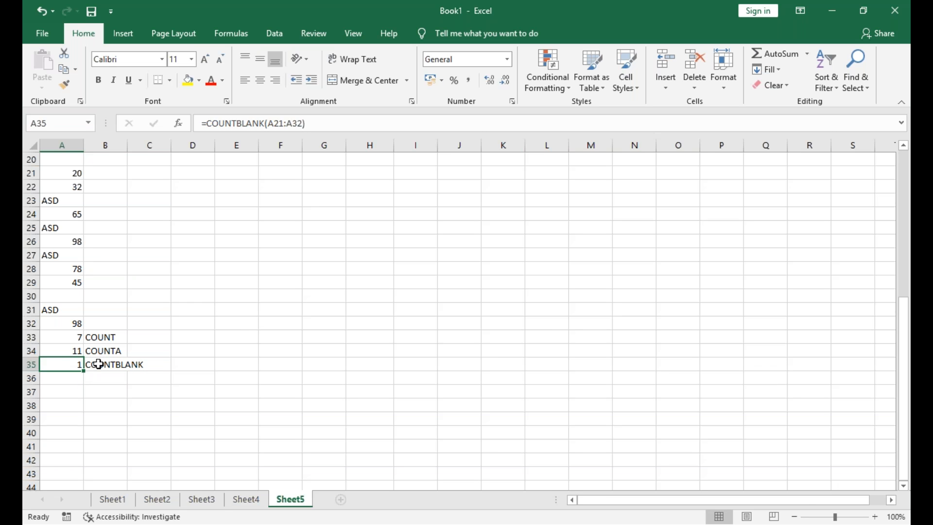
# Count the list cells containing ASD with the formula =COUNTIF(A21:A32,"ASD") in A36
pyautogui.click(77, 382)
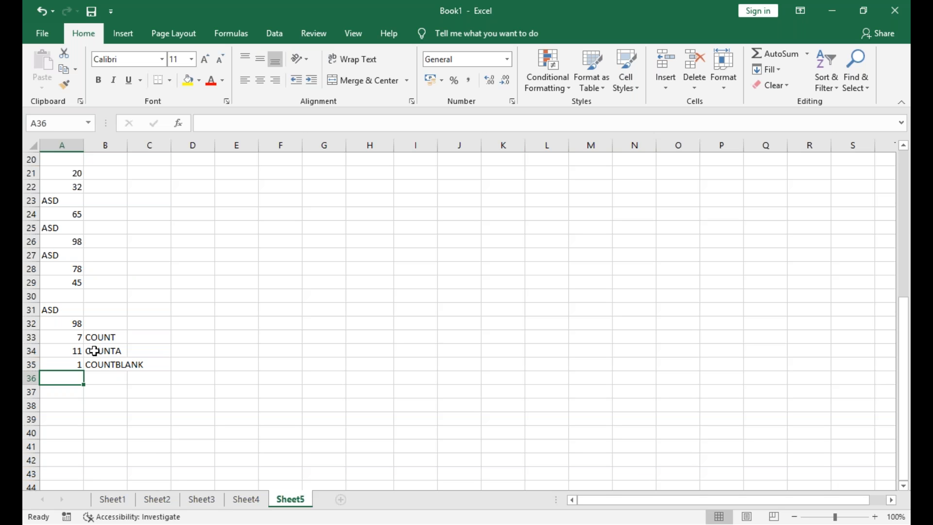
pyautogui.write('=')
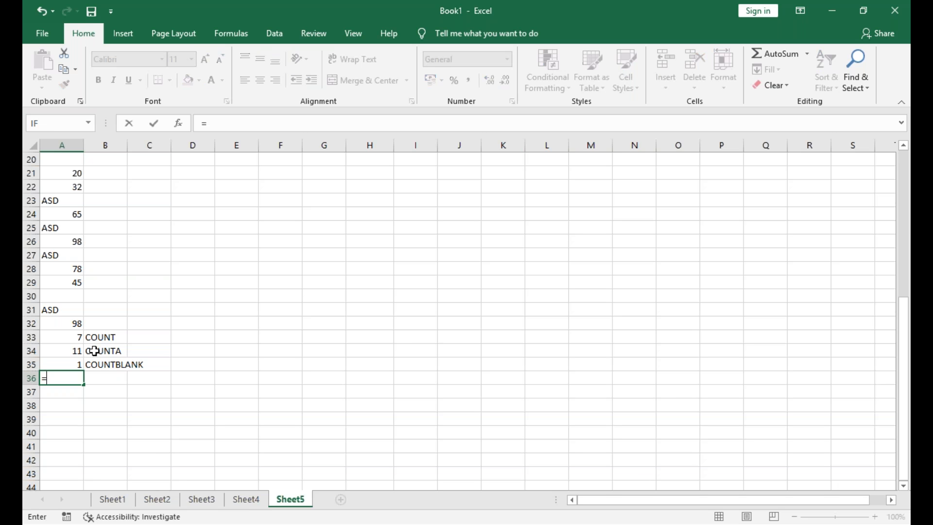
pyautogui.write('COUNT')
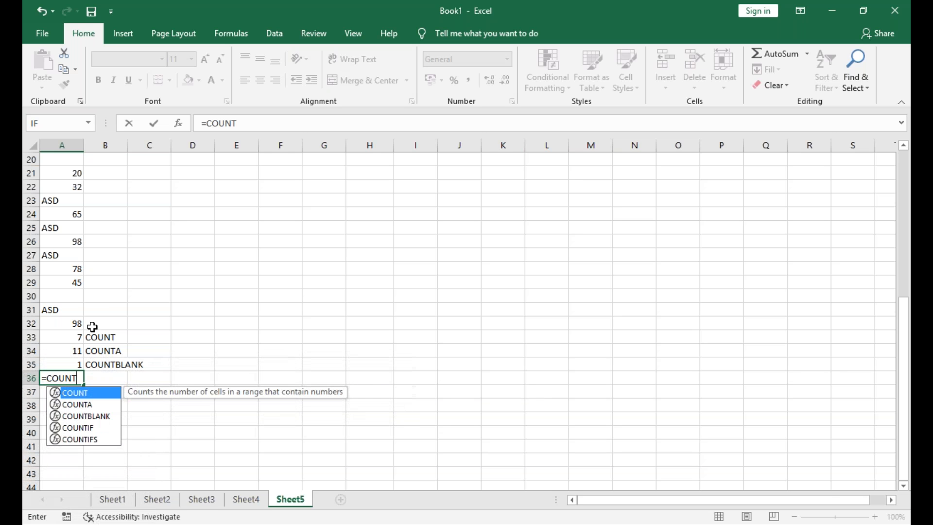
pyautogui.write('IF(')
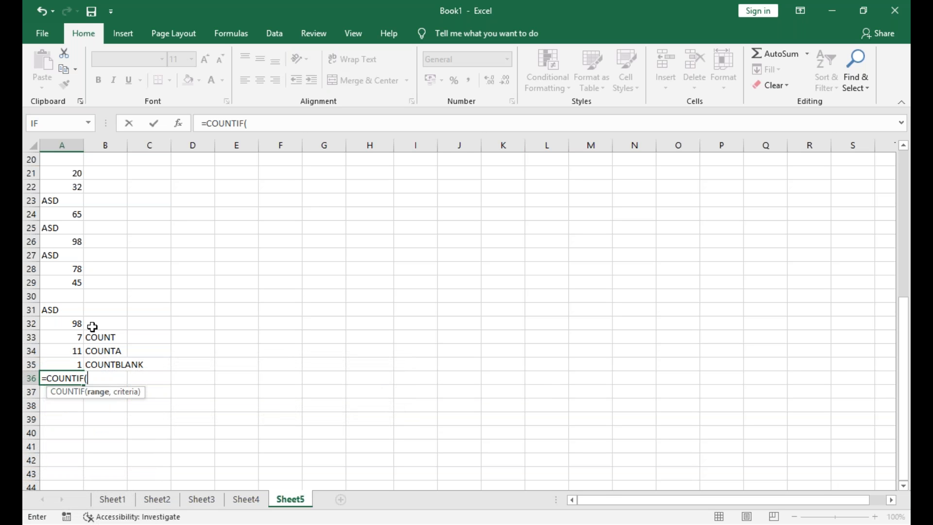
pyautogui.moveTo(72, 173); pyautogui.dragTo(73, 327)
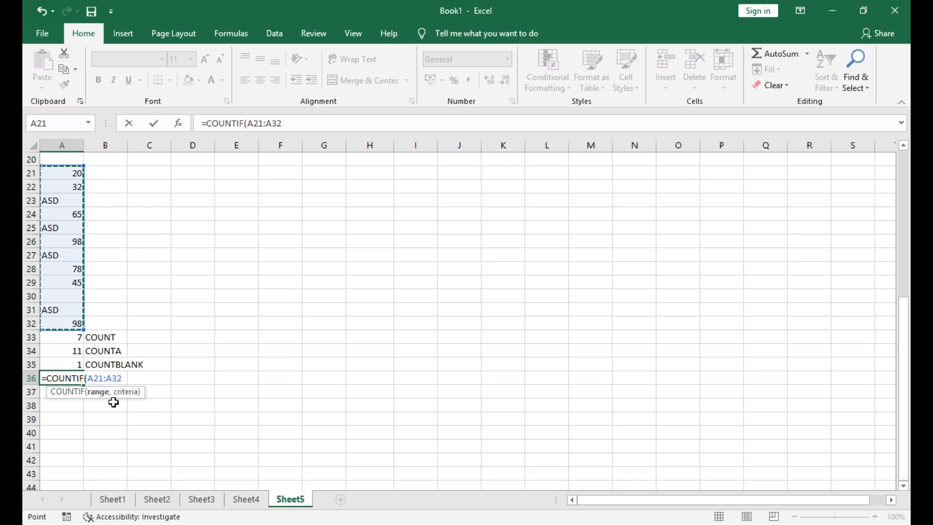
pyautogui.write(',')
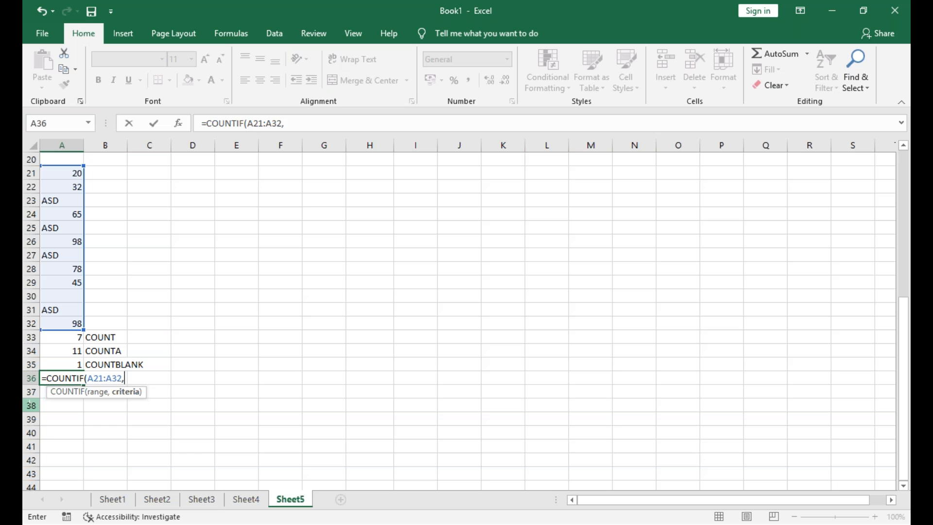
pyautogui.write('"ASD")')
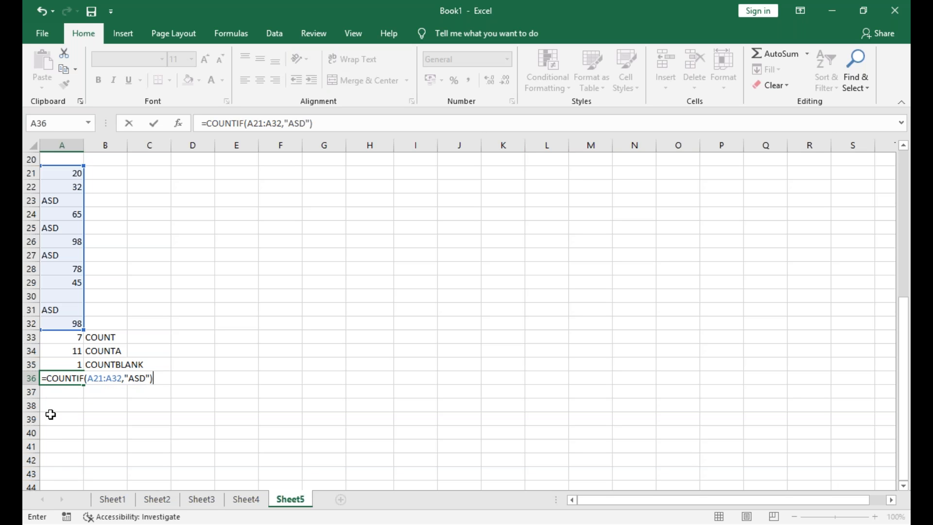
pyautogui.press('Return')
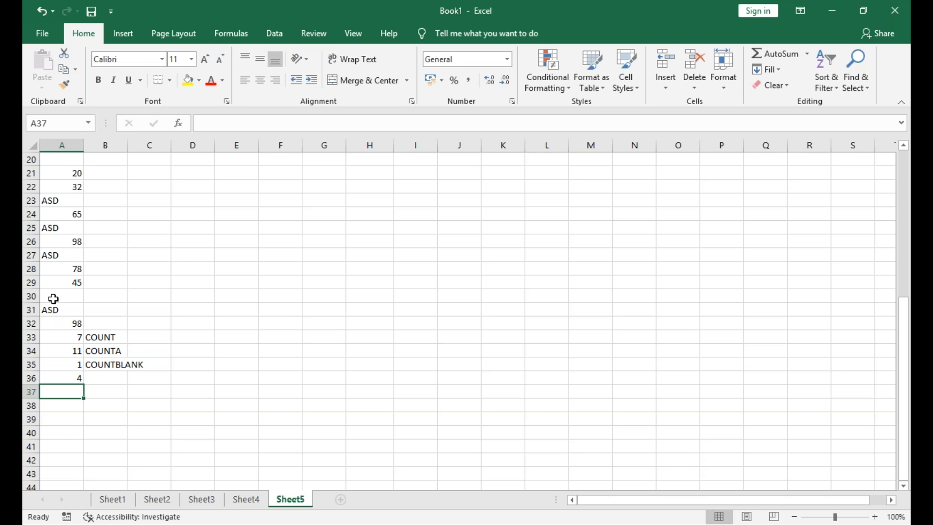
# Enter the label COUNTBLANK in B36 beside the COUNTIF result
pyautogui.click(125, 381)
pyautogui.write('COUNT')
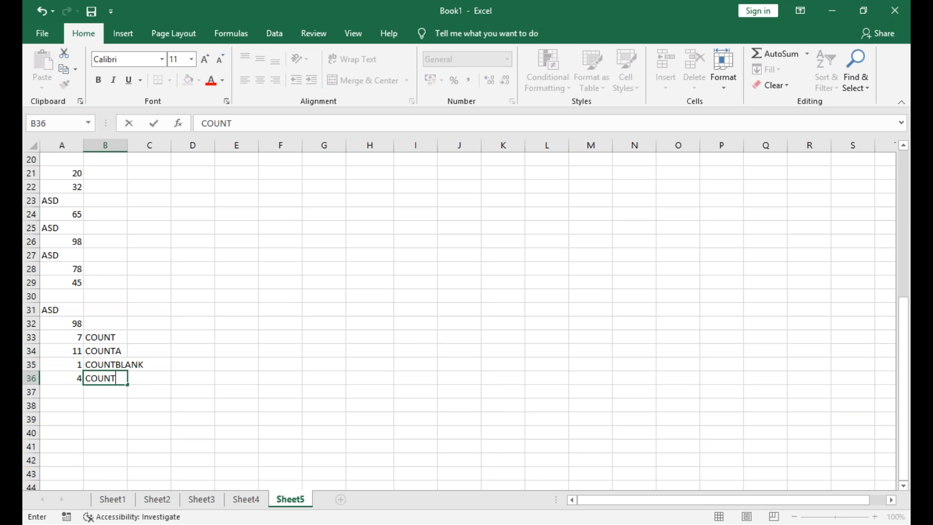
pyautogui.write('BLANK')
# Calculate the square root of 25 with =SQRT(25) in E29 and label it SQRT in F29
pyautogui.click(240, 281)
pyautogui.write('=SQRT')
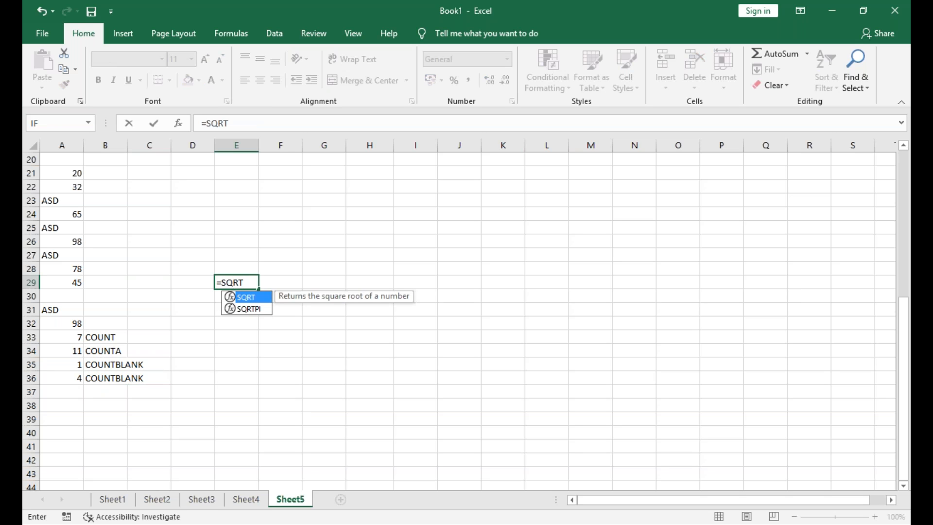
pyautogui.write('(25')
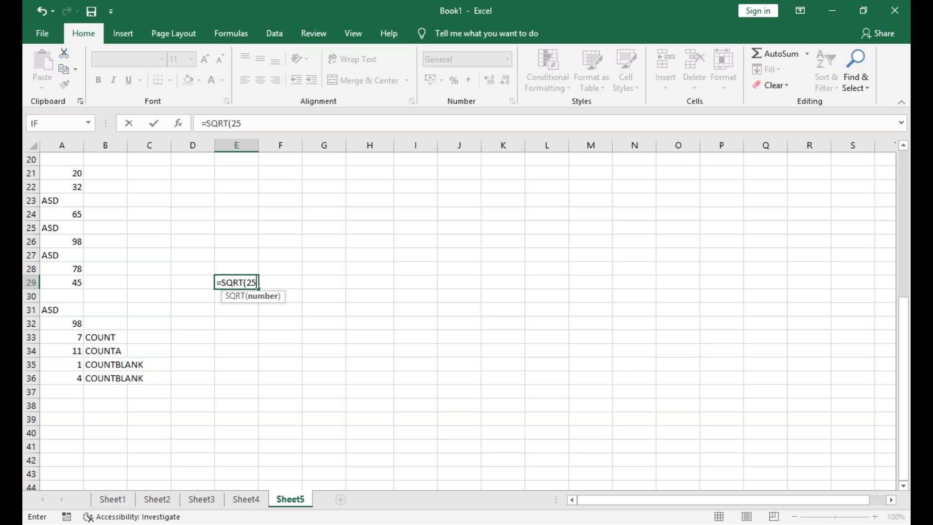
pyautogui.write(')')
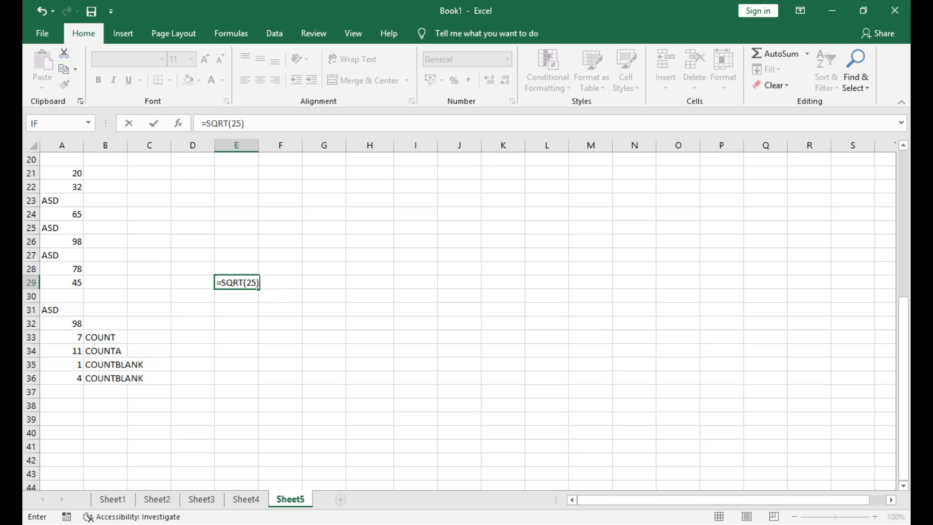
pyautogui.press('Return')
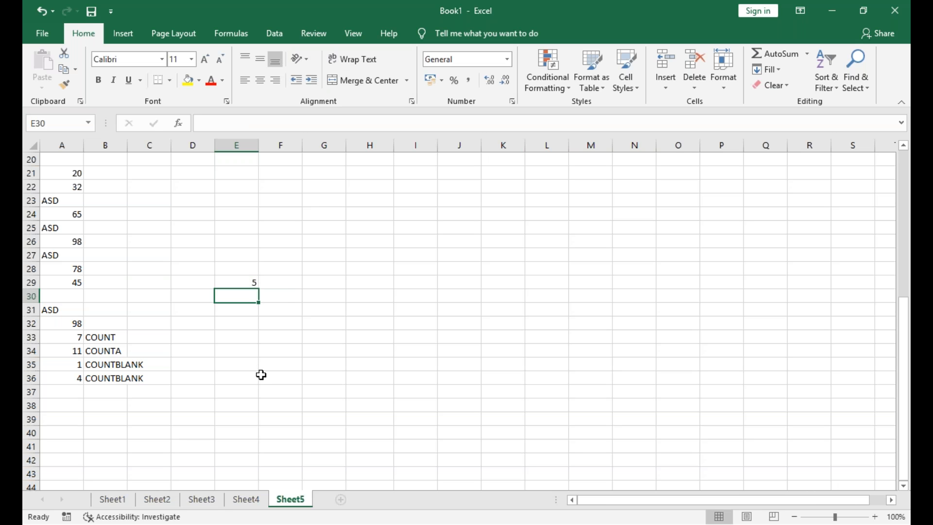
pyautogui.click(275, 285)
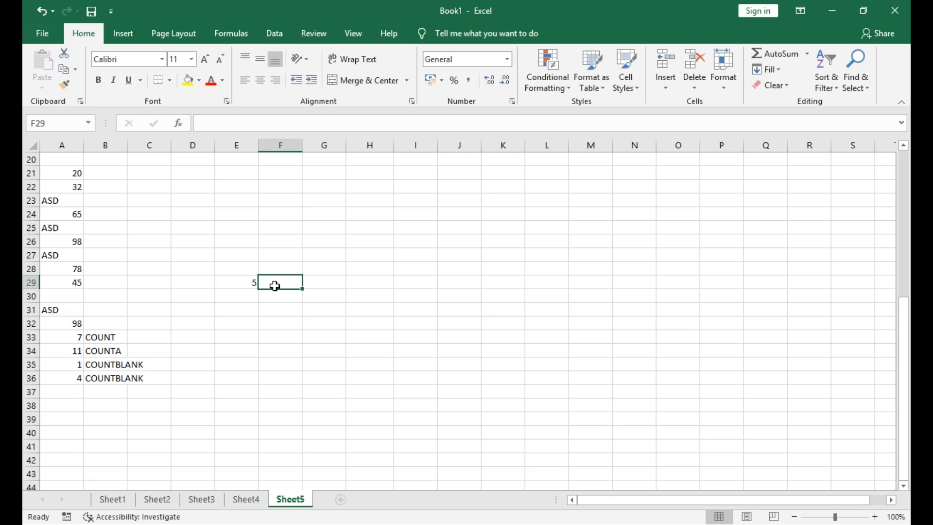
pyautogui.write('SQRT')
pyautogui.press('Return')
# Enter the label PI in F30 and return the value of pi with =PI() in E30
pyautogui.press('Left')
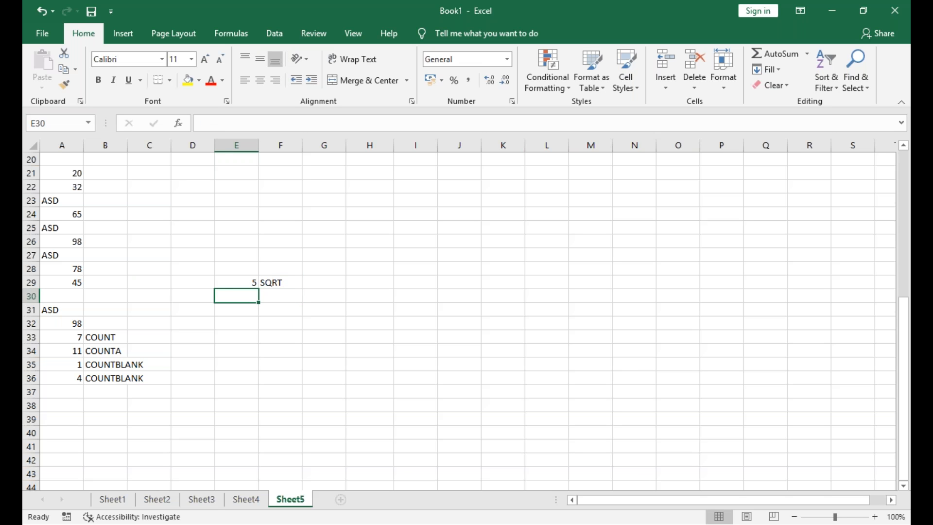
pyautogui.write('P')
pyautogui.press('BackSpace')
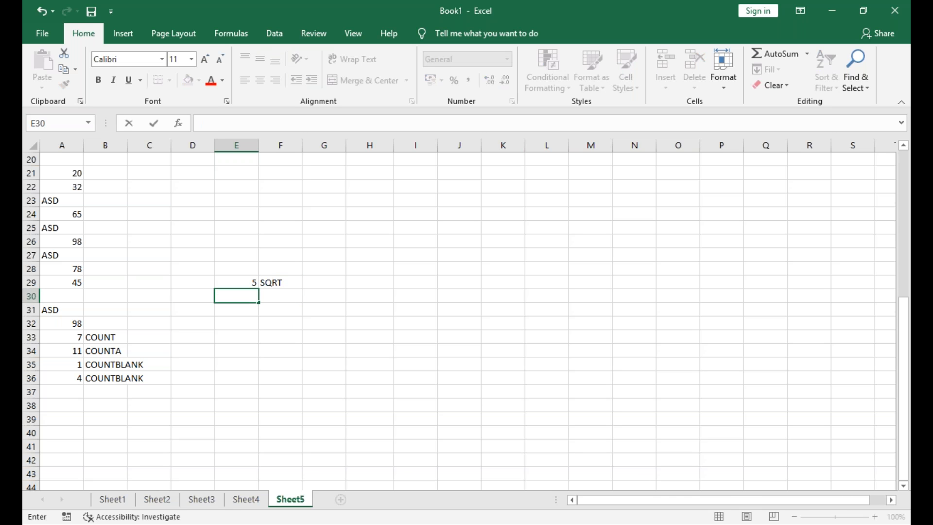
pyautogui.click(275, 297)
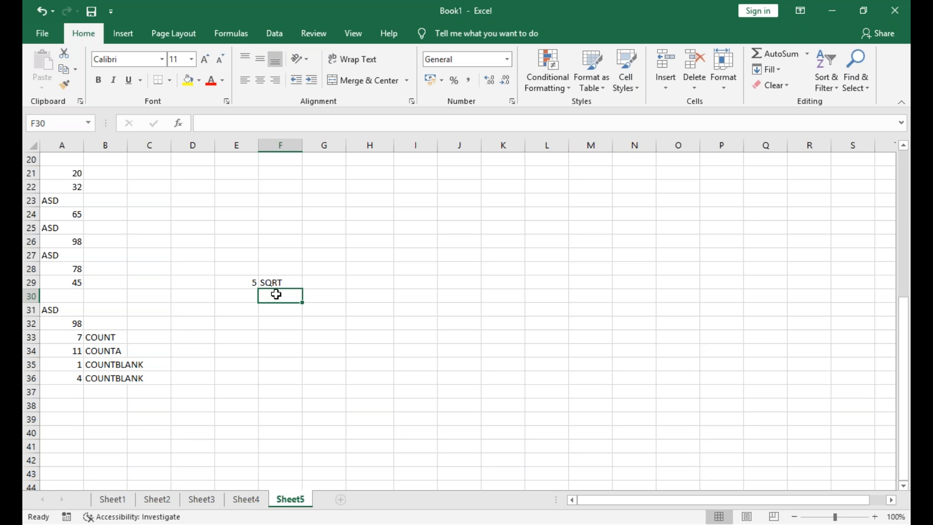
pyautogui.write('PI')
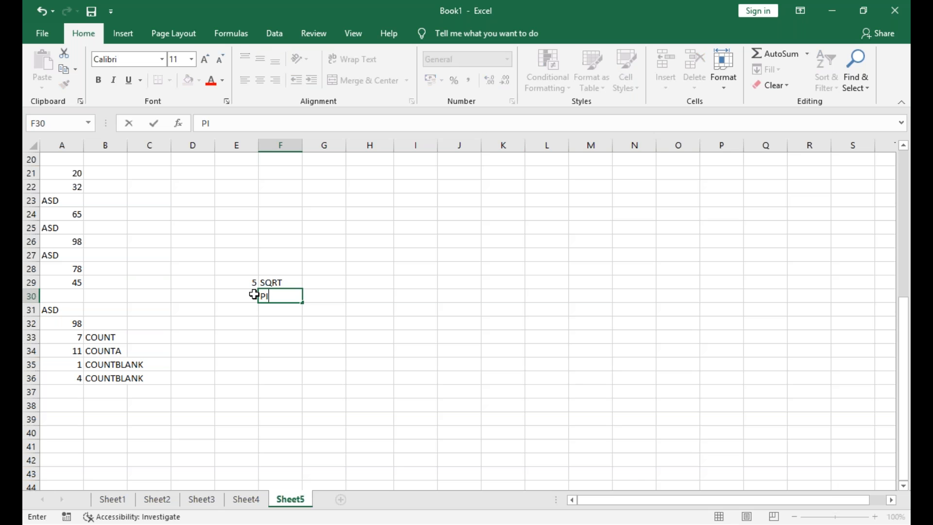
pyautogui.click(254, 295)
pyautogui.write('=')
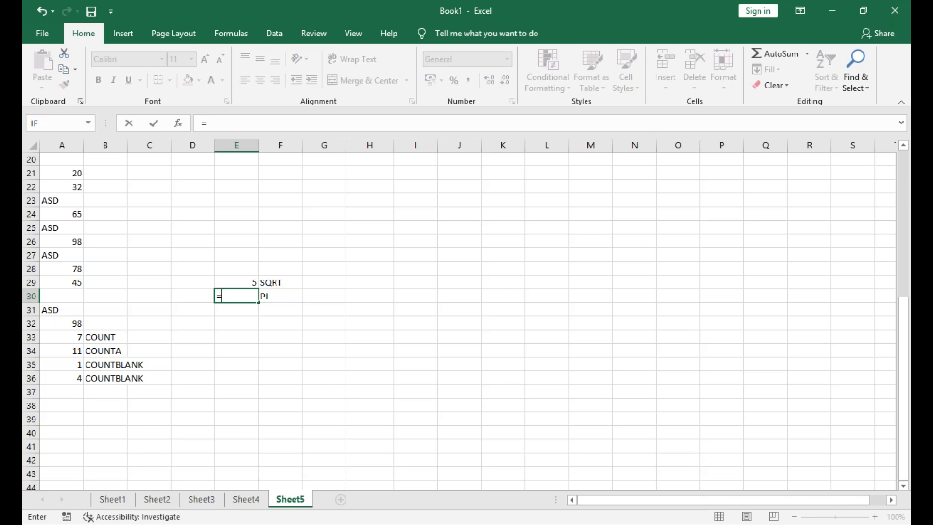
pyautogui.write('PI()')
pyautogui.press('Return')
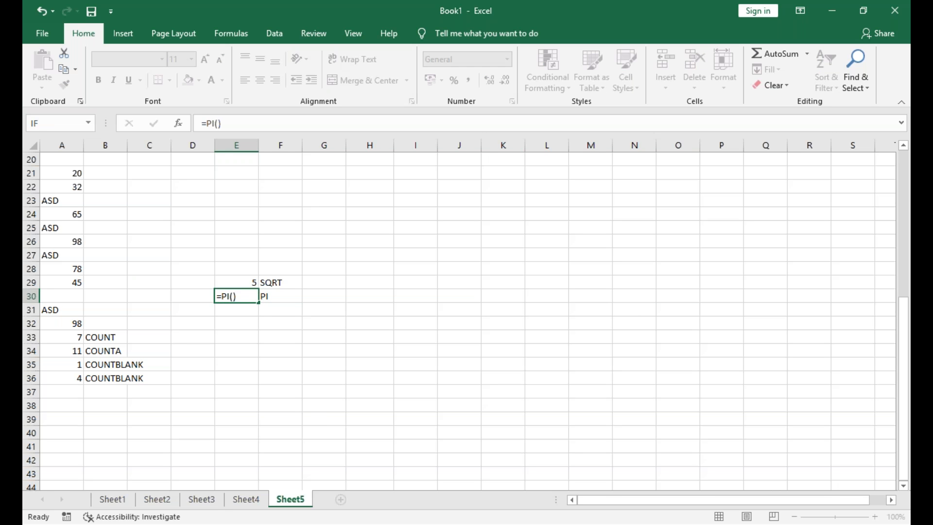
# Enter the label PI* in F31 and multiply pi by two with =PI()*2 in E31
pyautogui.click(268, 306)
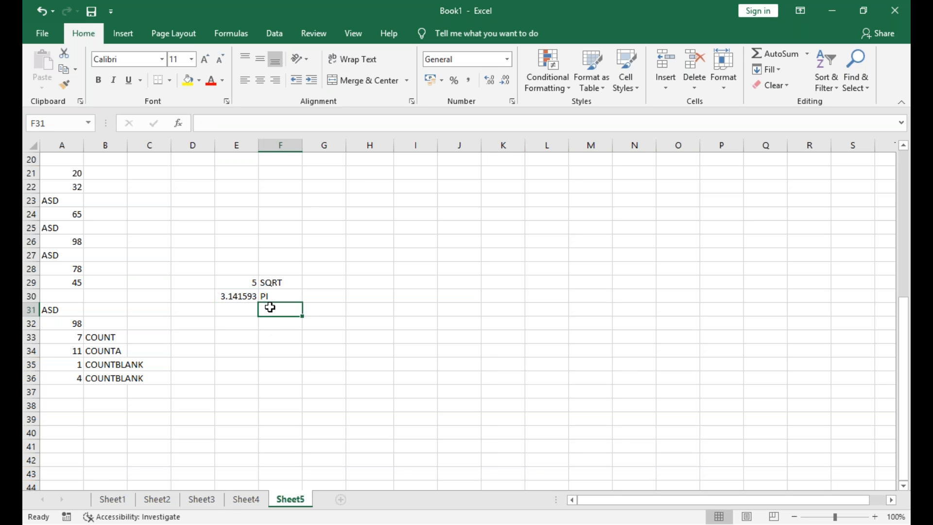
pyautogui.write('PI*')
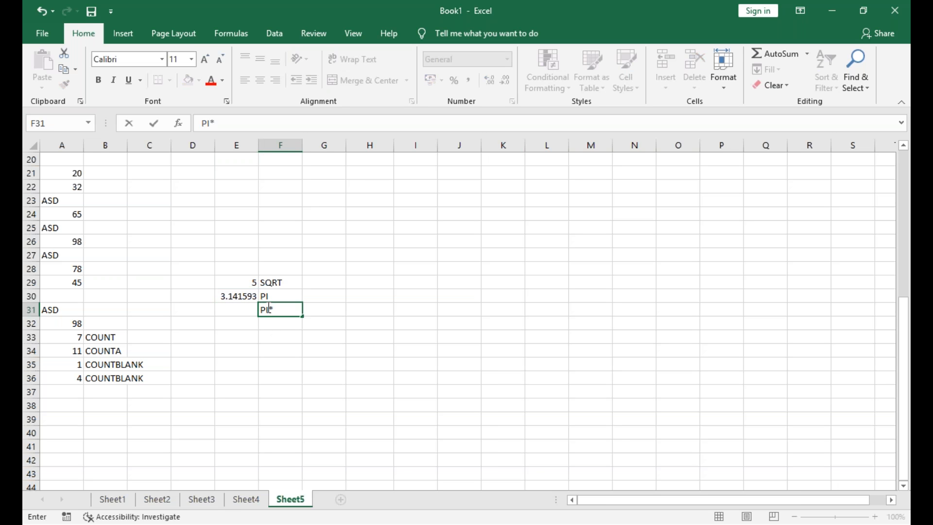
pyautogui.click(243, 305)
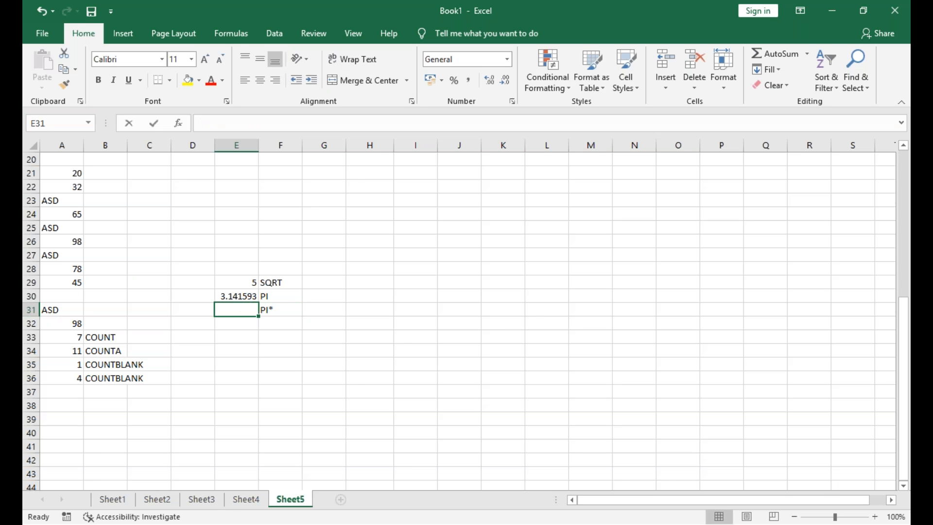
pyautogui.write('=PI()')
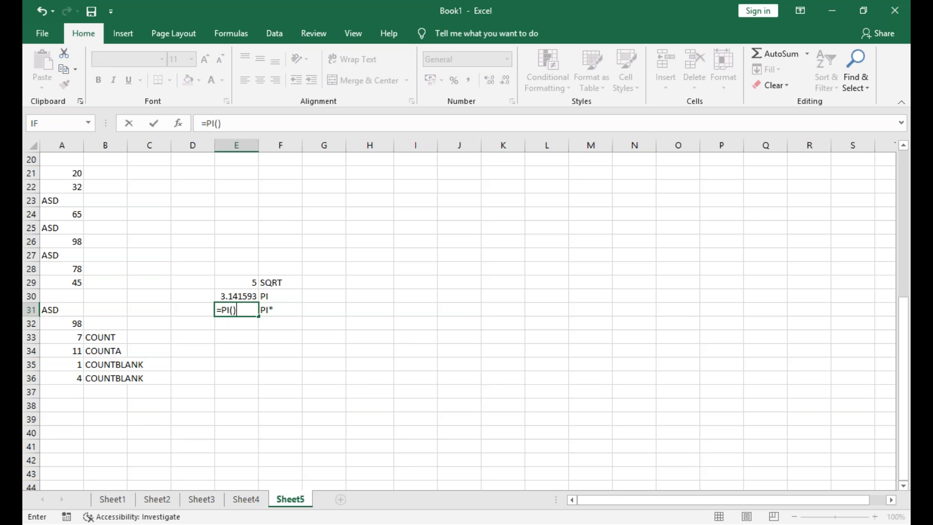
pyautogui.write('*2')
pyautogui.press('Return')
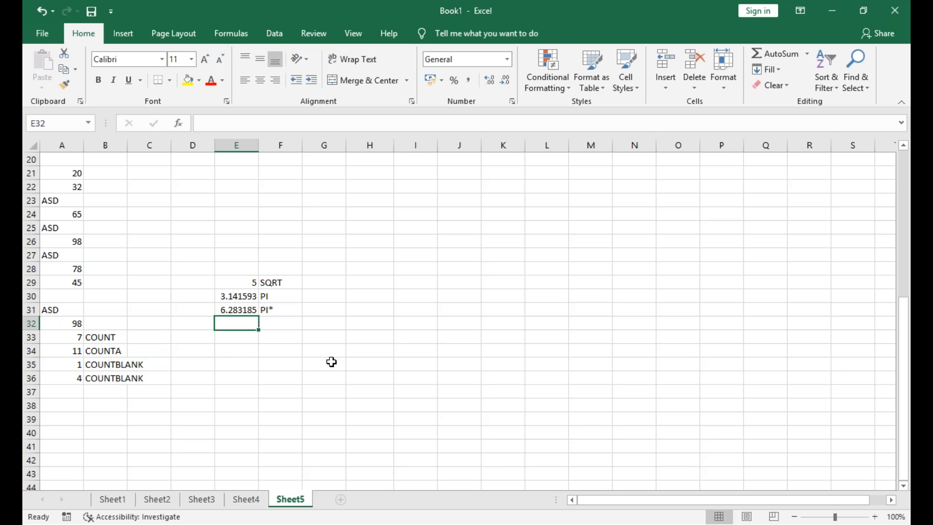
# Calculate the factorial of 5 with =FACT(5) in E32 and label it FACT in F32
pyautogui.write('=FACT(5)')
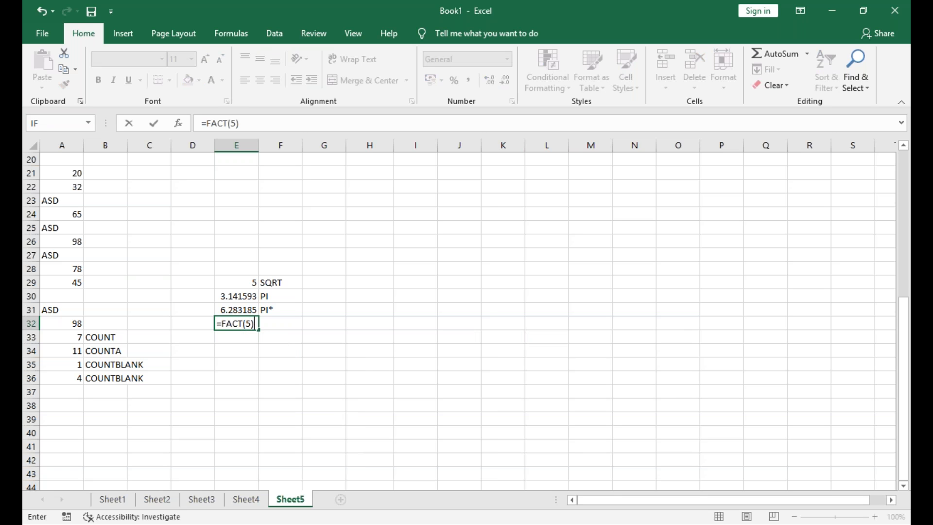
pyautogui.press('Return')
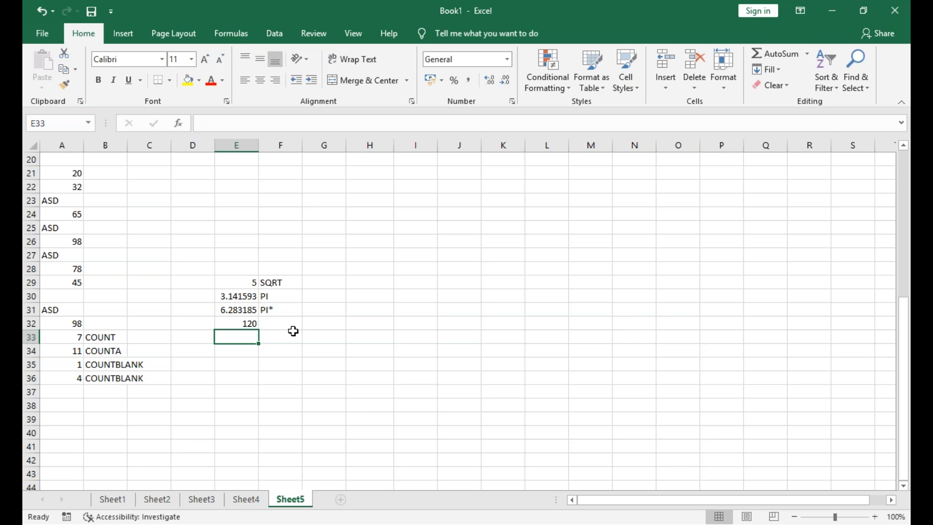
pyautogui.click(294, 331)
pyautogui.click(294, 323)
pyautogui.write('D')
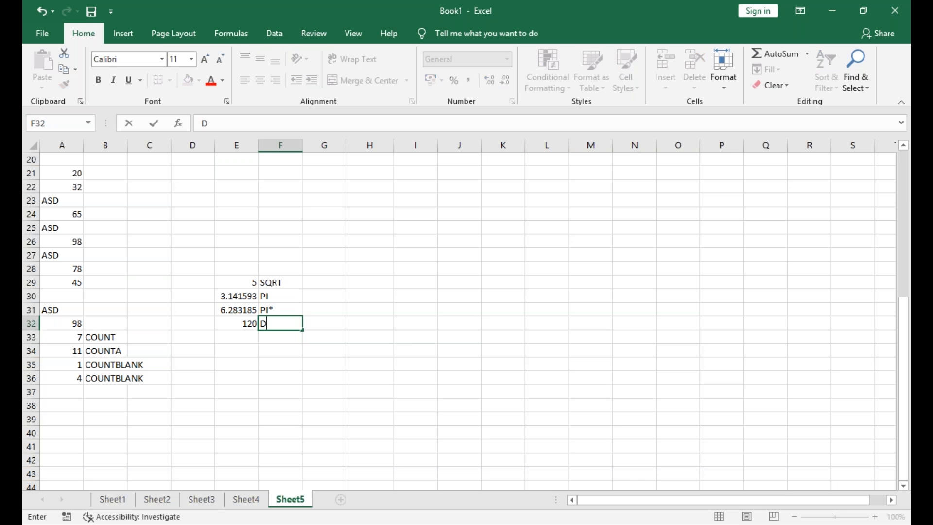
pyautogui.press('BackSpace')
pyautogui.write('FACT')
pyautogui.press('Return')
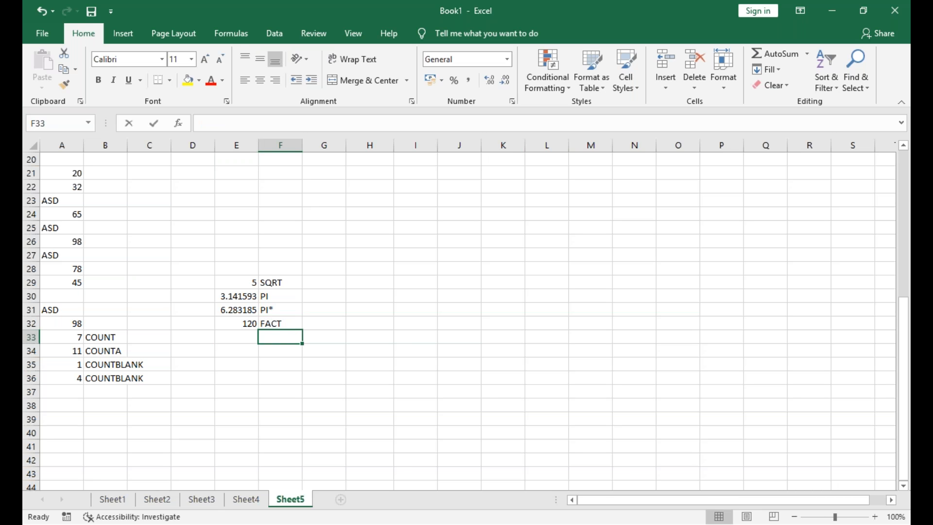
# Enter the label POWER in F33 and raise 3 to the power of 2 with =POWER(3,2) in E33
pyautogui.write('POWER')
pyautogui.press('Left')
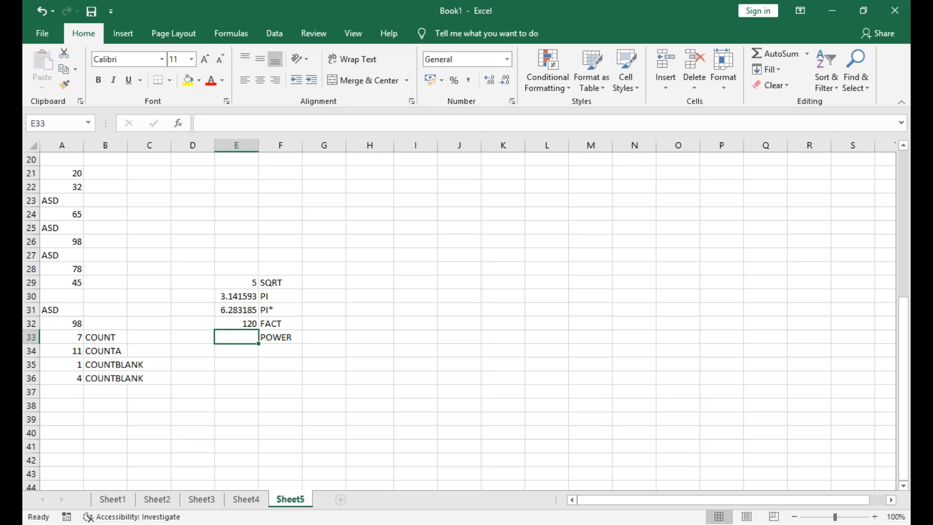
pyautogui.write('=POWER(')
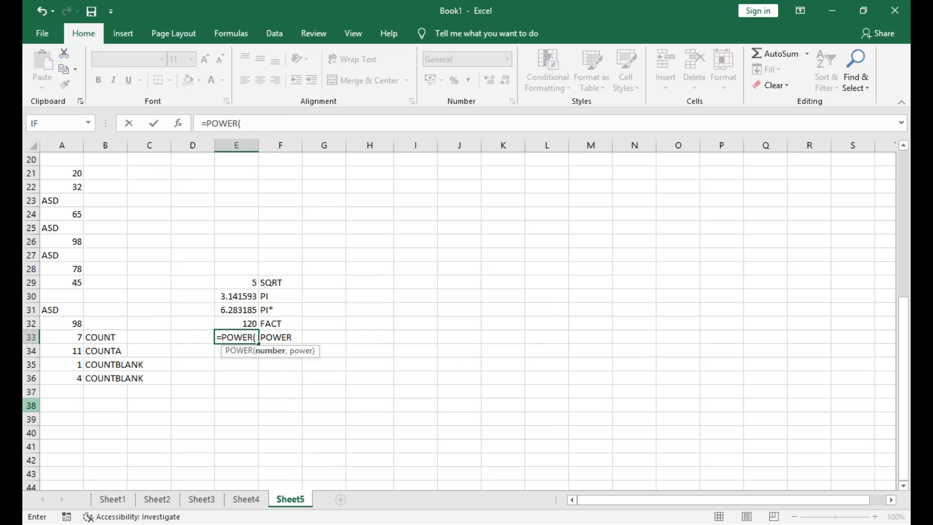
pyautogui.write('3,2')
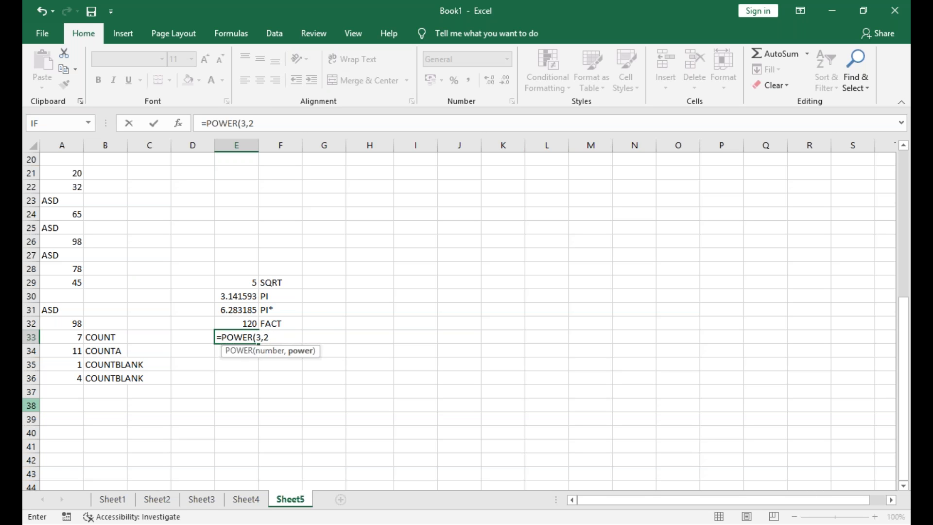
pyautogui.press('Return')
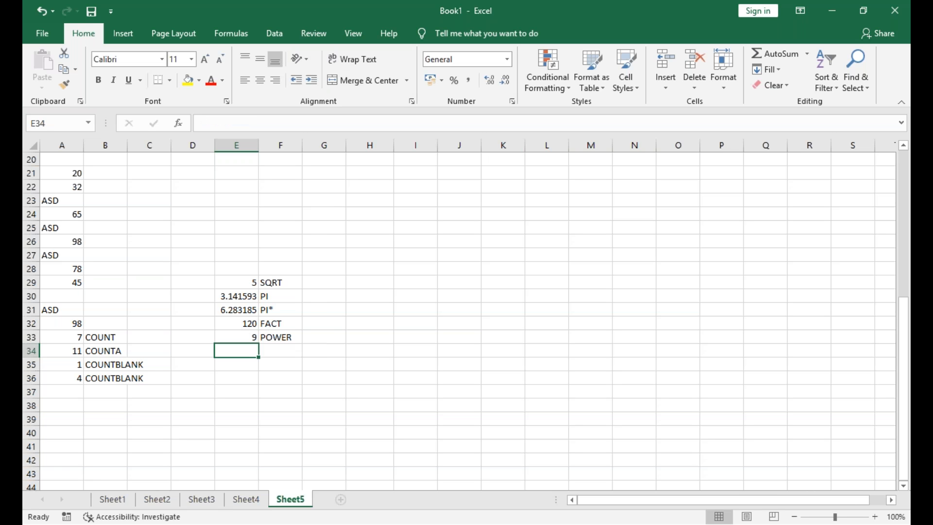
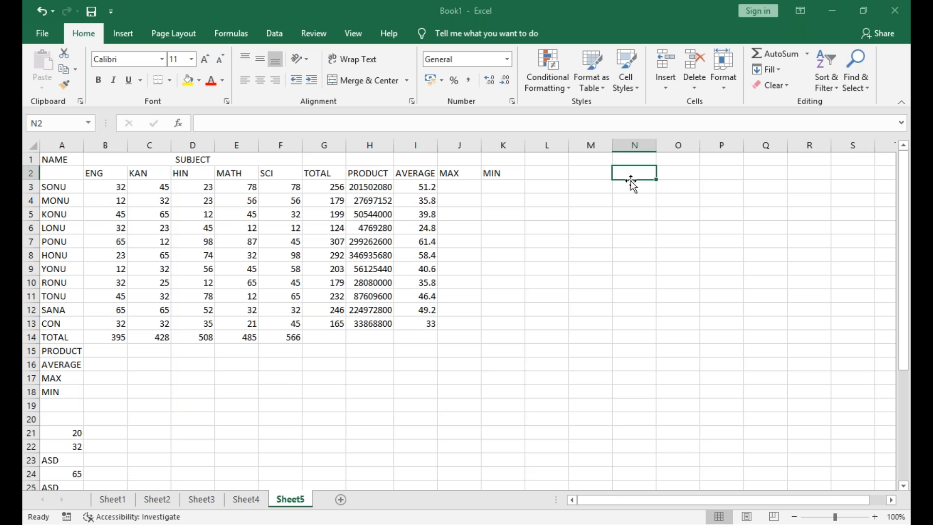
pyautogui.scroll(-1, 633, 185)
pyautogui.scroll(1, 633, 185)
pyautogui.hscroll(-1, 633, 185)
pyautogui.click(58, 408)
pyautogui.click(69, 428)
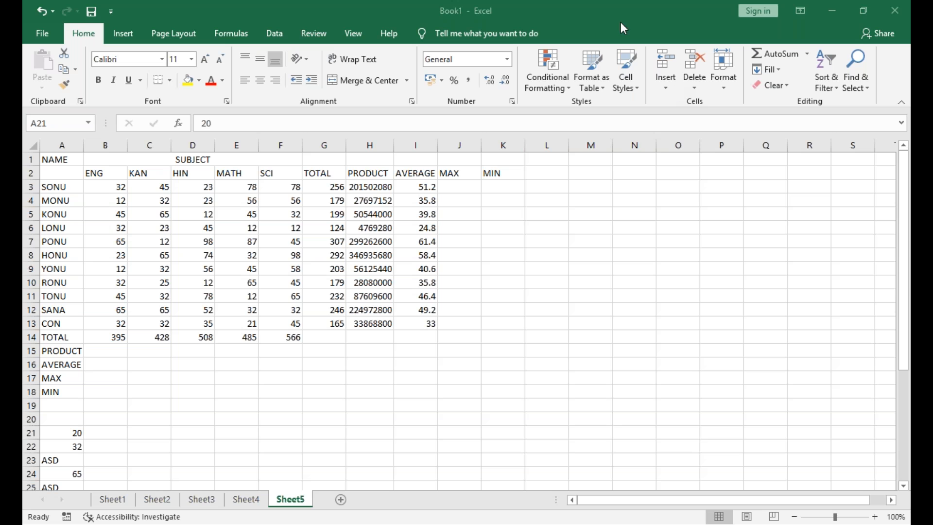
pyautogui.click(674, 27)
pyautogui.click(674, 26)
# Return the value of pi in H17 with =PI()
pyautogui.click(377, 387)
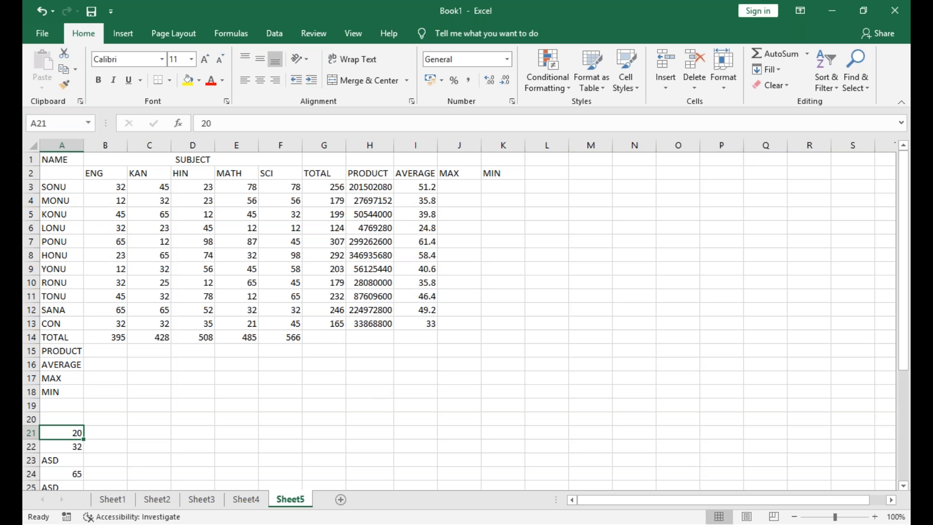
pyautogui.click(373, 379)
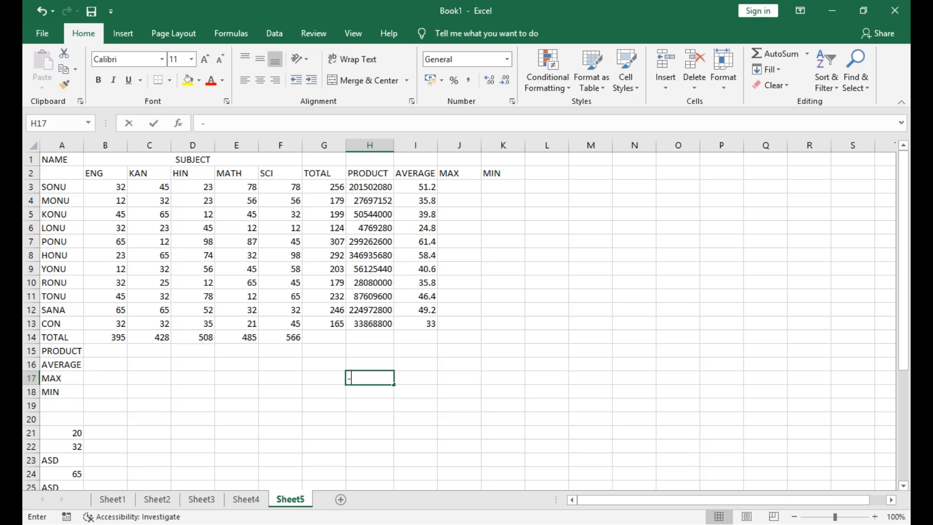
pyautogui.write('-PI')
pyautogui.press('BackSpace')
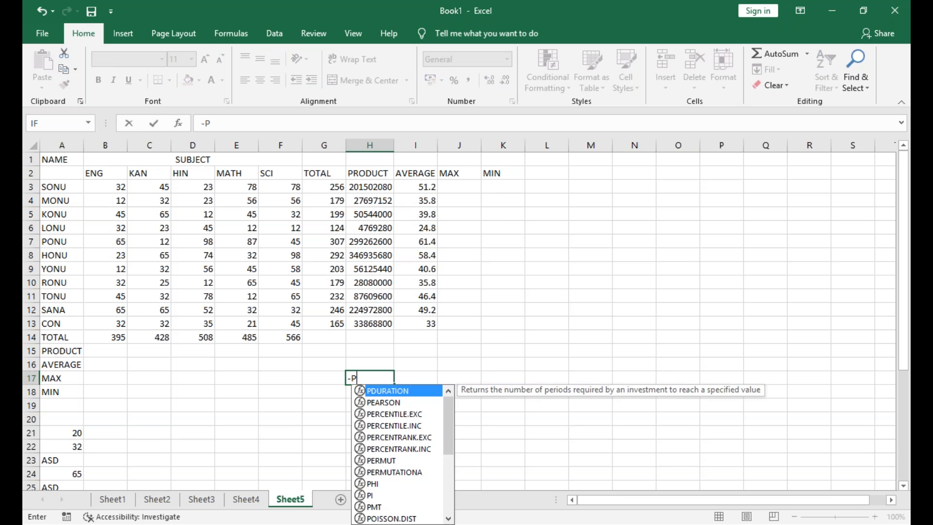
pyautogui.press('BackSpace')
pyautogui.press('BackSpace')
pyautogui.write('=P')
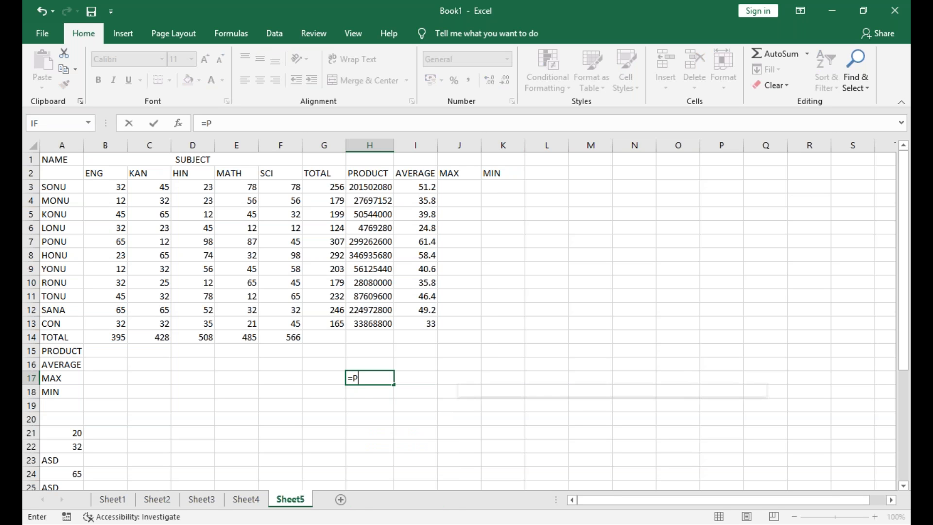
pyautogui.write('I()')
pyautogui.press('Return')
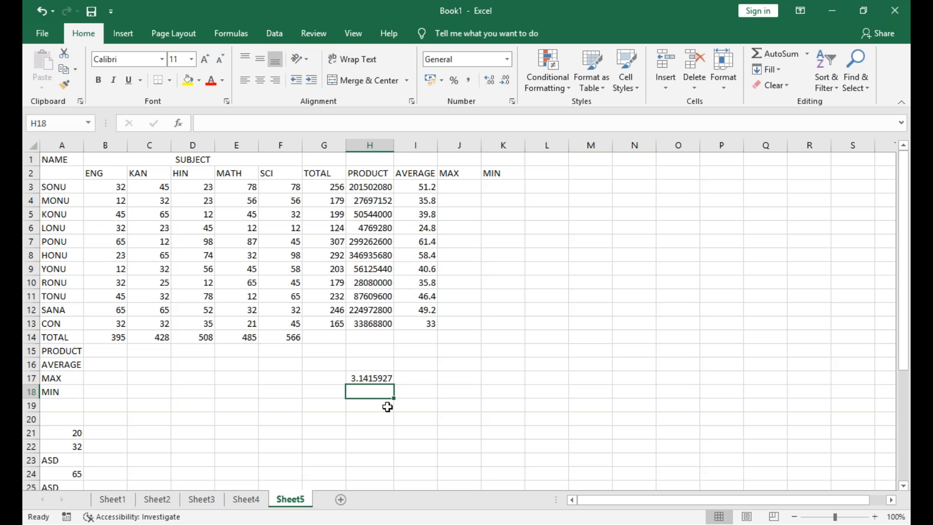
# Multiply pi by five in H18 with =PI()*5
pyautogui.write('=P')
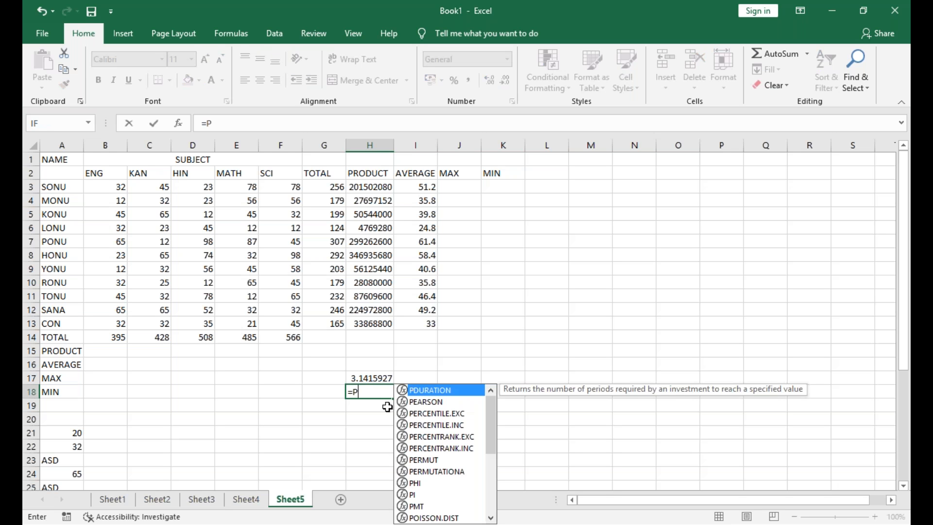
pyautogui.write('I()*')
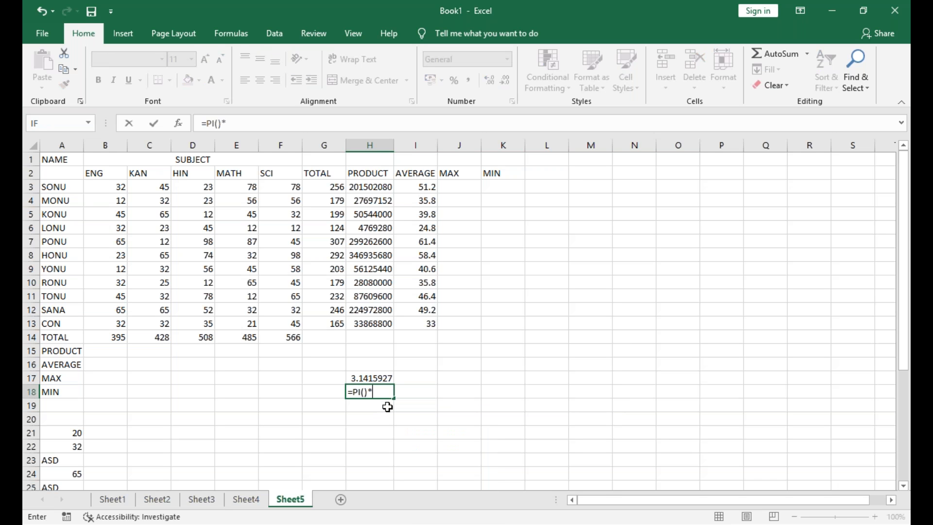
pyautogui.write('5')
pyautogui.press('Return')
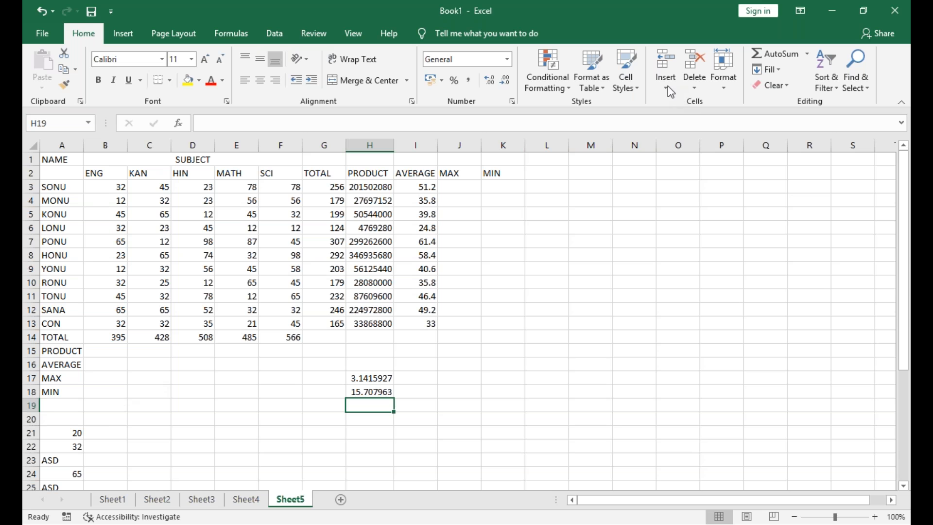
pyautogui.click(105, 405)
pyautogui.write('=COUNT')
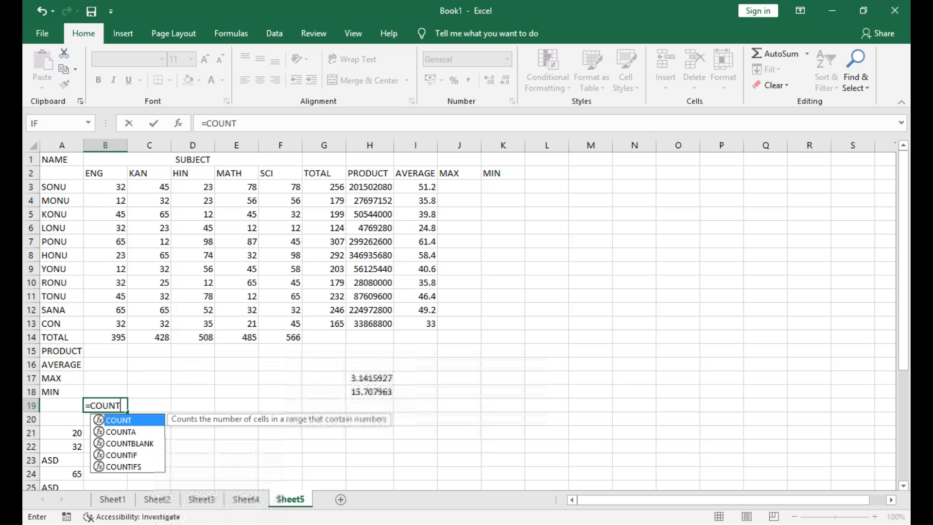
pyautogui.press('BackSpace')
pyautogui.press('BackSpace')
pyautogui.press('BackSpace')
pyautogui.press('BackSpace')
pyautogui.press('BackSpace')
pyautogui.press('BackSpace')
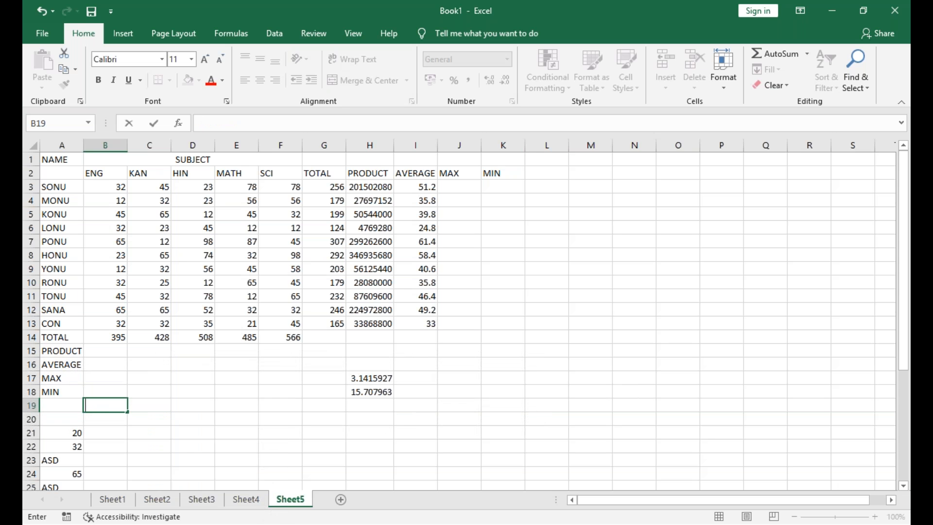
# Count the cells in A21:A32 that contain "ASD" with a COUNTIF formula in C29
pyautogui.scroll(-6, 85, 186)
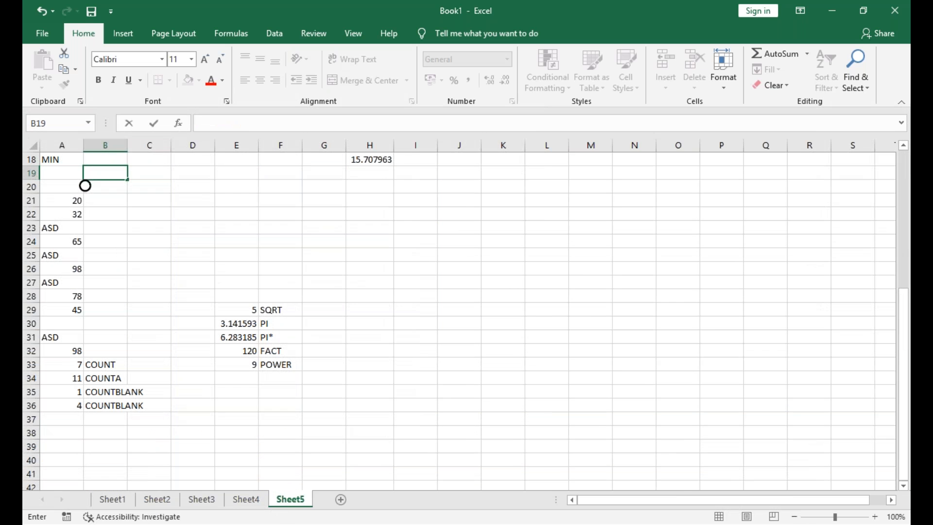
pyautogui.click(150, 309)
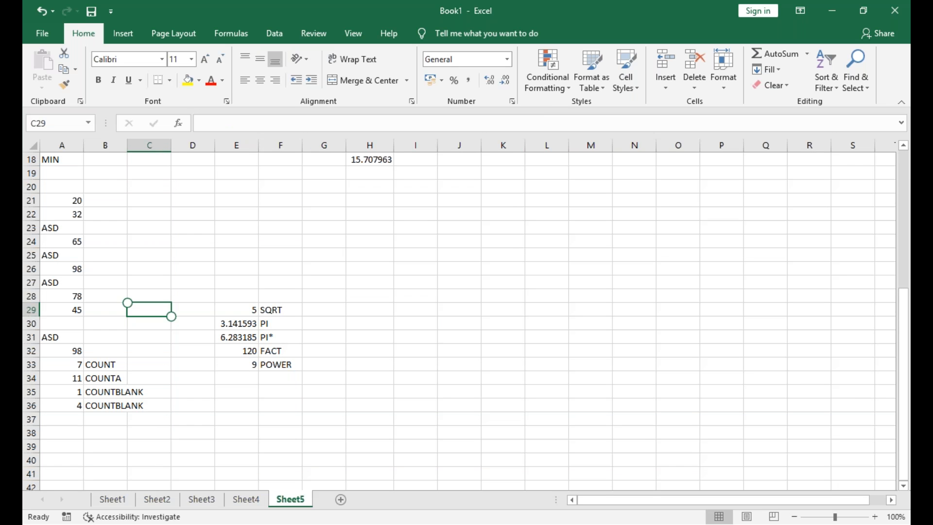
pyautogui.write('=')
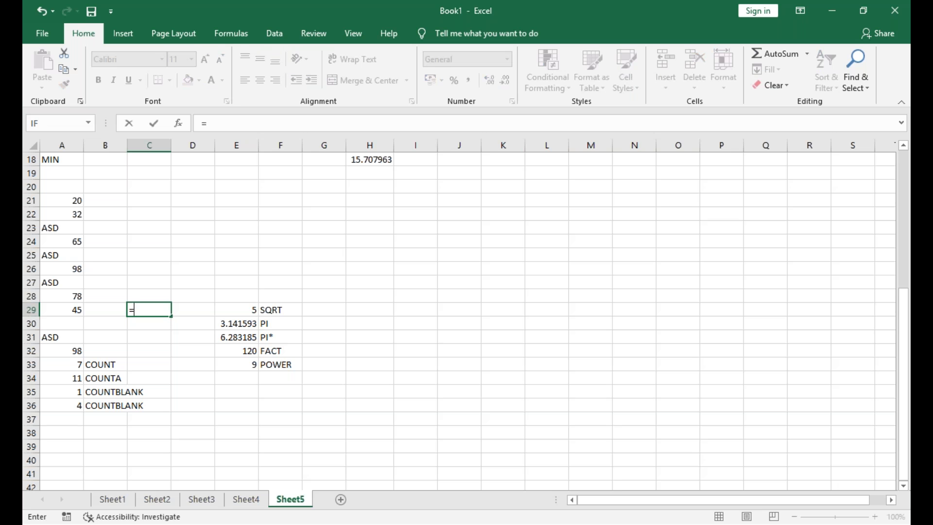
pyautogui.write('COUNT')
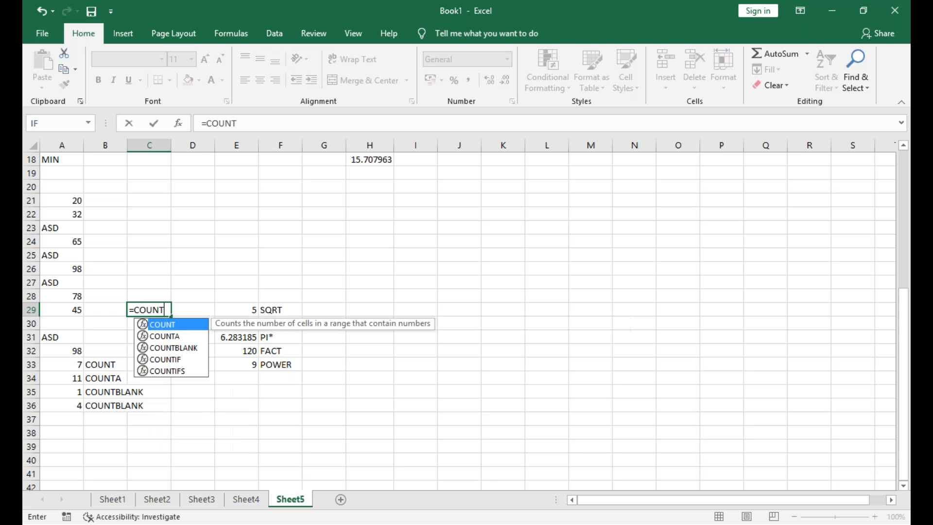
pyautogui.write('IF(')
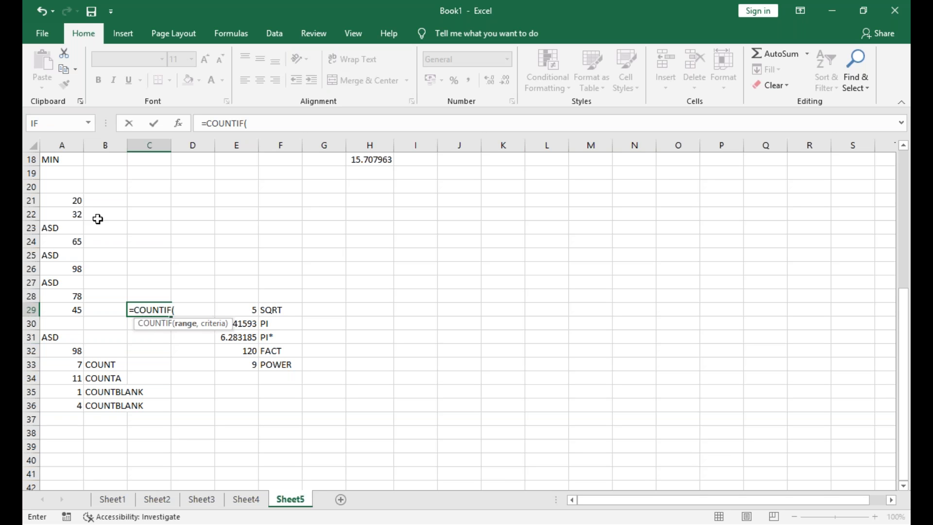
pyautogui.moveTo(79, 197); pyautogui.dragTo(79, 350)
pyautogui.write(',')
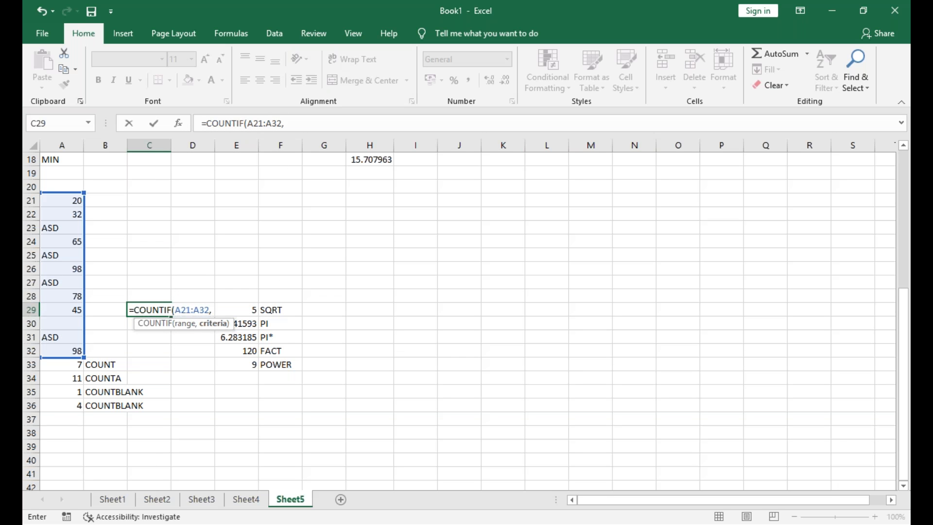
pyautogui.write('"ASD"')
pyautogui.press('Return')
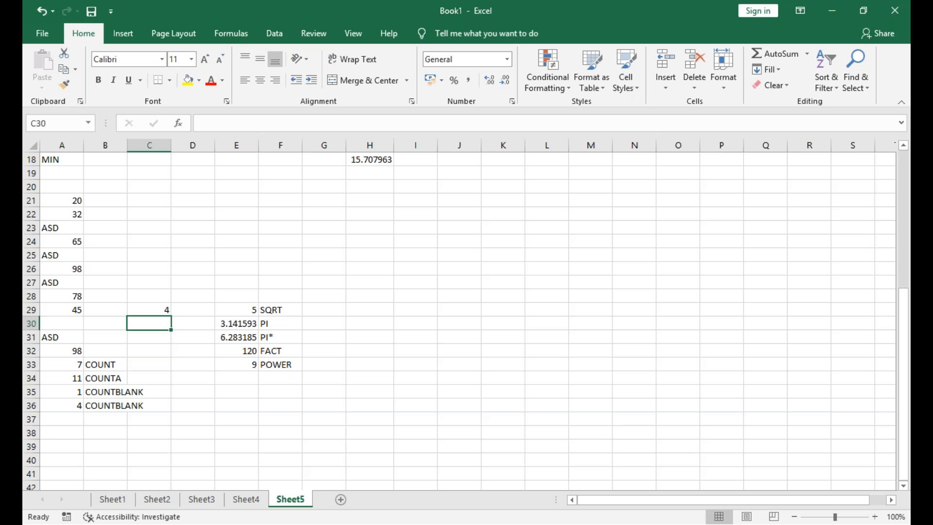
# Switch to the other marks workbook and examine the subject table and its summary rows on the 07-04-2022 sheet
pyautogui.hotkey('alt', 'Tab')
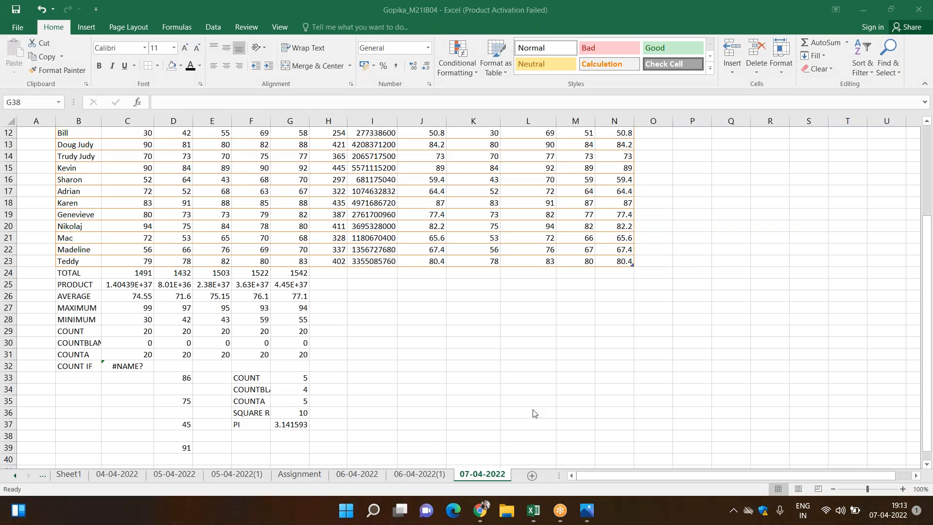
pyautogui.click(633, 381)
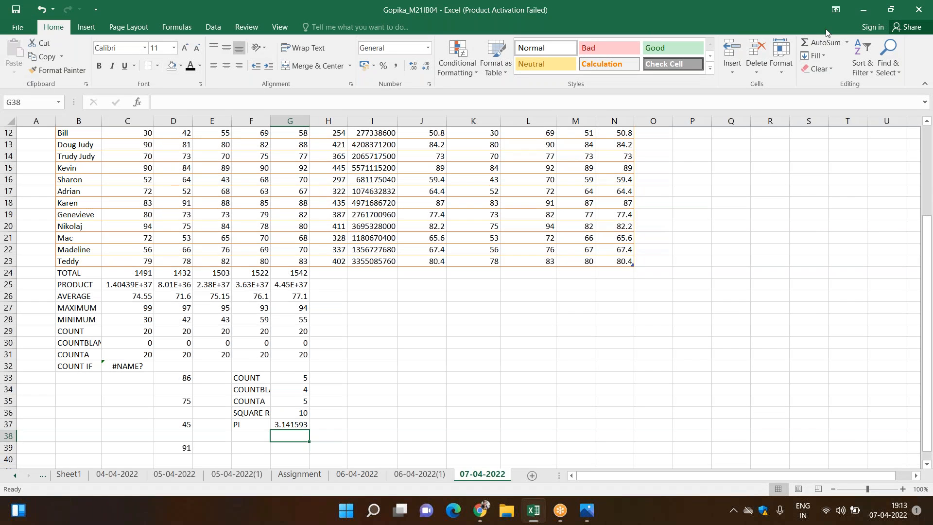
pyautogui.doubleClick(640, 10)
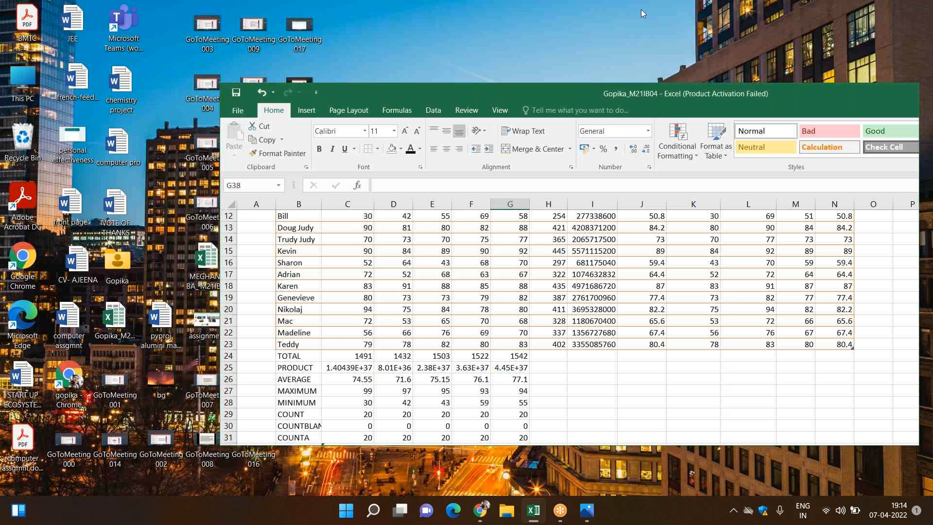
pyautogui.doubleClick(640, 95)
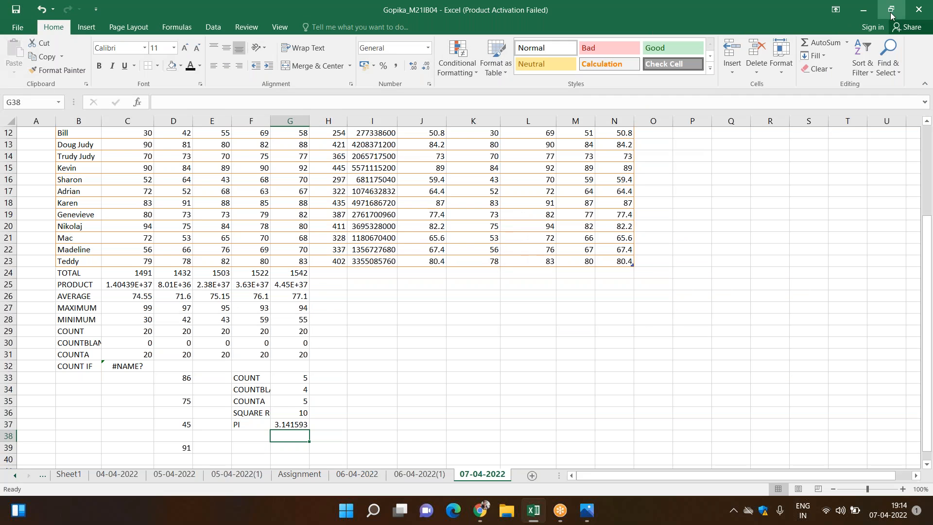
pyautogui.click(770, 93)
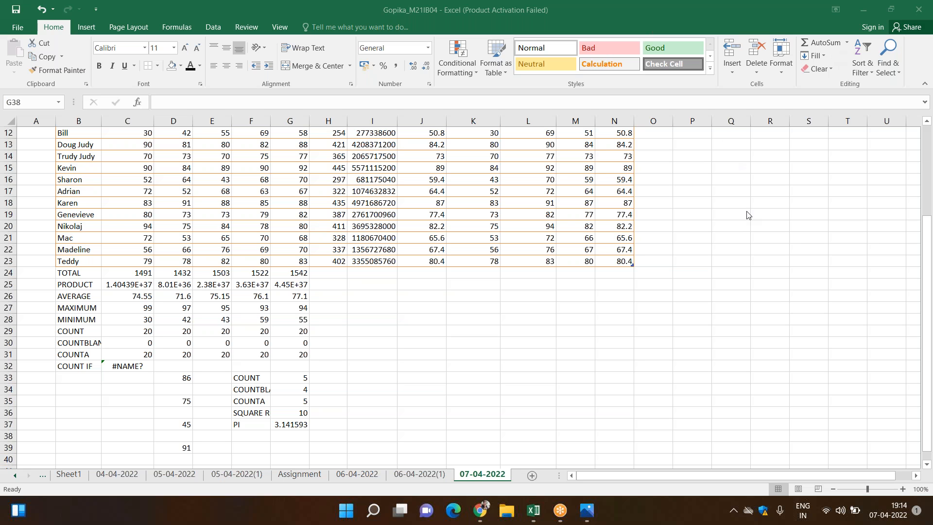
pyautogui.click(926, 251)
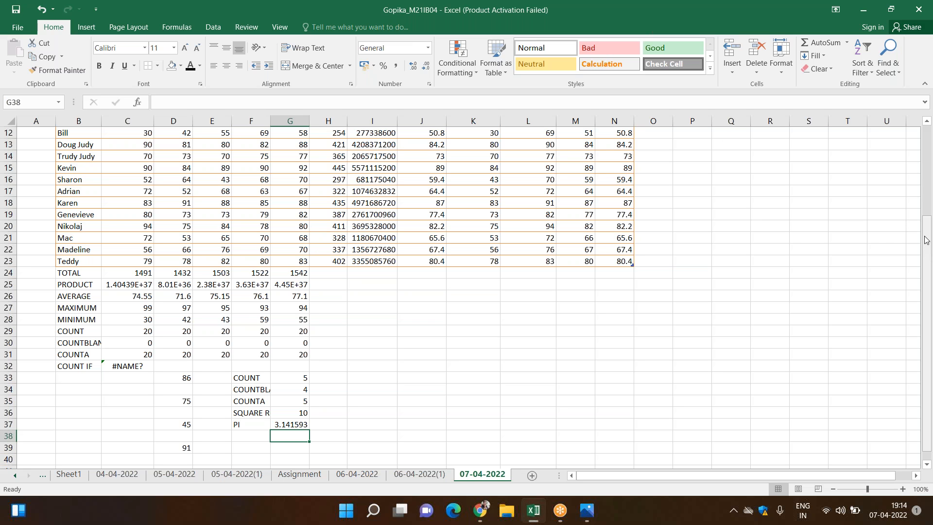
pyautogui.moveTo(926, 243); pyautogui.dragTo(927, 214)
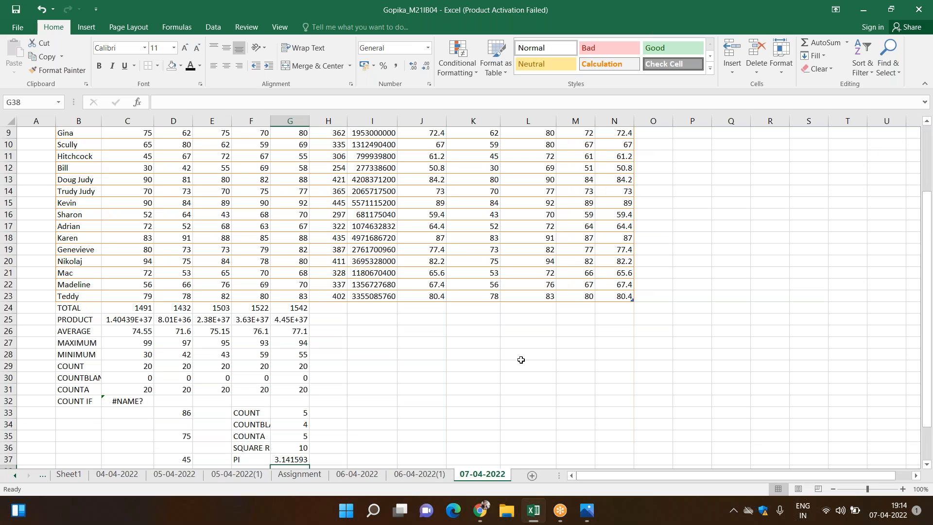
pyautogui.moveTo(929, 235); pyautogui.dragTo(925, 303)
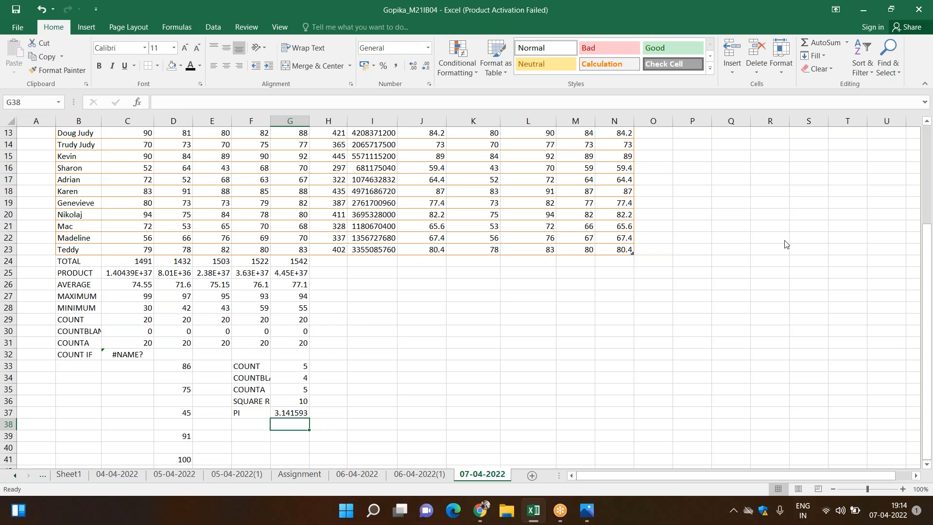
pyautogui.moveTo(929, 267); pyautogui.dragTo(923, 164)
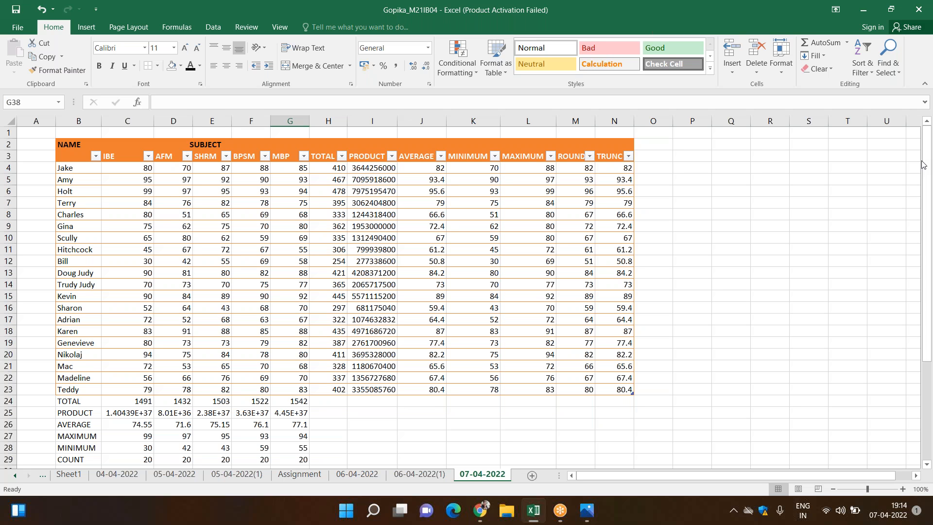
pyautogui.moveTo(922, 164); pyautogui.dragTo(926, 210)
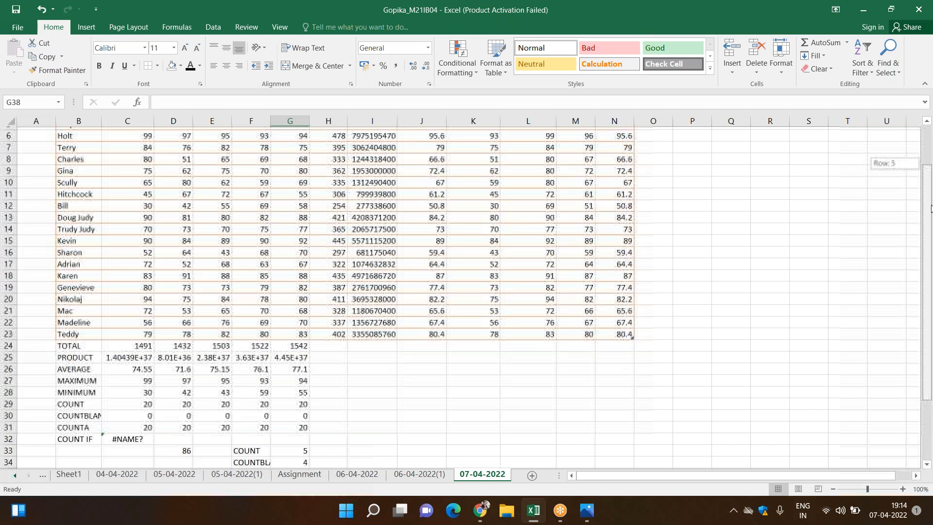
# Correct the COUNT IF formula in C32 to =COUNTIF(Table2[IBE],90), counting the IBE marks equal to 90
pyautogui.doubleClick(145, 438)
pyautogui.press('BackSpace')
pyautogui.press('BackSpace')
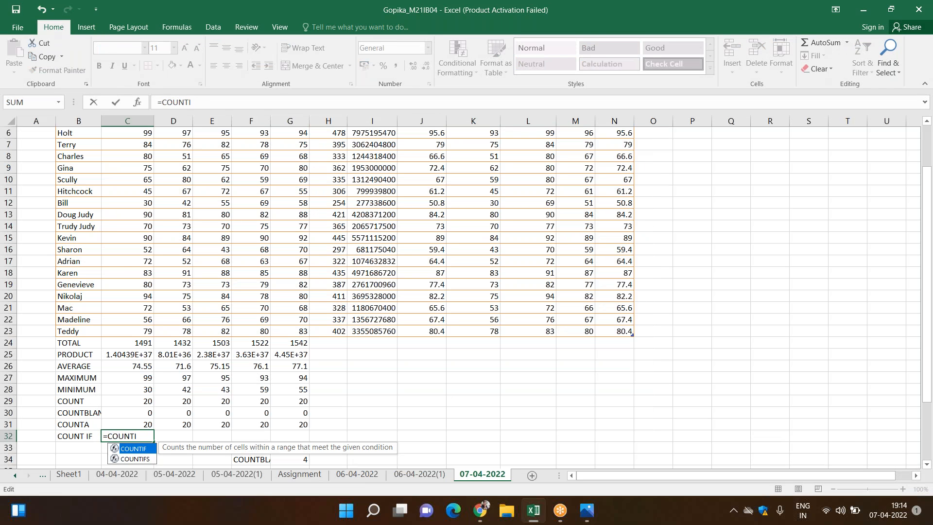
pyautogui.press('Tab')
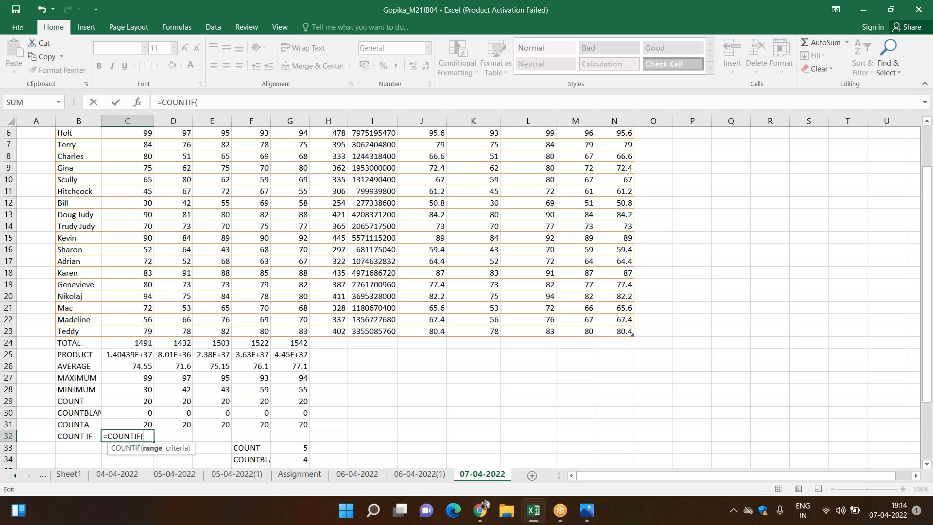
pyautogui.press('BackSpace')
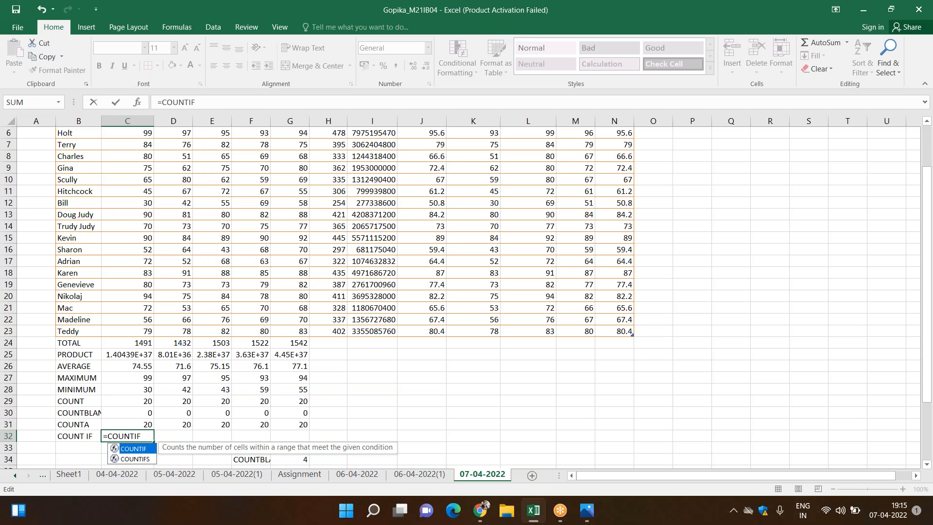
pyautogui.write('(')
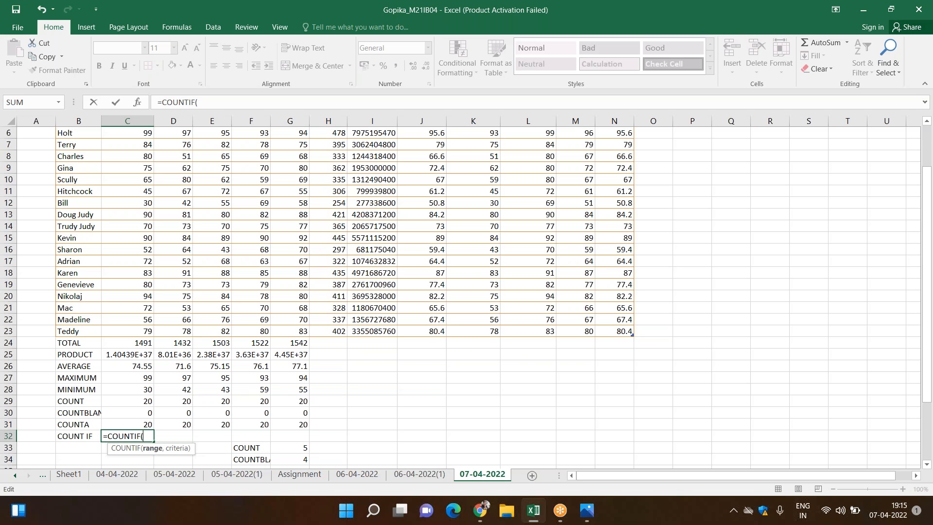
pyautogui.moveTo(930, 233); pyautogui.dragTo(929, 193)
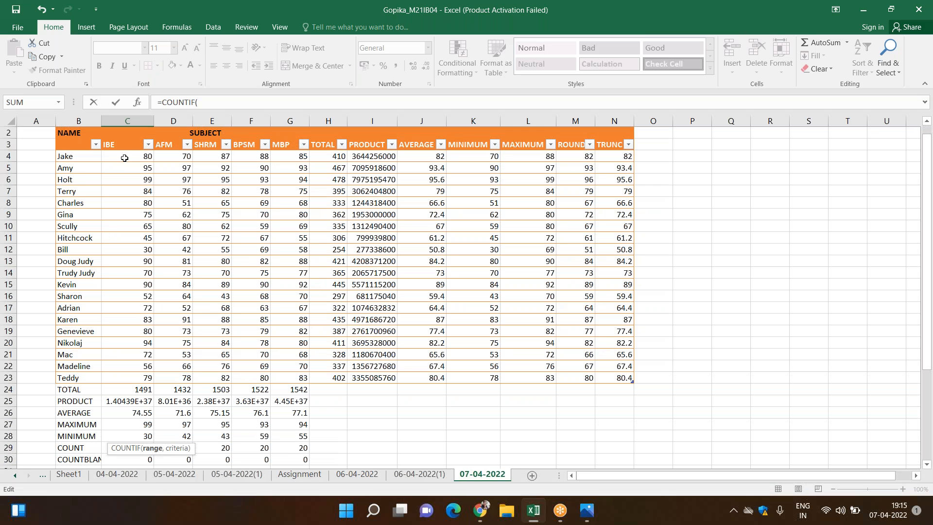
pyautogui.click(124, 156)
pyautogui.moveTo(124, 156); pyautogui.dragTo(117, 374)
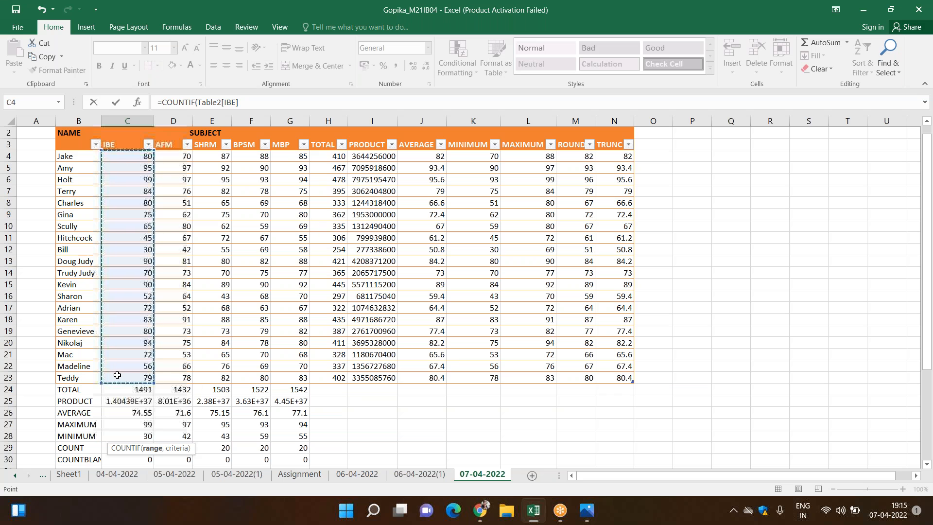
pyautogui.write(',')
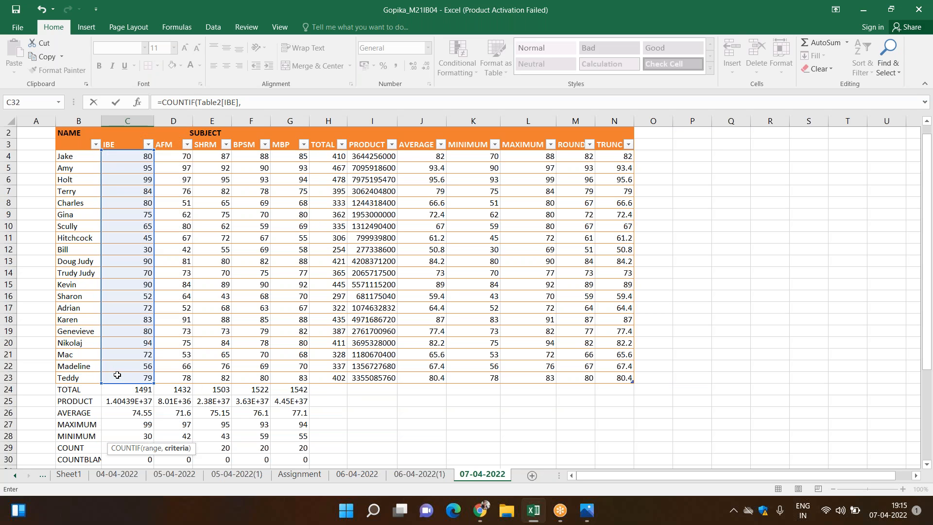
pyautogui.moveTo(929, 209); pyautogui.dragTo(928, 275)
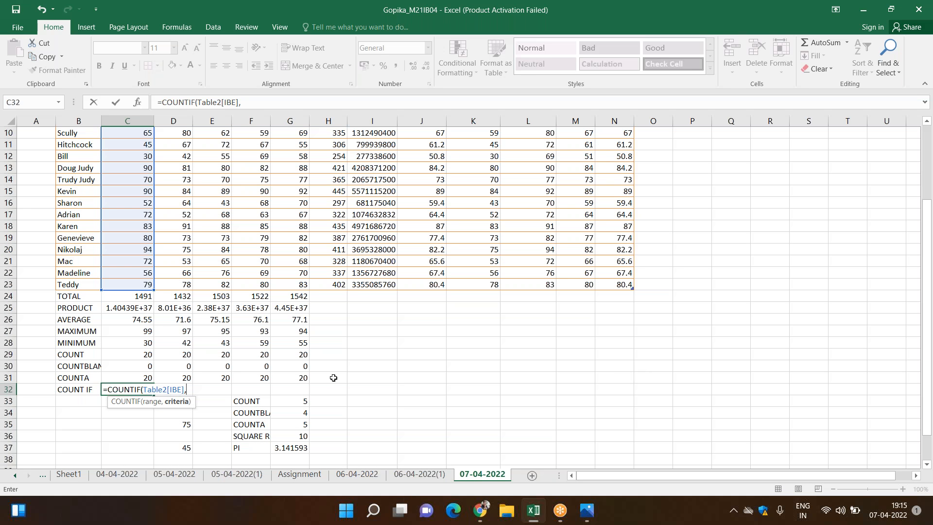
pyautogui.write('90')
pyautogui.press('Return')
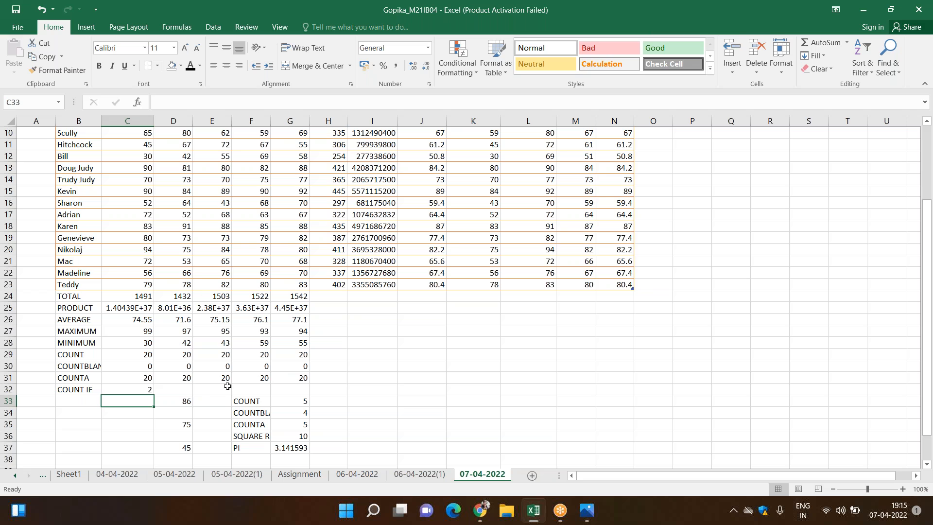
# Fill the COUNTIF formula from C32 across to G32 for the remaining subjects
pyautogui.press('Up')
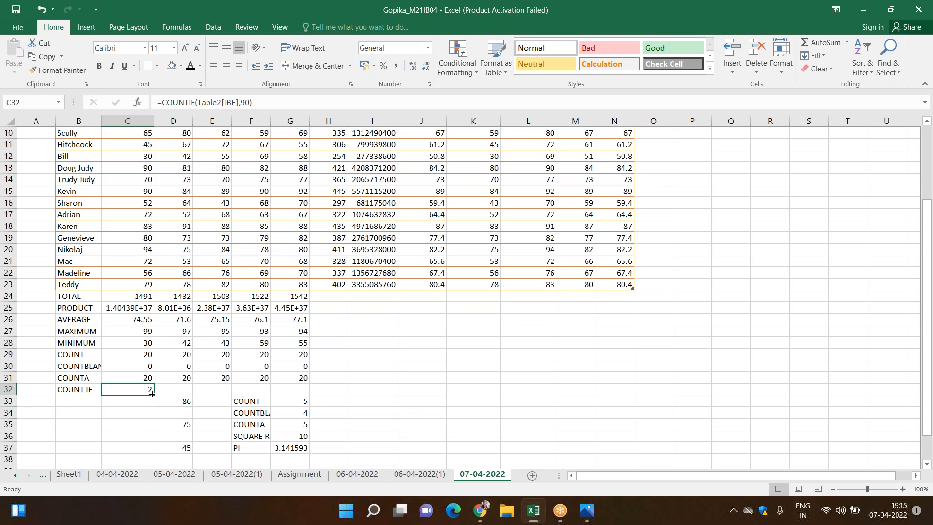
pyautogui.moveTo(154, 394); pyautogui.dragTo(302, 389)
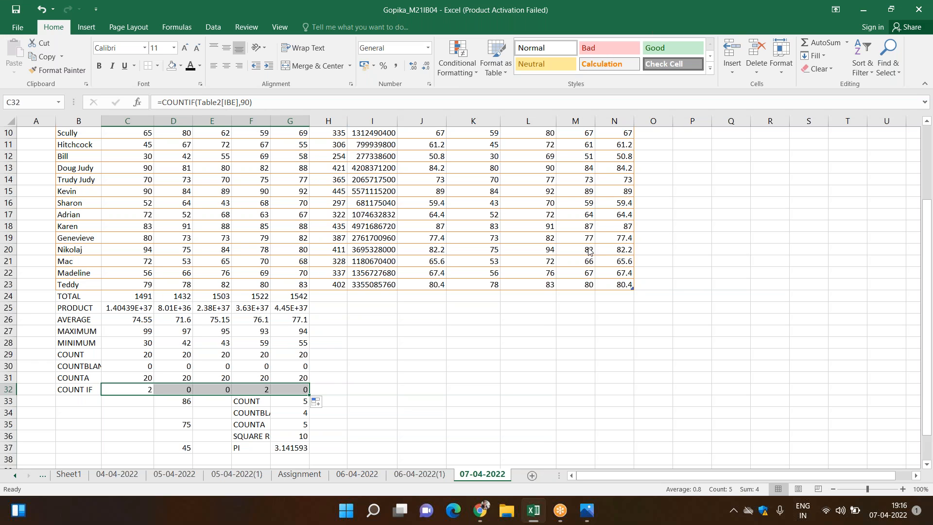
pyautogui.hotkey('alt', 'Tab')
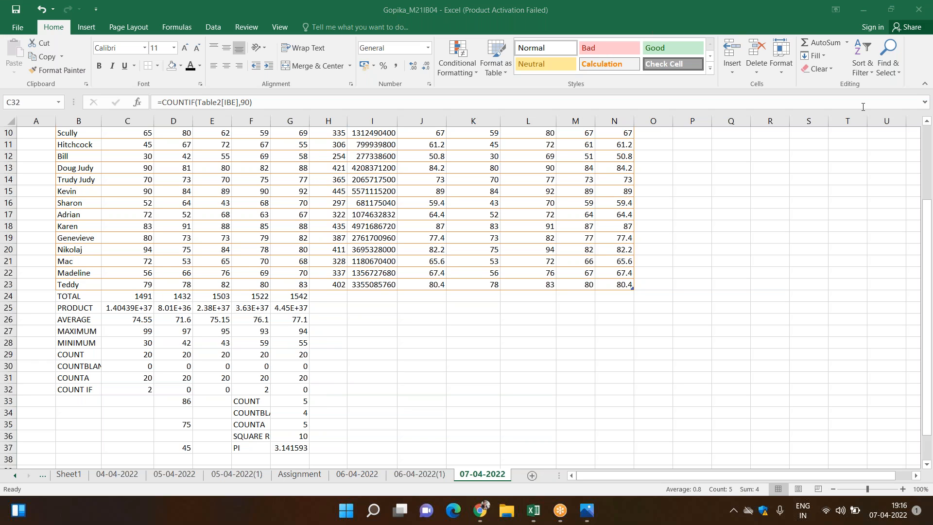
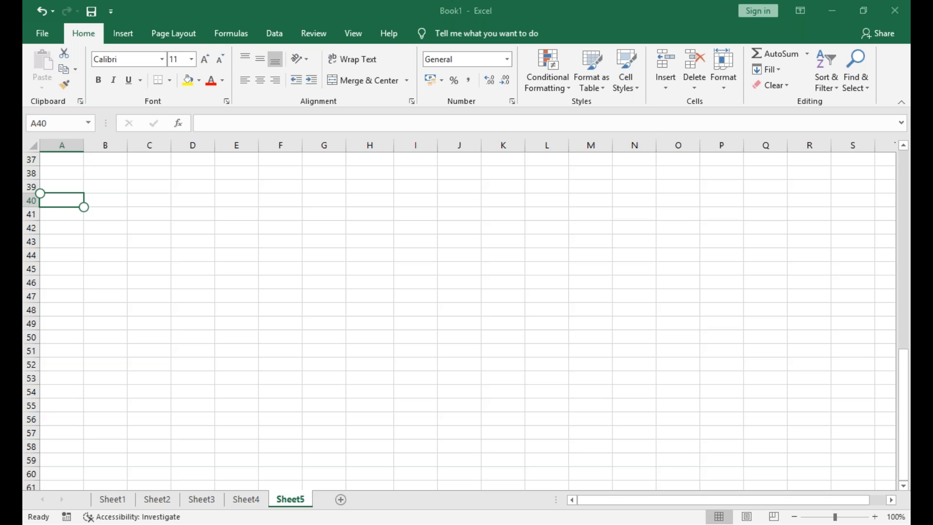
# Enter the text COMPUTER in cell A40 of Sheet5 and autofit column A to it
pyautogui.write('C')
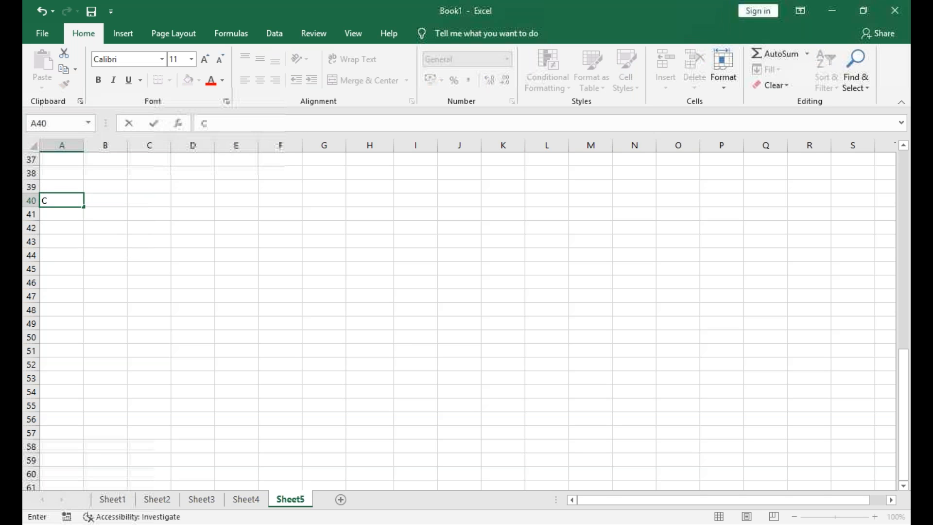
pyautogui.write('OMPUTER')
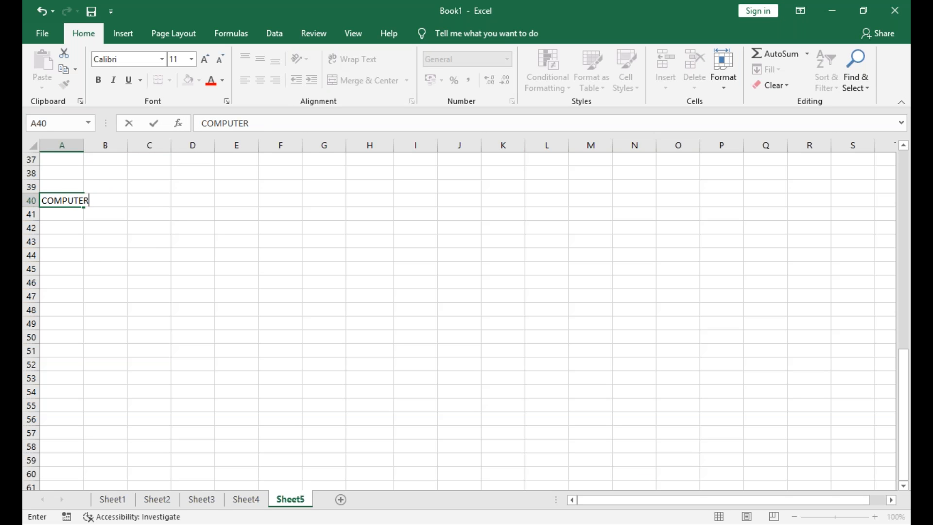
pyautogui.press('Return')
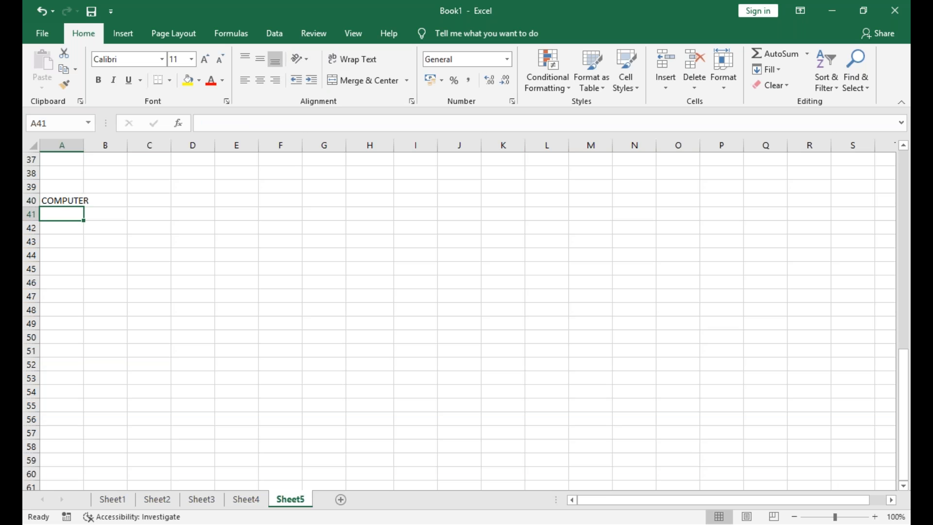
pyautogui.press('Up')
pyautogui.press('Right')
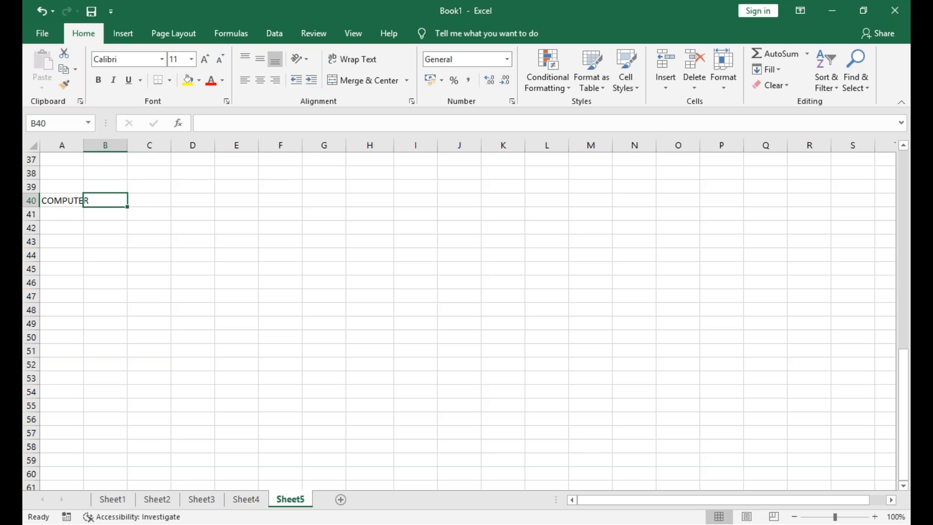
pyautogui.doubleClick(84, 147)
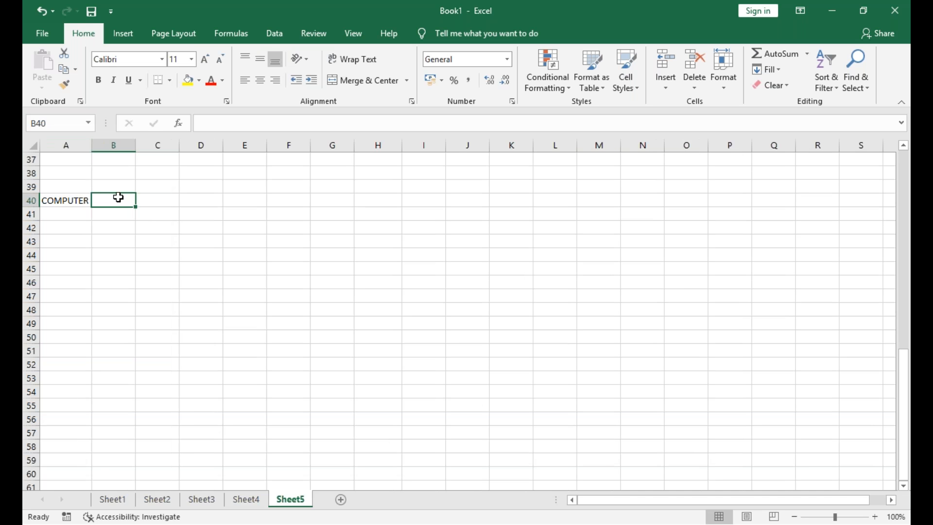
# Convert the A40 text to lowercase in B40 with the formula =LOWER(A40)
pyautogui.write('=LOWER(')
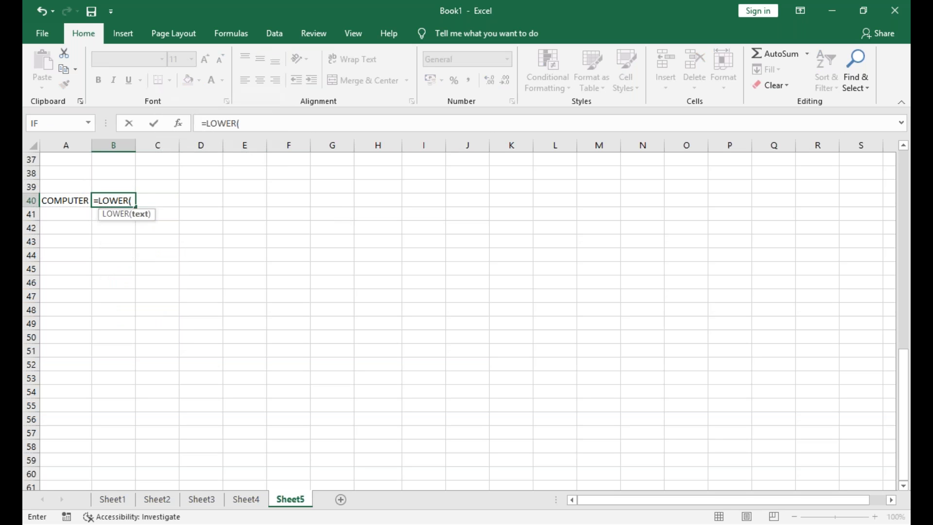
pyautogui.press('Left')
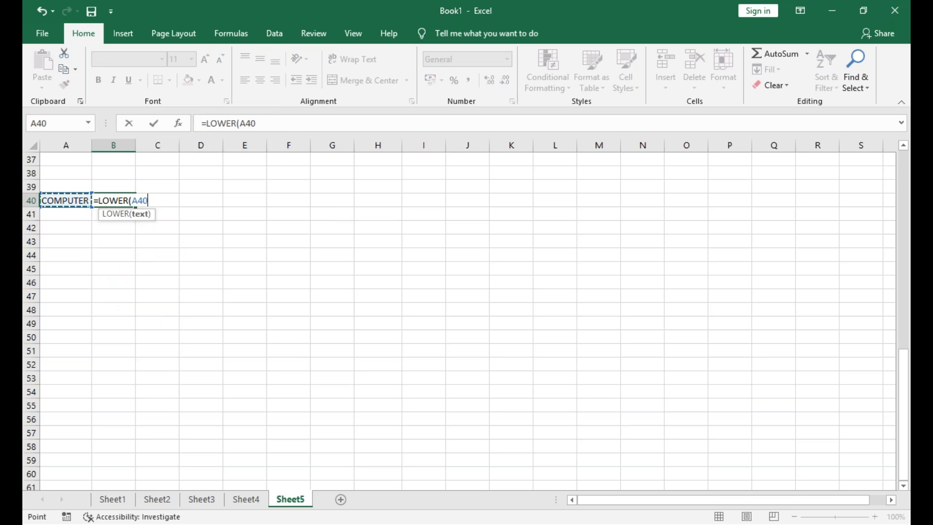
pyautogui.press('Return')
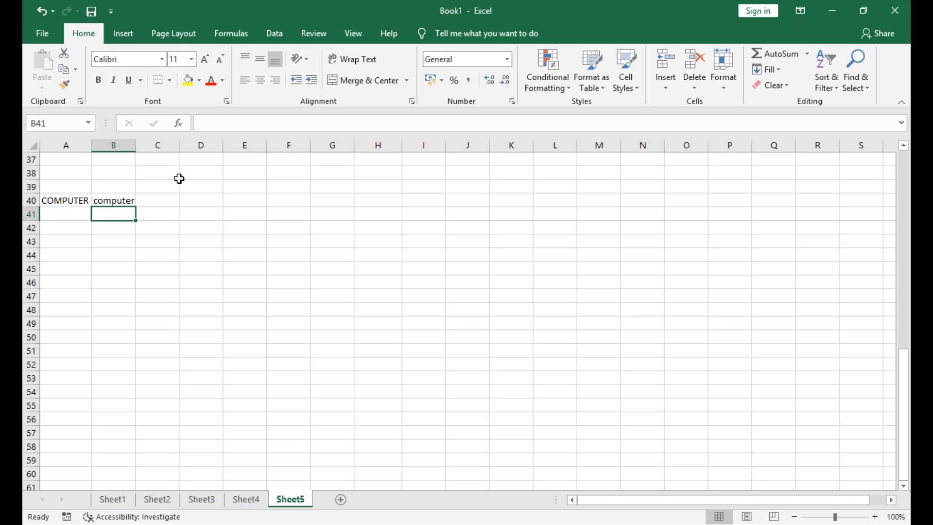
# Add the function labels LOWER in C40 and UPPER in C41
pyautogui.press('Right')
pyautogui.press('Up')
pyautogui.write('LOWER')
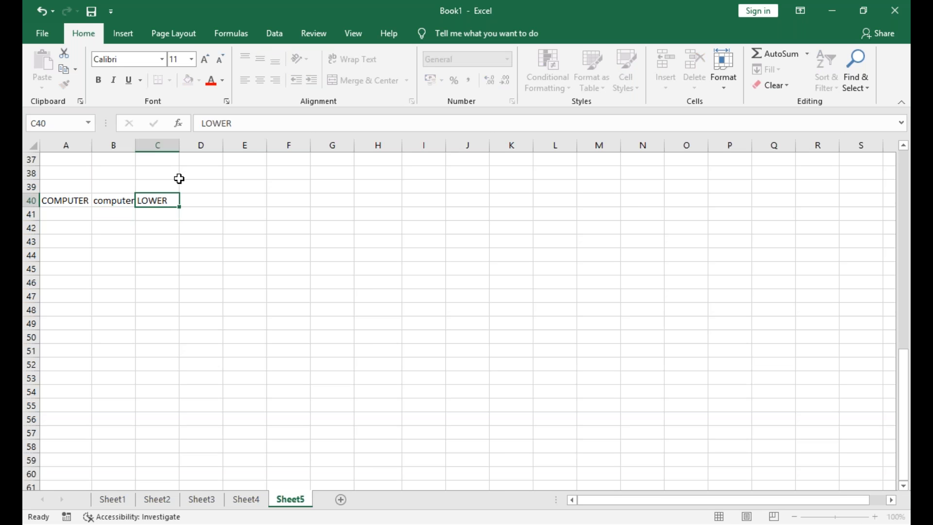
pyautogui.press('Return')
pyautogui.write('UPPER')
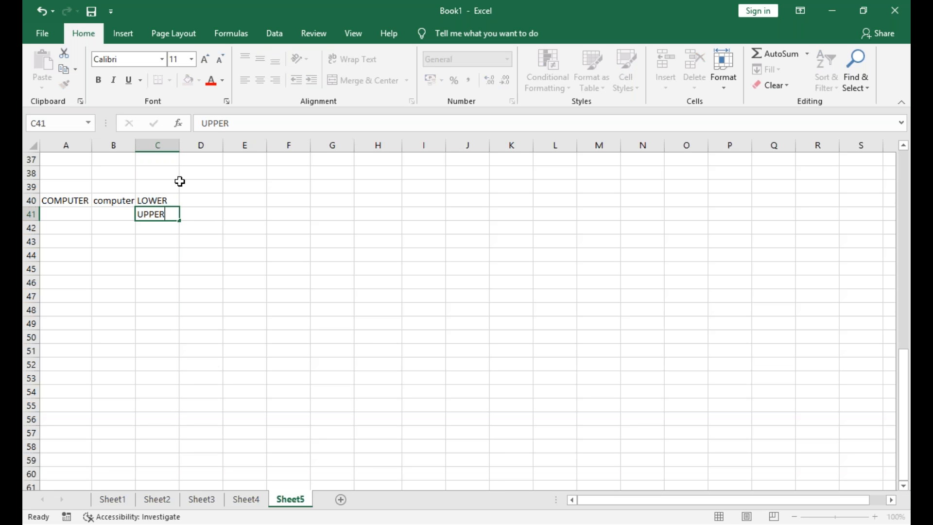
pyautogui.press('Left')
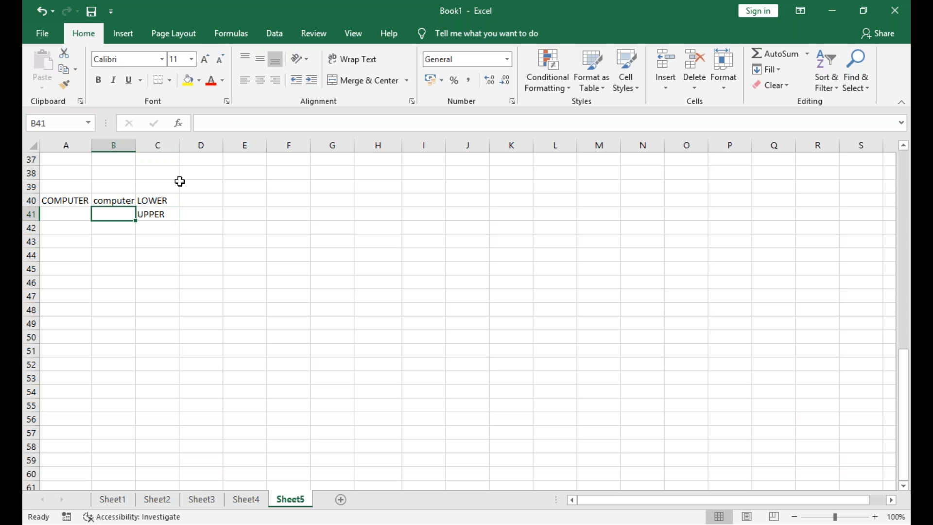
# Convert the B40 text to uppercase in B41 with =UPPER(B40) and autofit column B
pyautogui.write('=UPPER')
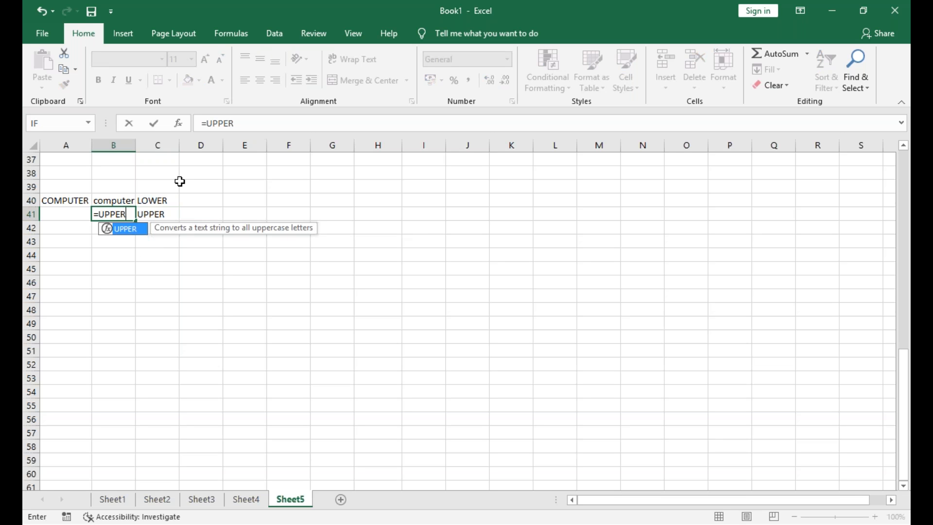
pyautogui.write('(')
pyautogui.press('Up')
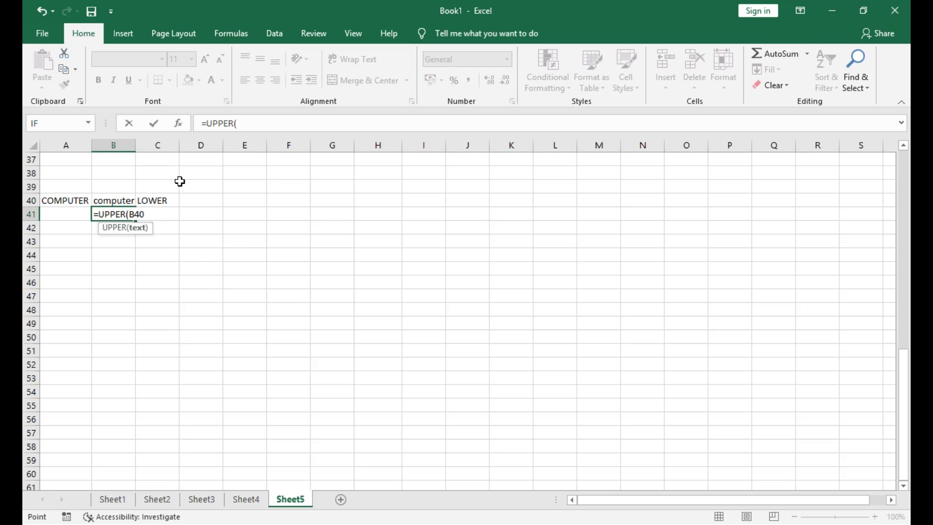
pyautogui.press('Return')
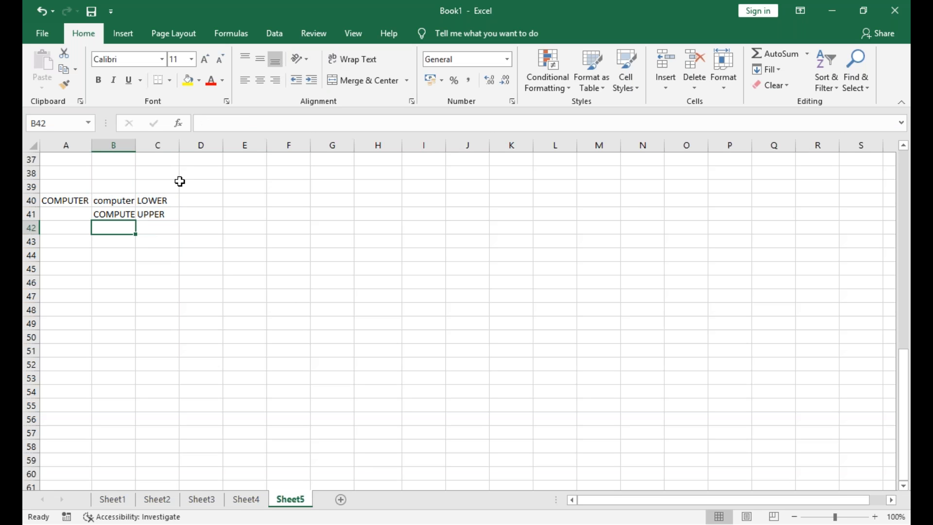
pyautogui.doubleClick(137, 147)
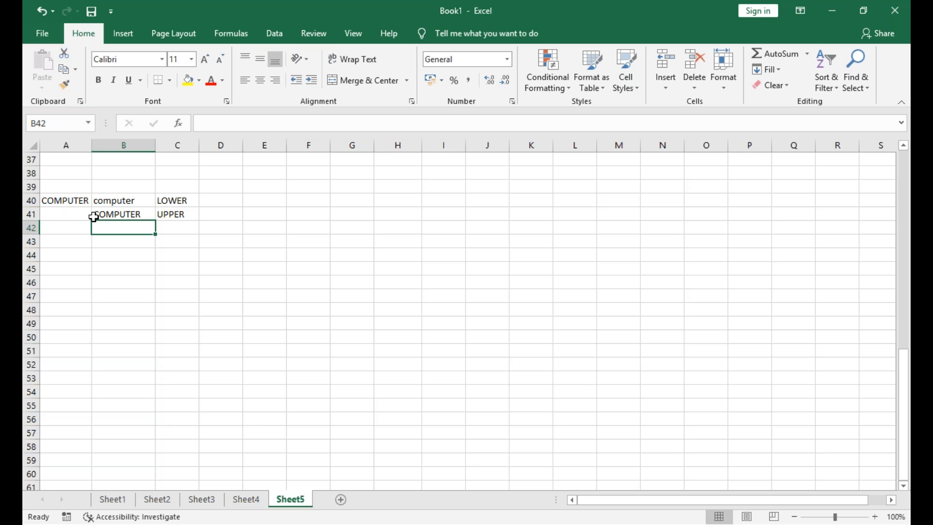
# Label C42 as LEN and count the characters of B41 in B42 with =LEN(B41)
pyautogui.press('Right')
pyautogui.write('LEN')
pyautogui.press('Left')
pyautogui.write('=')
pyautogui.write('LEN')
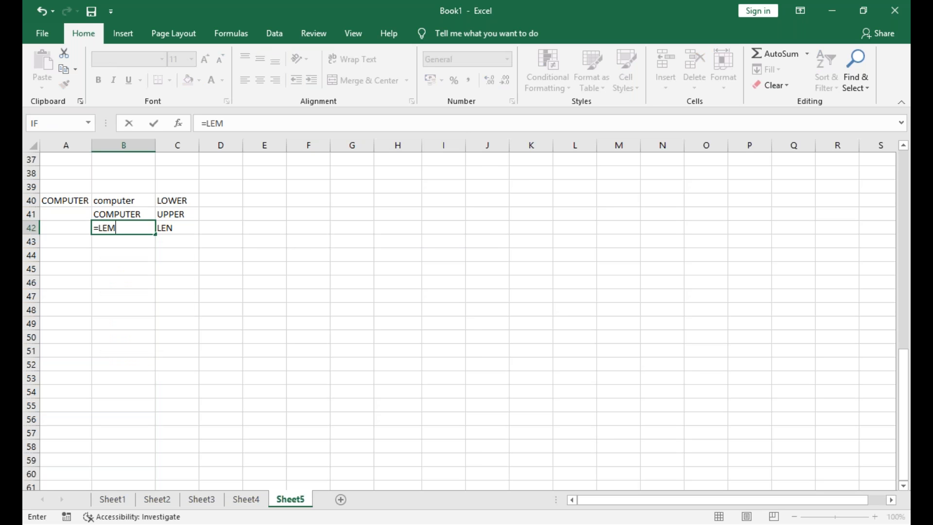
pyautogui.write('(')
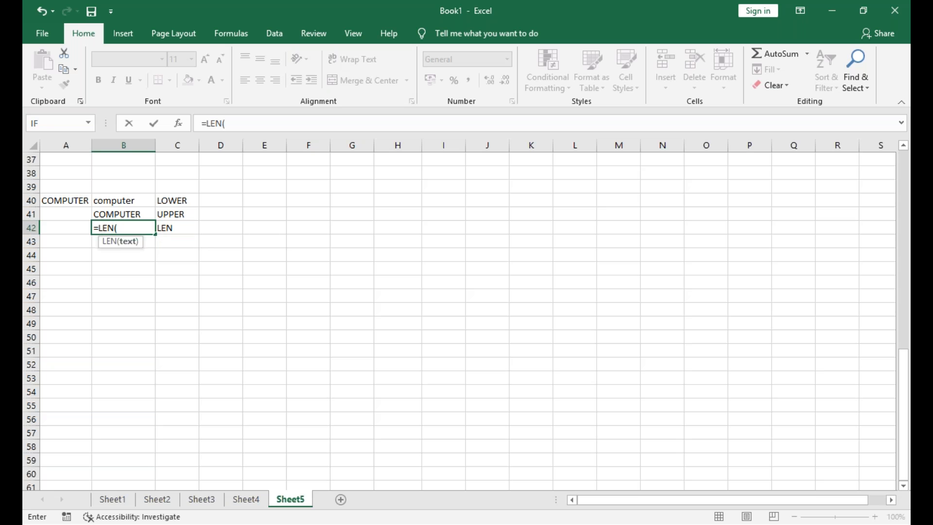
pyautogui.press('Up')
pyautogui.press('Return')
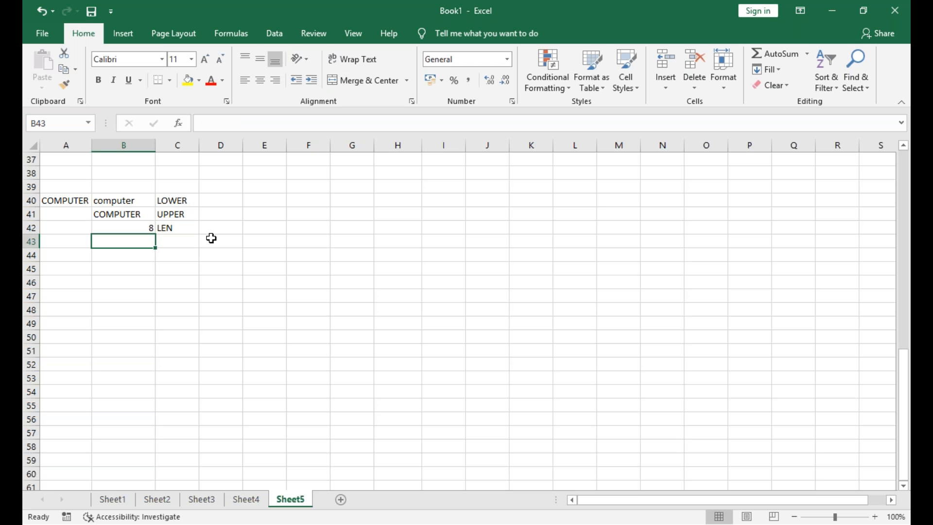
# Label C43 as RIGHT and extract the last three characters of B41 in B43 with =RIGHT(B41,3)
pyautogui.click(165, 243)
pyautogui.write('RIGHT')
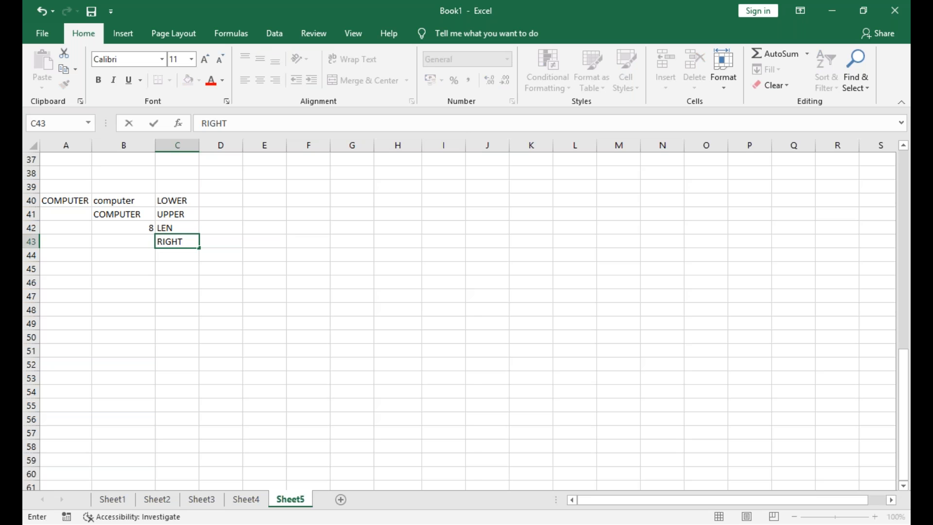
pyautogui.press('Left')
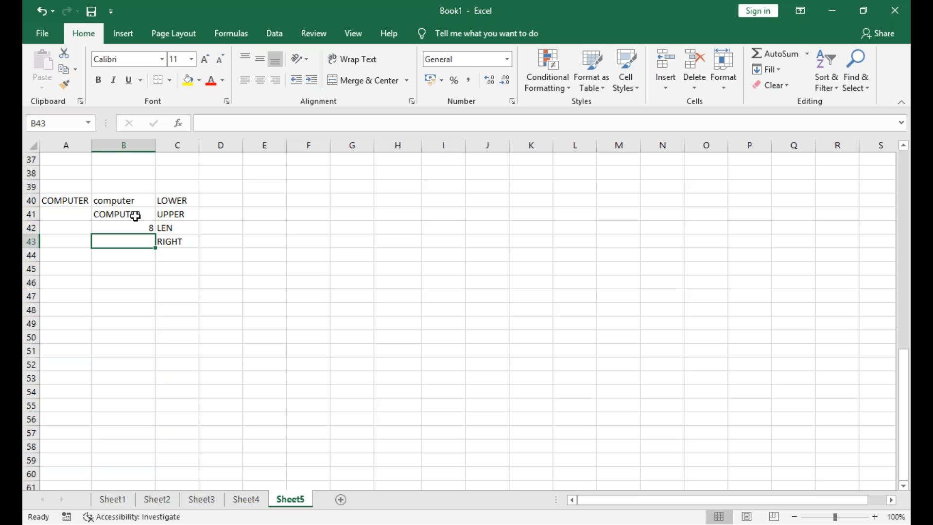
pyautogui.write('=RIH')
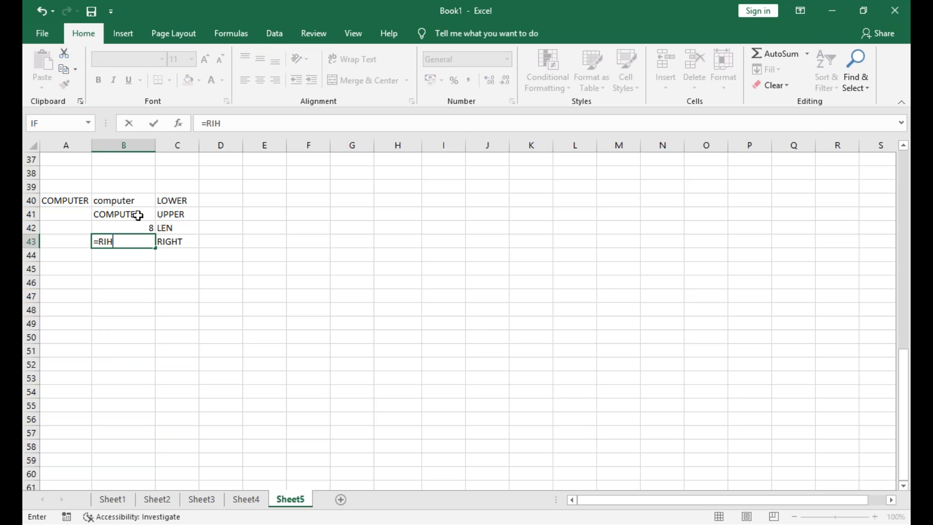
pyautogui.press('BackSpace')
pyautogui.write('GHT(')
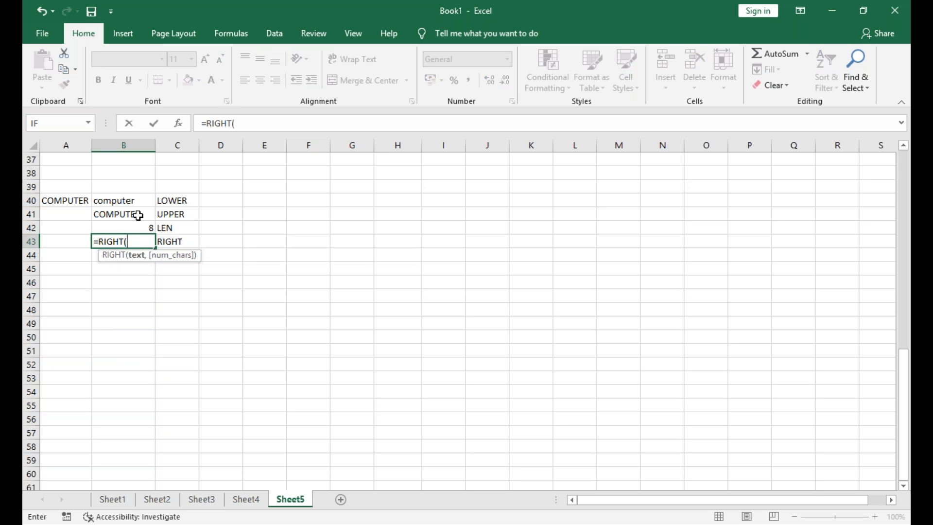
pyautogui.press('Up')
pyautogui.press('Up')
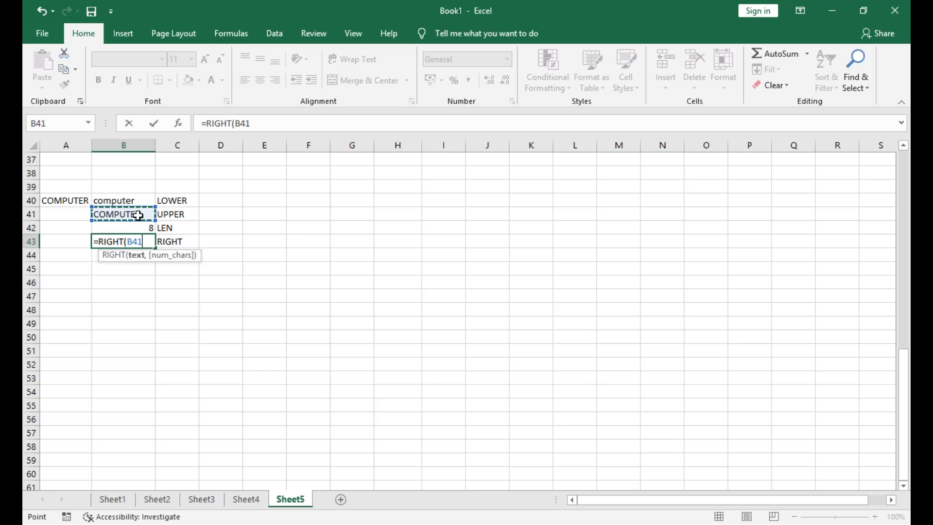
pyautogui.write(',3')
pyautogui.press('Return')
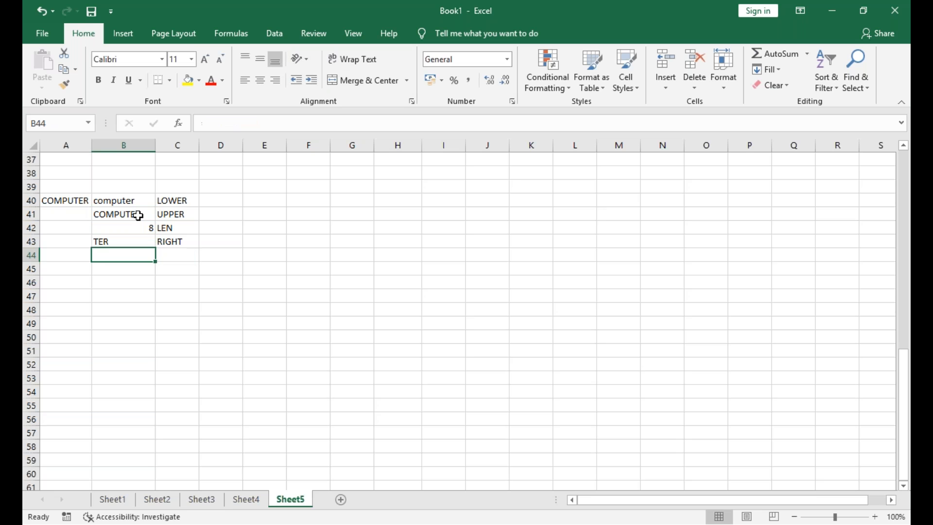
# Label C44 as LEFT and extract the first three characters of B41 in B44 with =LEFT(B41,3)
pyautogui.press('Right')
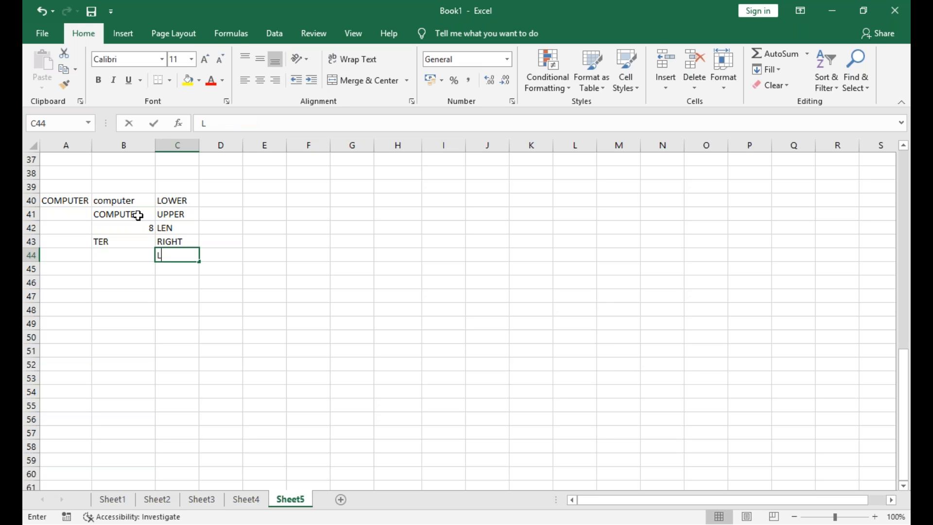
pyautogui.write('LEFT')
pyautogui.press('Left')
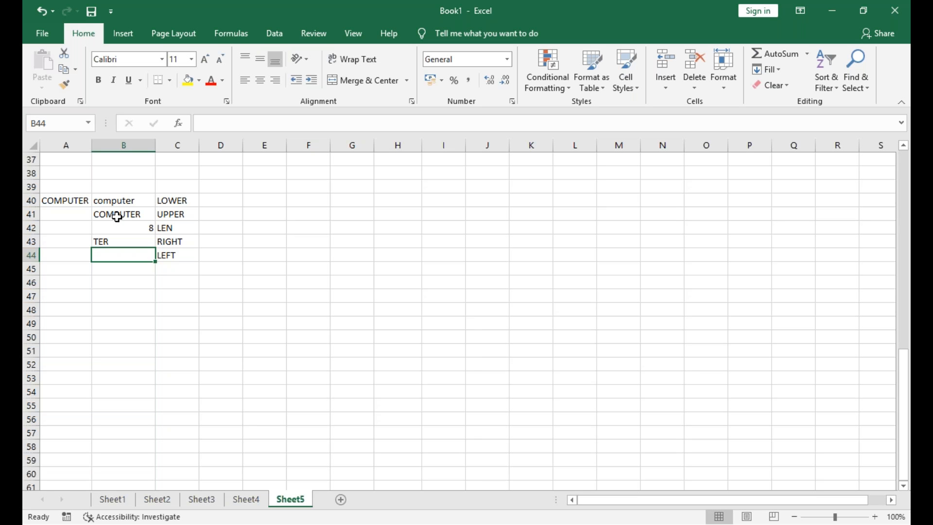
pyautogui.write('=LEFT')
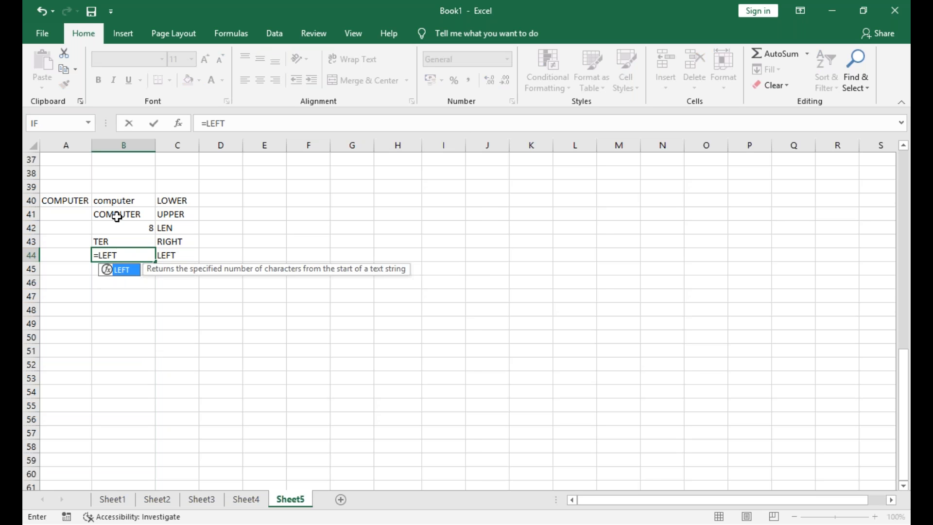
pyautogui.write('(')
pyautogui.click(117, 217)
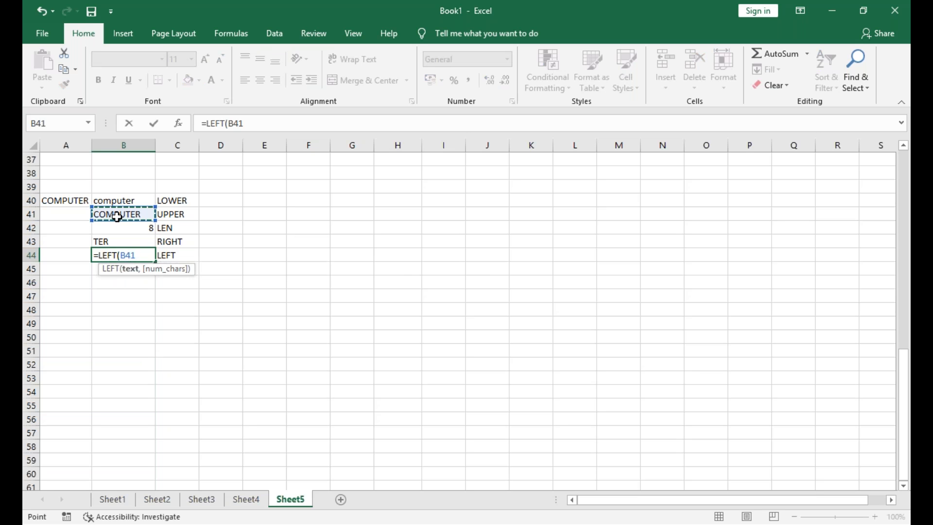
pyautogui.write(',3')
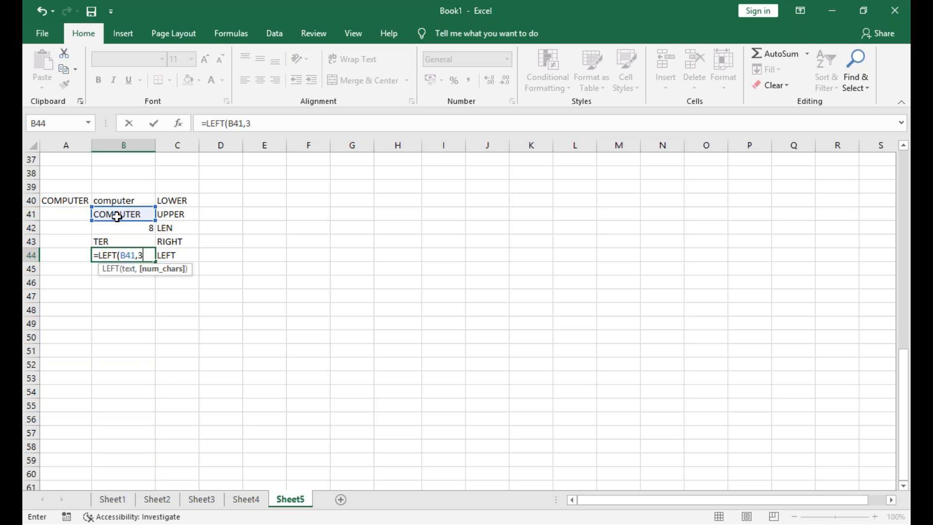
pyautogui.press('Return')
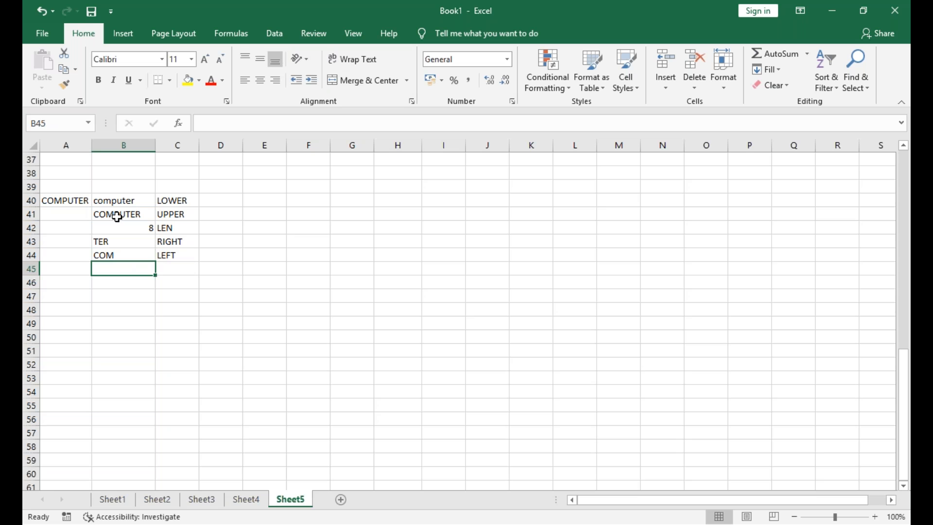
# Label C45 as MID and extract three characters of B41 starting at the fourth in B45 with =MID(B41,4,3)
pyautogui.press('Right')
pyautogui.write('MID')
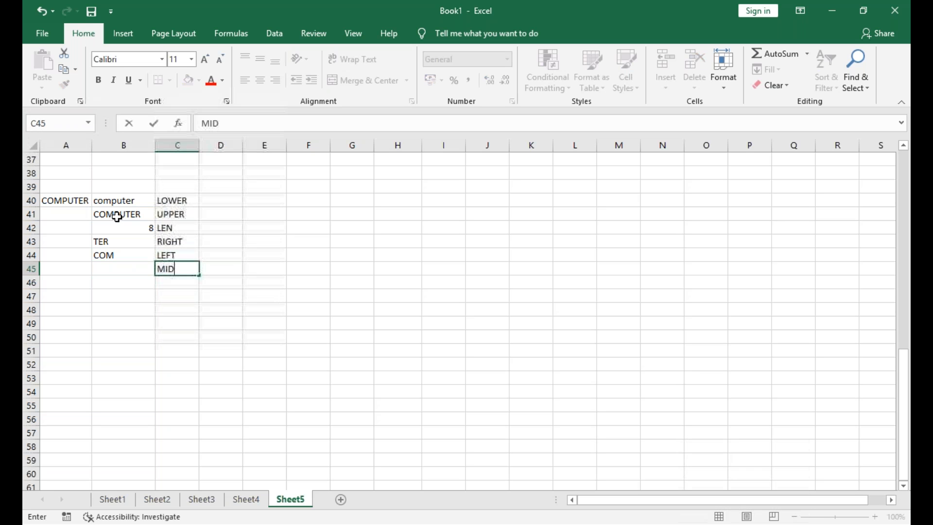
pyautogui.press('Left')
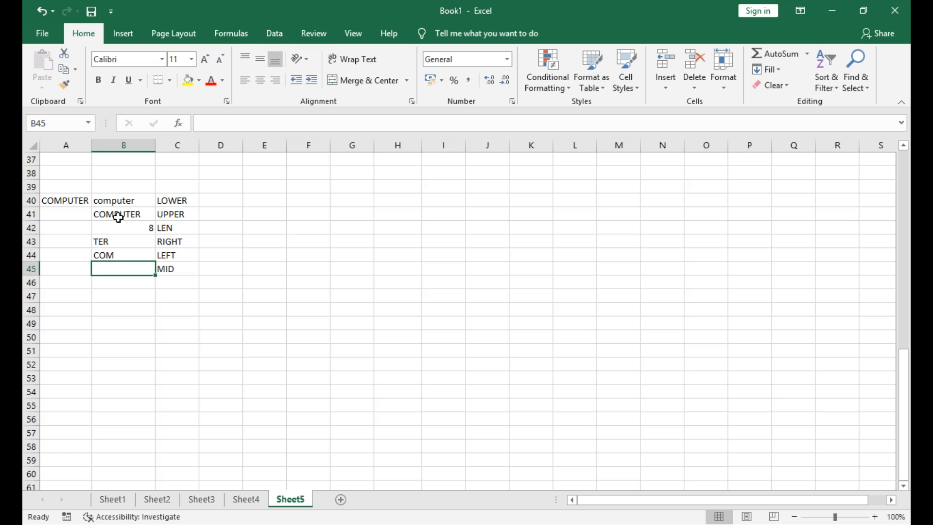
pyautogui.write('=MID(')
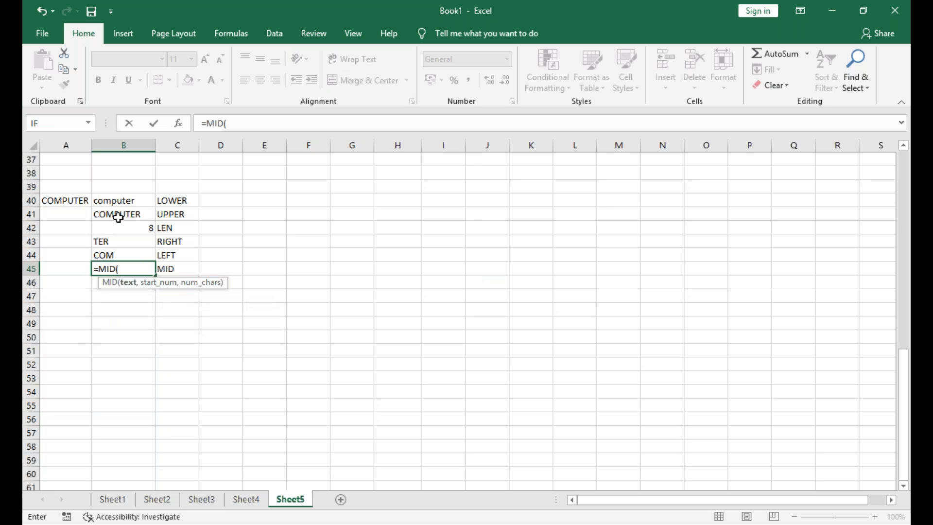
pyautogui.click(118, 218)
pyautogui.write(',')
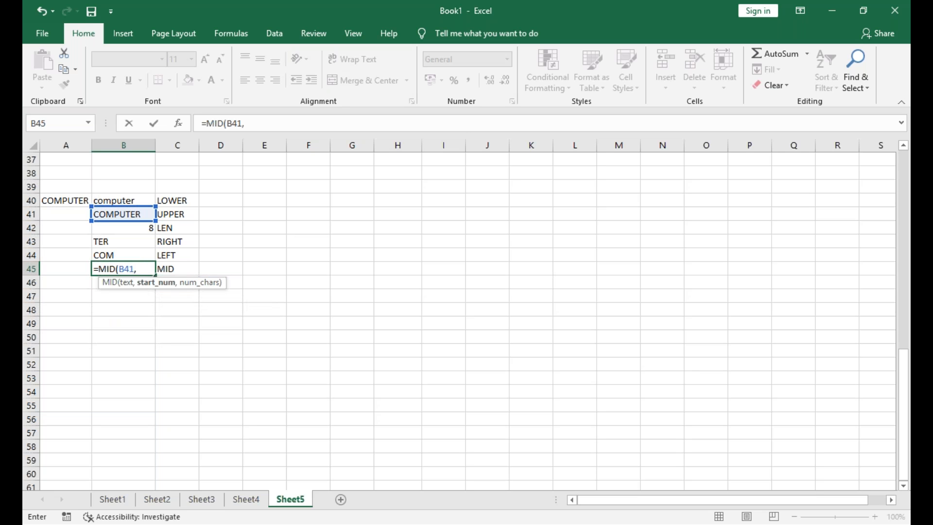
pyautogui.write('4,3')
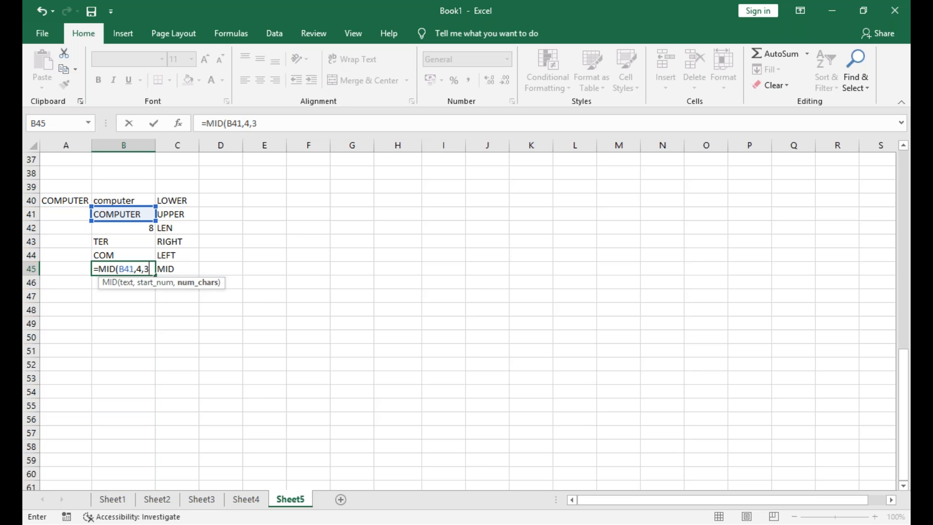
pyautogui.press('Return')
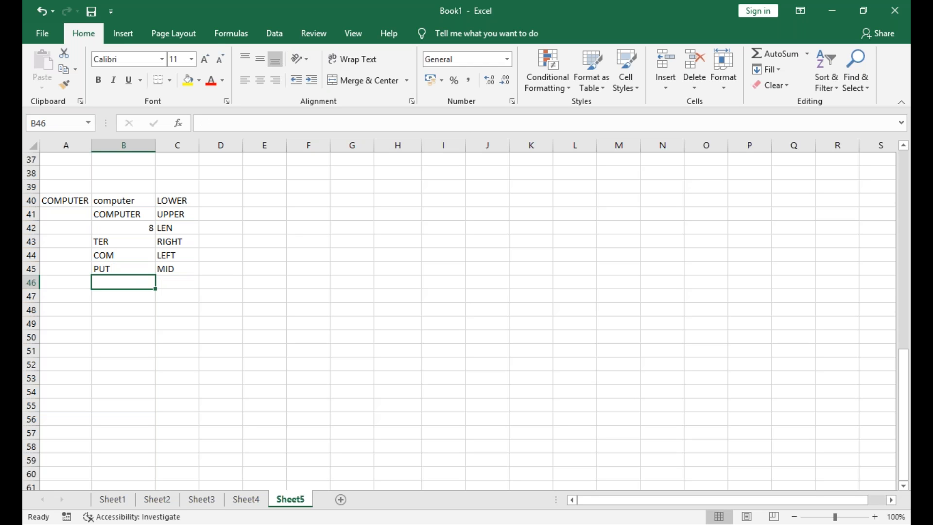
# Dismiss the Low Disk Space notification and select cell A47
pyautogui.press('Down')
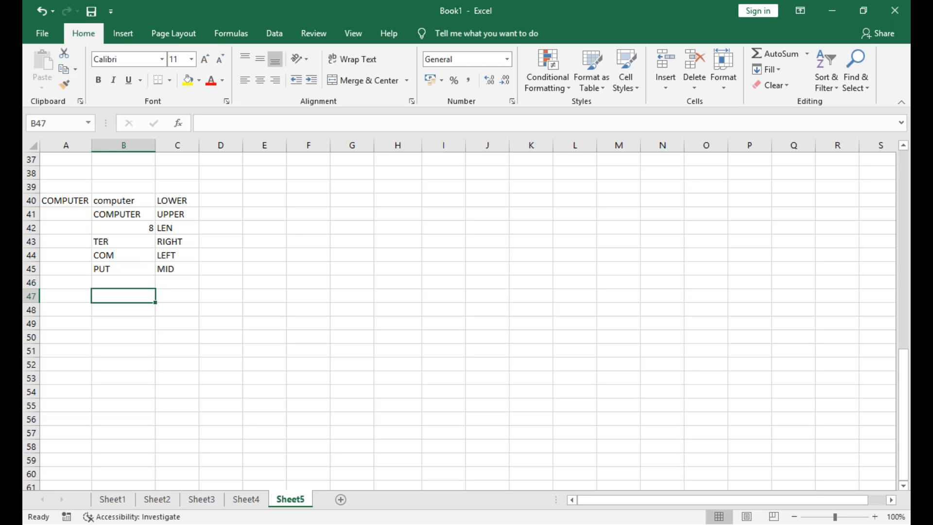
pyautogui.press('Left')
pyautogui.press('Right')
pyautogui.press('Up')
pyautogui.press('Left')
pyautogui.press('Down')
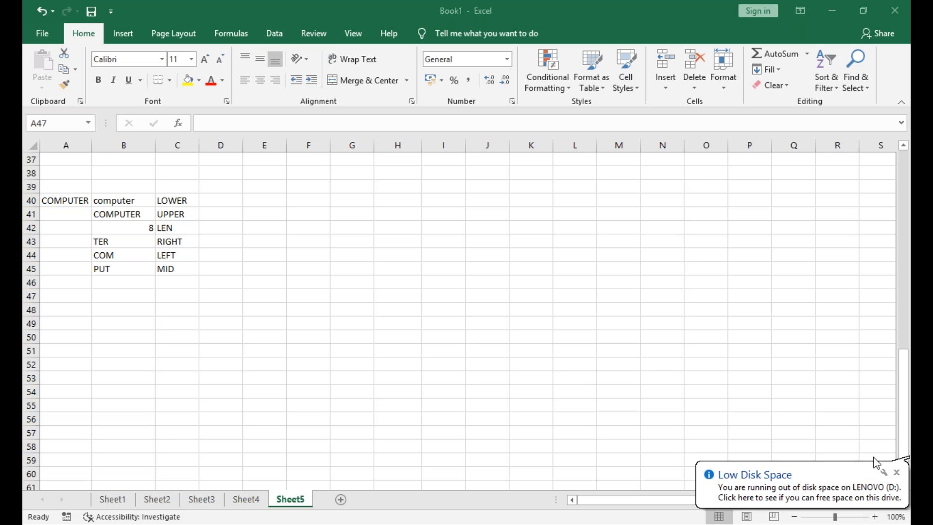
pyautogui.click(897, 472)
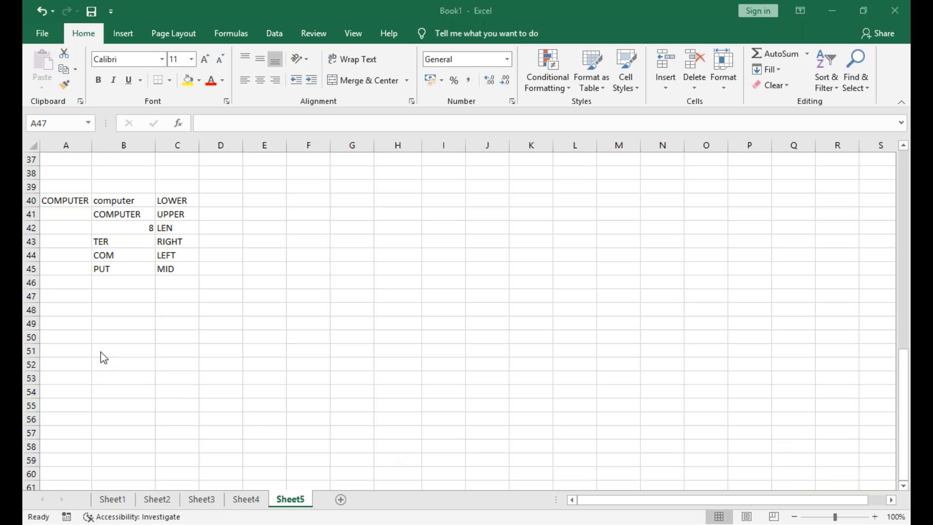
pyautogui.click(48, 298)
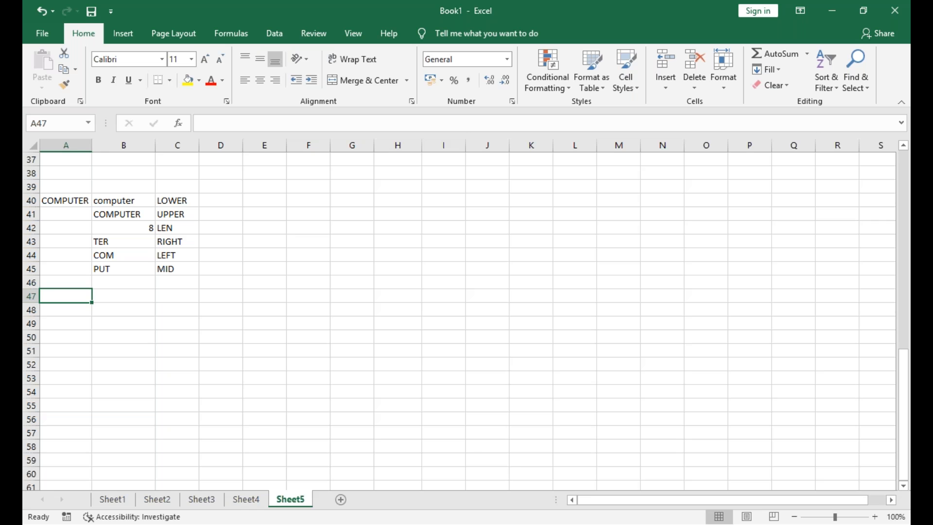
# Enter the person's full name in lowercase in A47 and autofit column A
pyautogui.write('VARA')
pyautogui.press('BackSpace')
pyautogui.press('BackSpace')
pyautogui.press('BackSpace')
pyautogui.press('BackSpace')
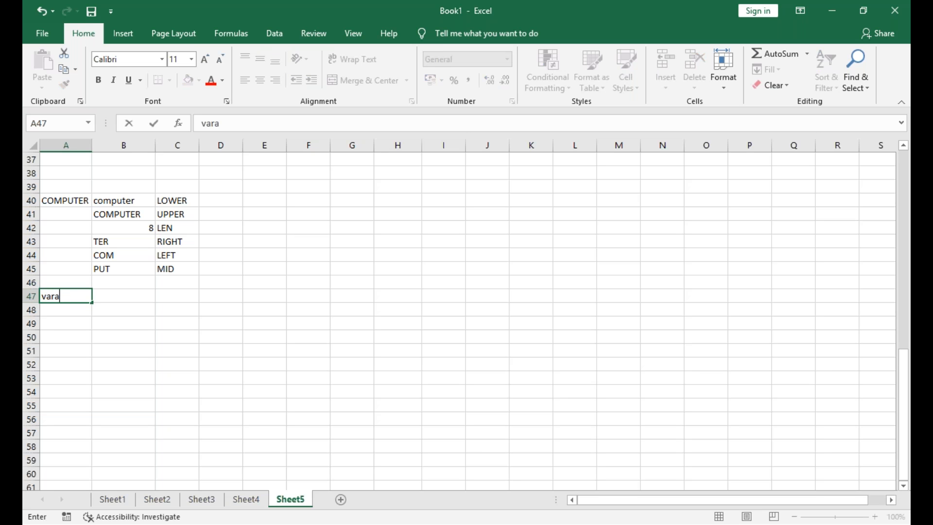
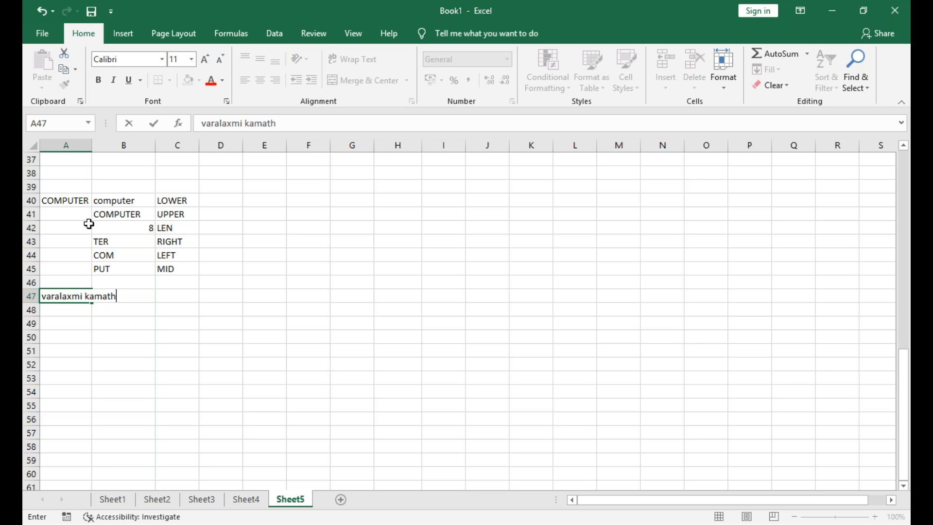
pyautogui.click(104, 145)
pyautogui.doubleClick(91, 145)
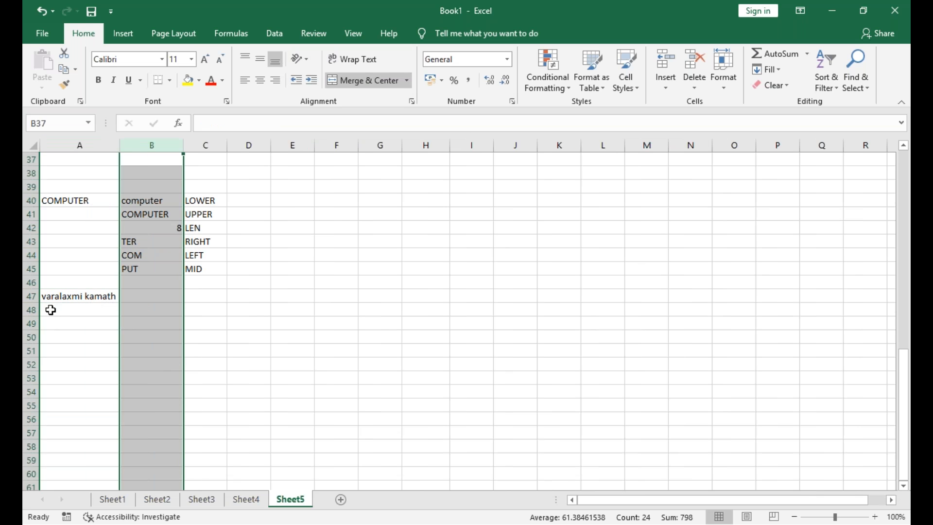
# Label C47 as proper, beside the row holding the lowercase full name
pyautogui.click(153, 297)
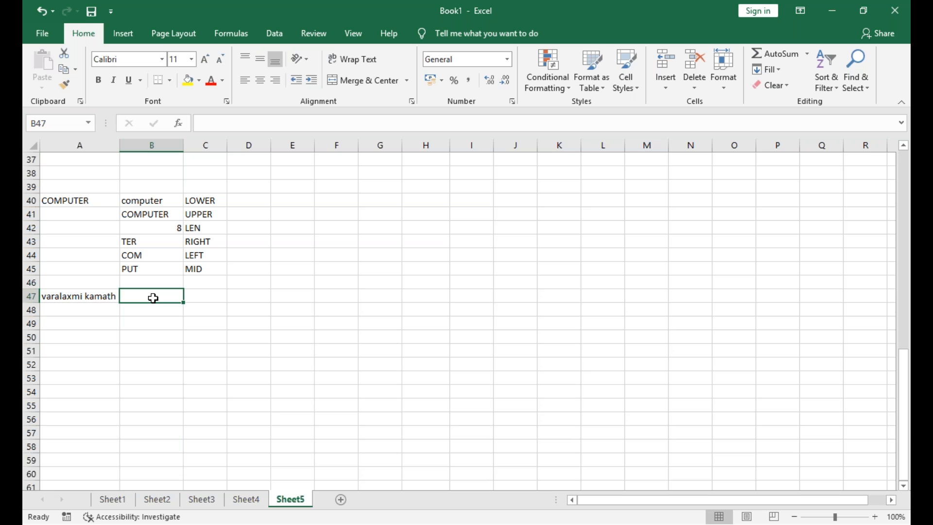
pyautogui.press('Right')
pyautogui.write('proper')
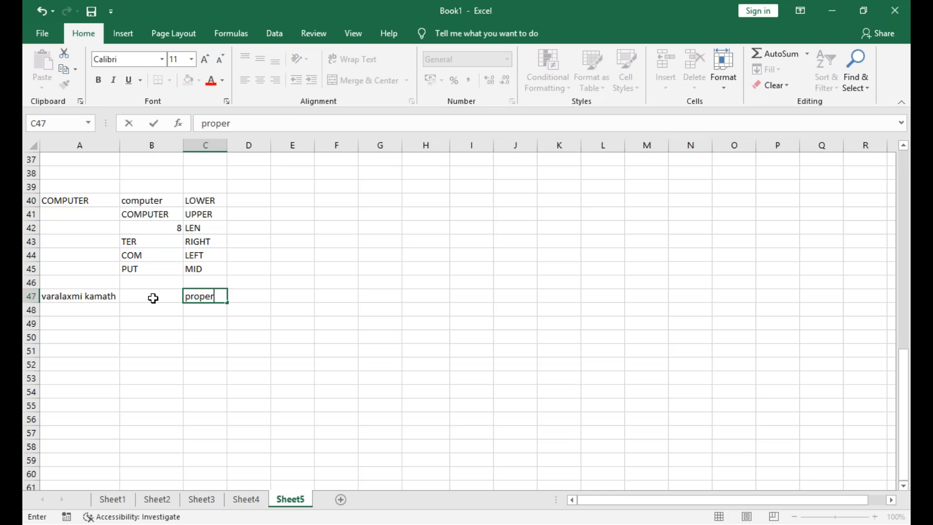
# Convert the A47 name to proper case in B47 with =proper(A47) and autofit column B
pyautogui.click(153, 297)
pyautogui.write('=prope')
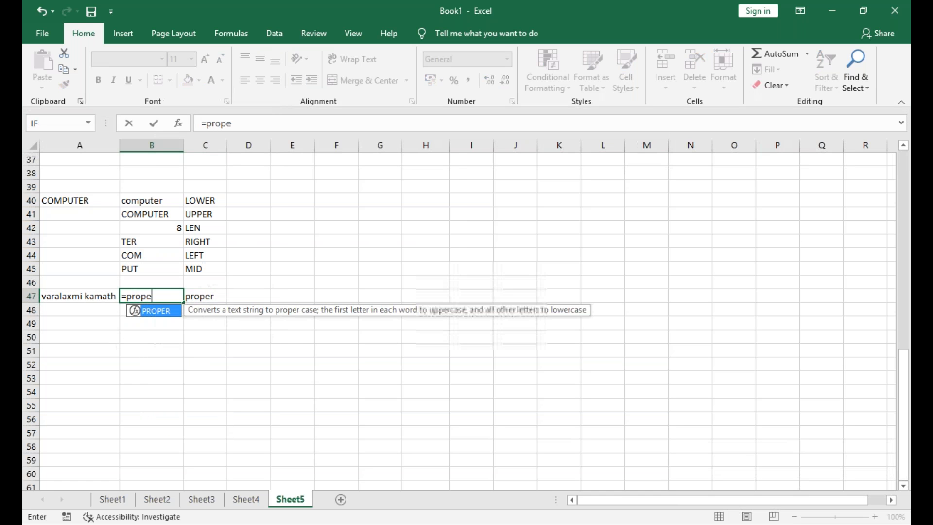
pyautogui.write('r(')
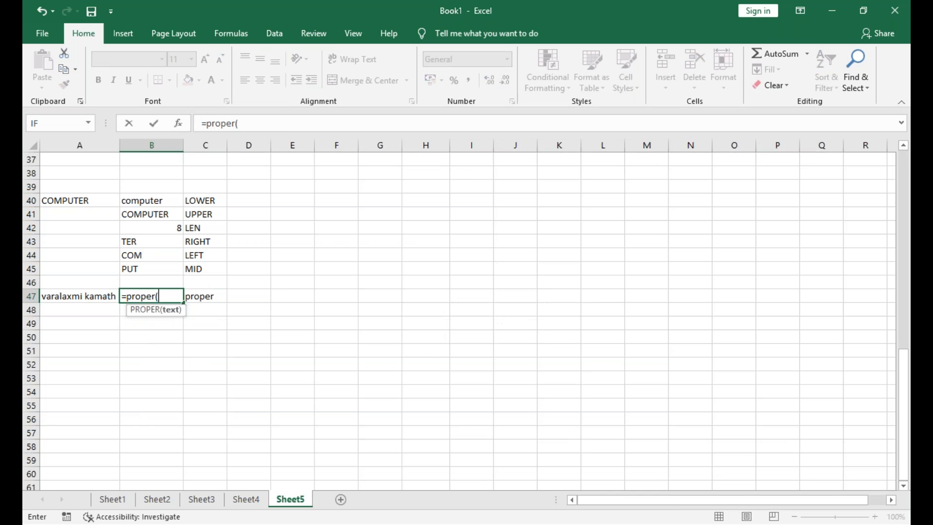
pyautogui.click(108, 295)
pyautogui.write(')')
pyautogui.press('Return')
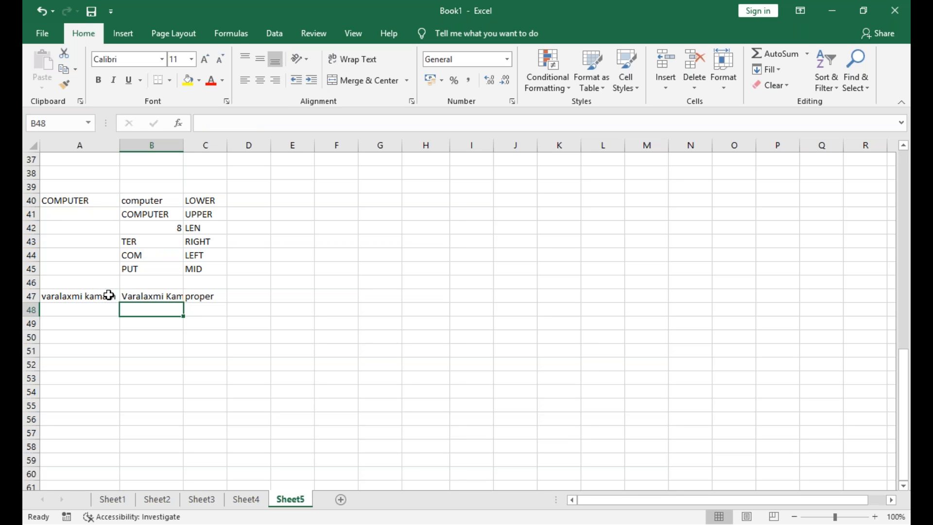
pyautogui.doubleClick(184, 146)
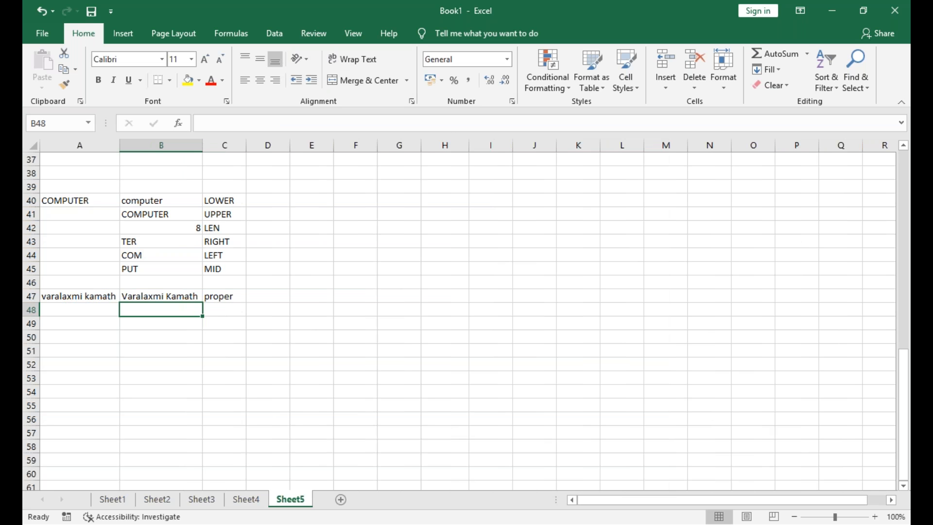
# Review the marks table and the counting, math and text function examples on Sheet5
pyautogui.scroll(12, 459, 321)
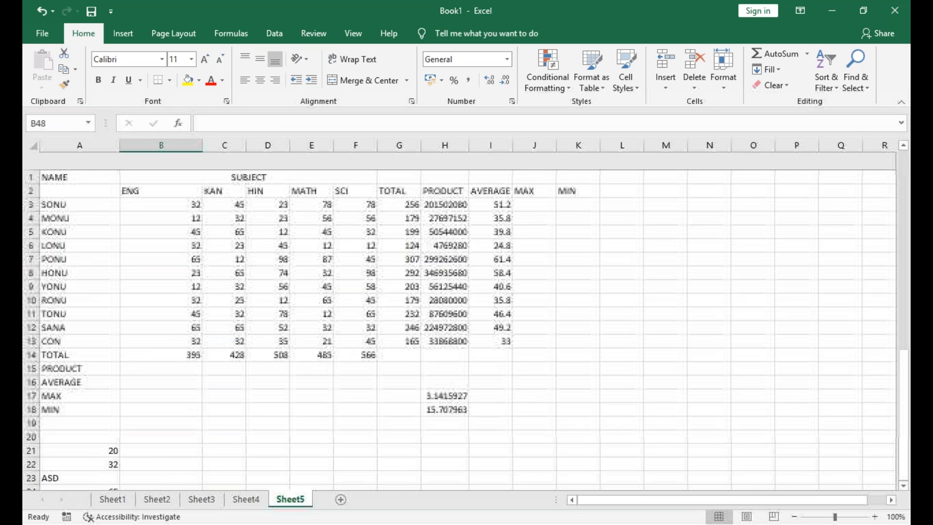
pyautogui.click(80, 310)
pyautogui.doubleClick(65, 310)
pyautogui.click(80, 187)
pyautogui.click(80, 283)
pyautogui.scroll(-1, 459, 321)
pyautogui.scroll(1, 459, 321)
pyautogui.scroll(-10, 459, 320)
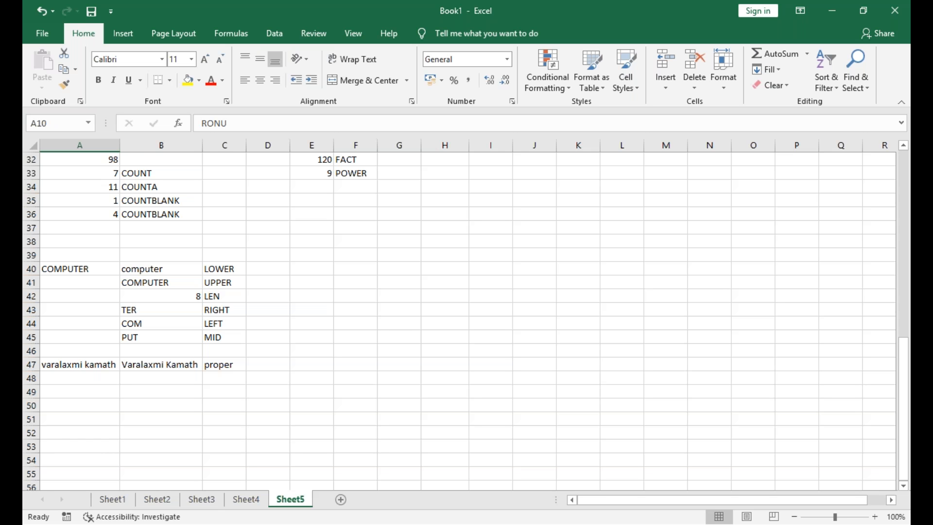
pyautogui.click(31, 351)
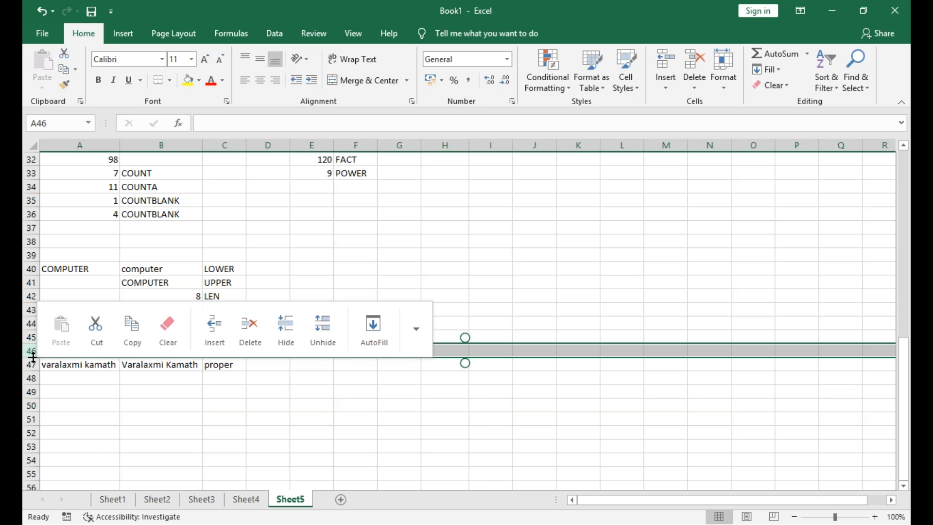
pyautogui.click(33, 358)
pyautogui.scroll(10, 33, 358)
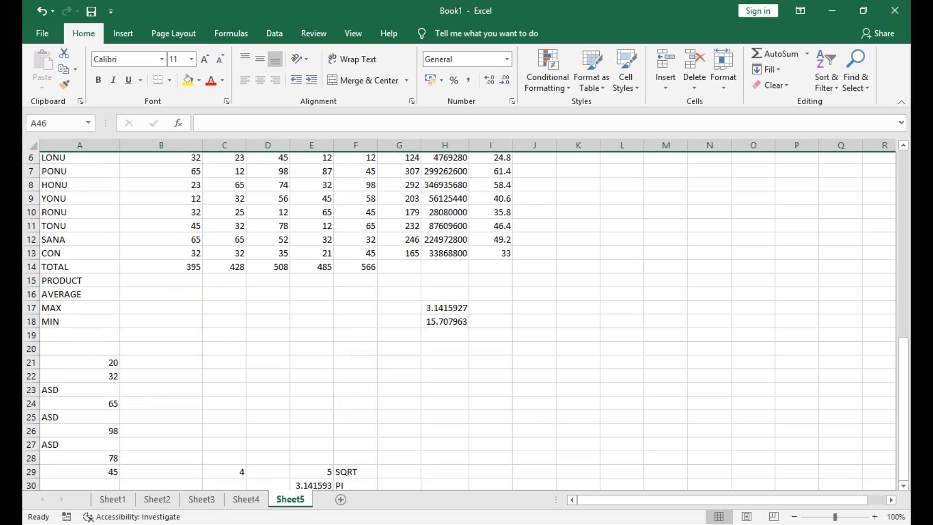
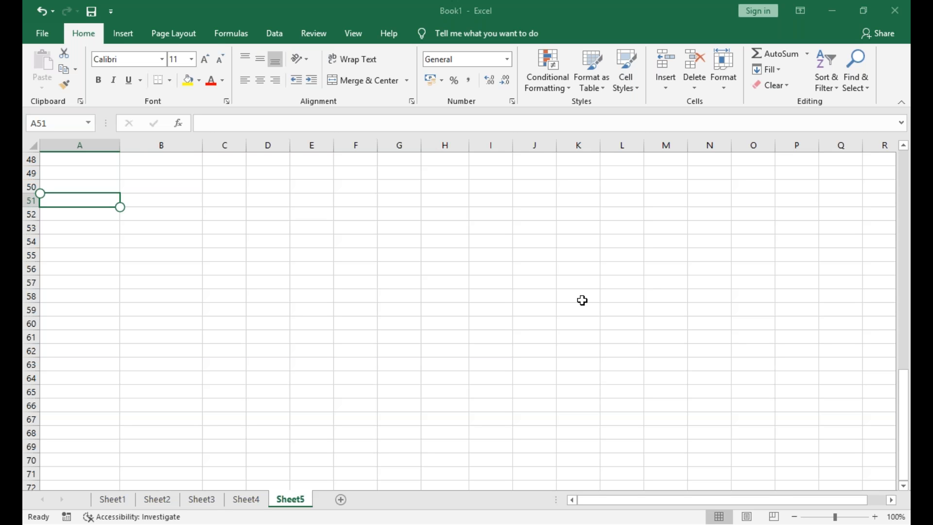
# Enter the sample text pen9856 in cell A52
pyautogui.click(582, 300)
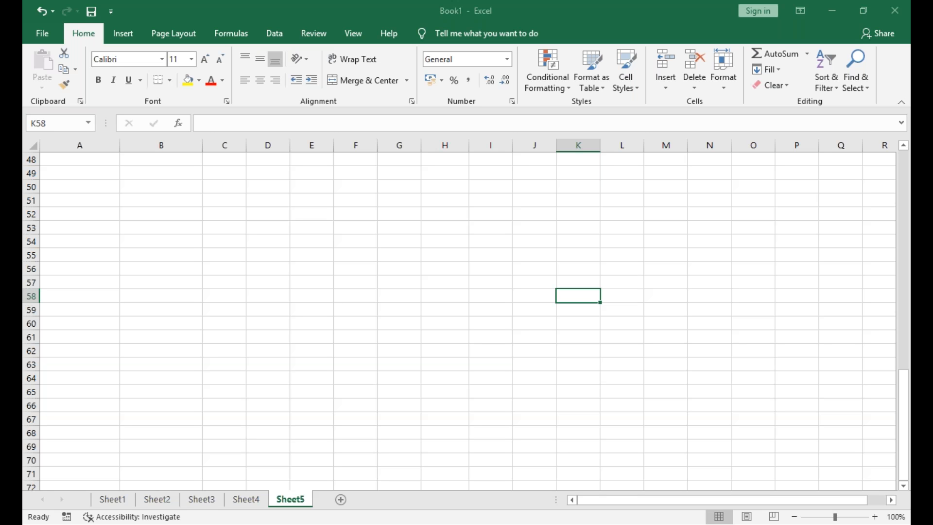
pyautogui.click(97, 214)
pyautogui.write('pen')
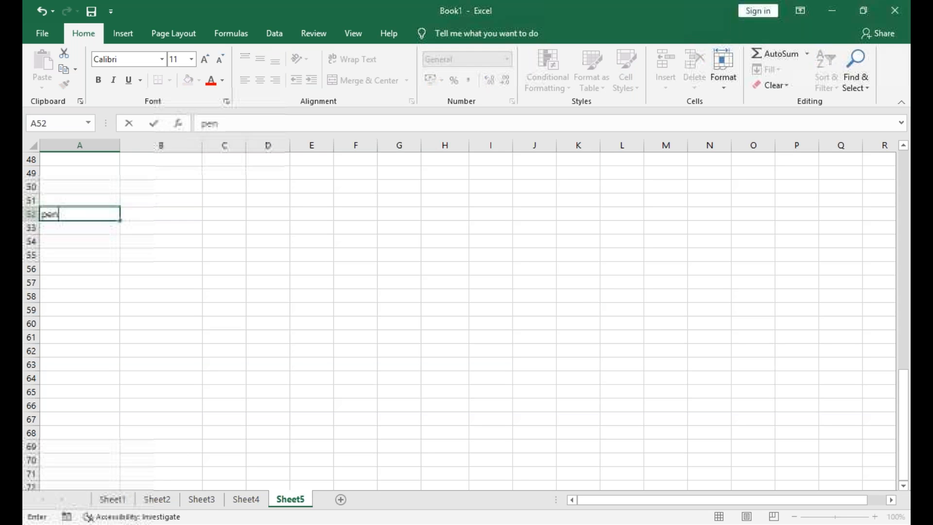
pyautogui.write('9856')
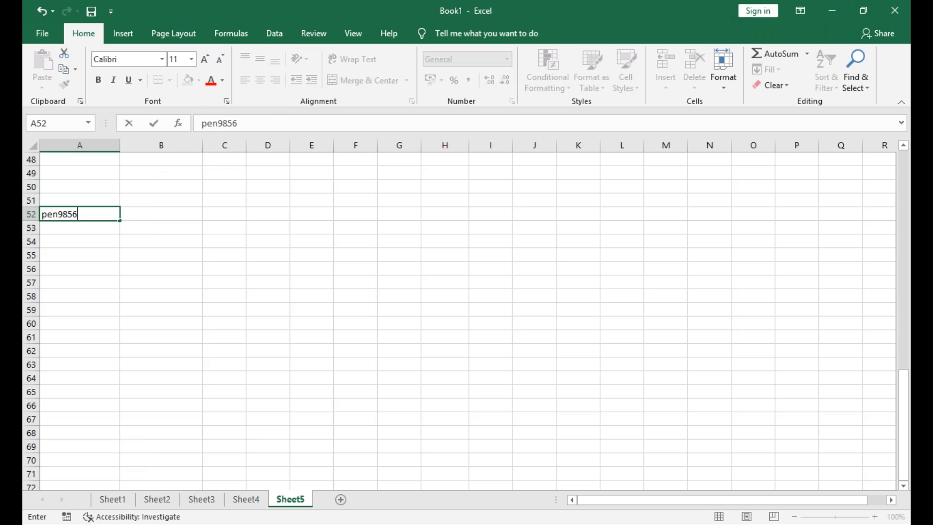
pyautogui.press('Return')
# Replace two characters of the A52 text from position 4 with 55, using =replace(A52,4,2,55) in B53
pyautogui.press('Right')
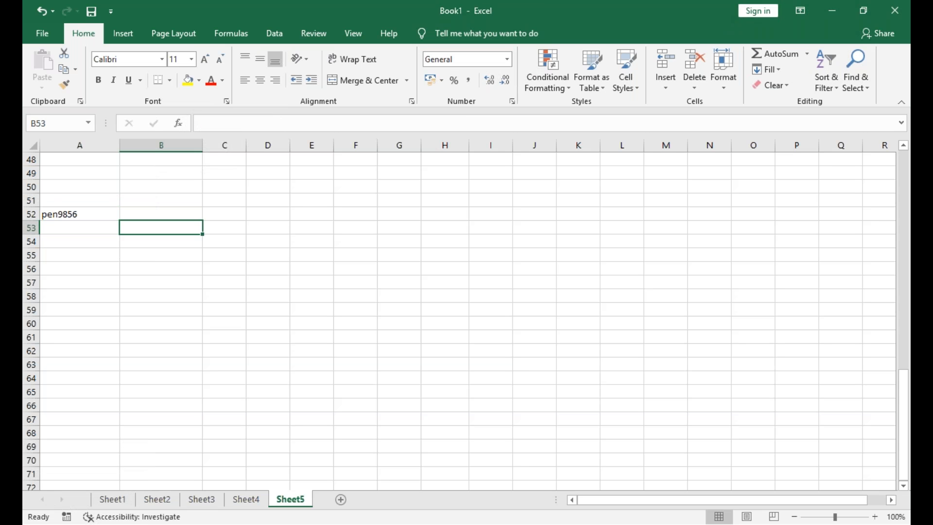
pyautogui.write('=re')
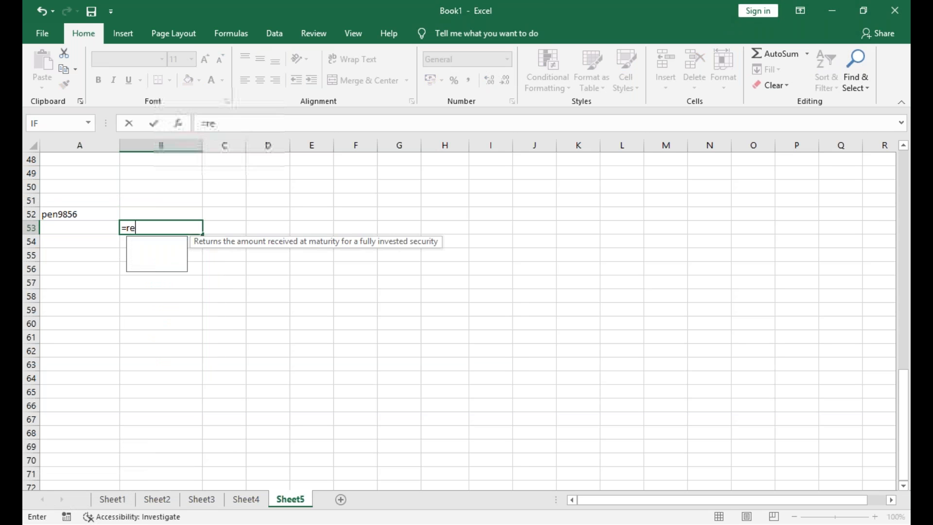
pyautogui.write('place')
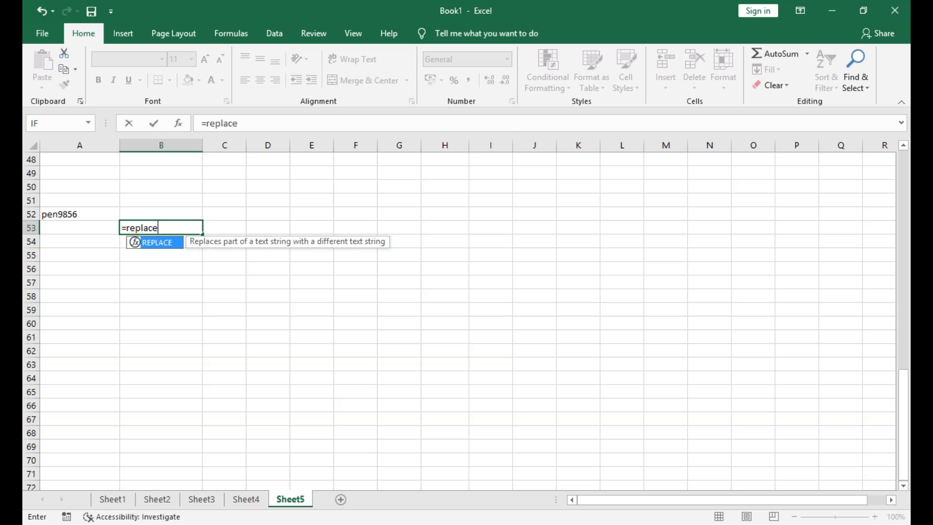
pyautogui.write('(')
pyautogui.press('Up')
pyautogui.press('Left')
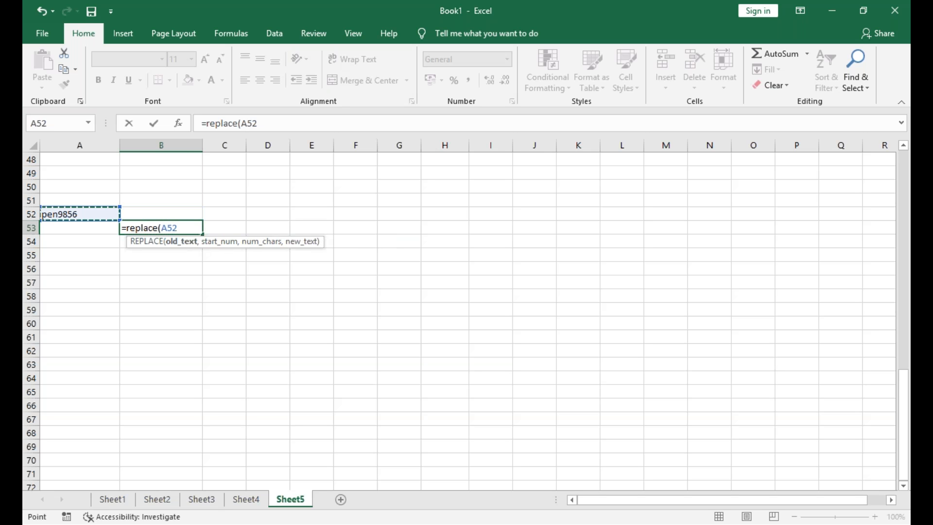
pyautogui.write(',')
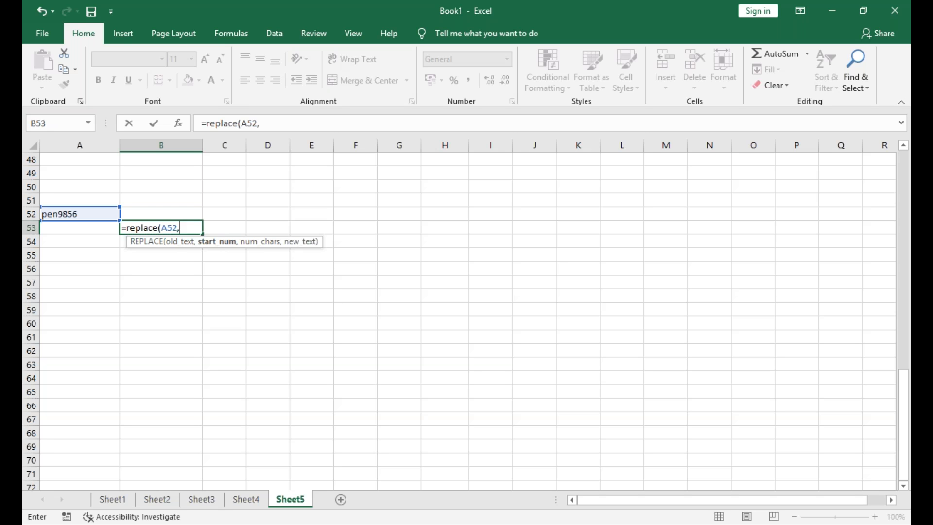
pyautogui.write('4,2,')
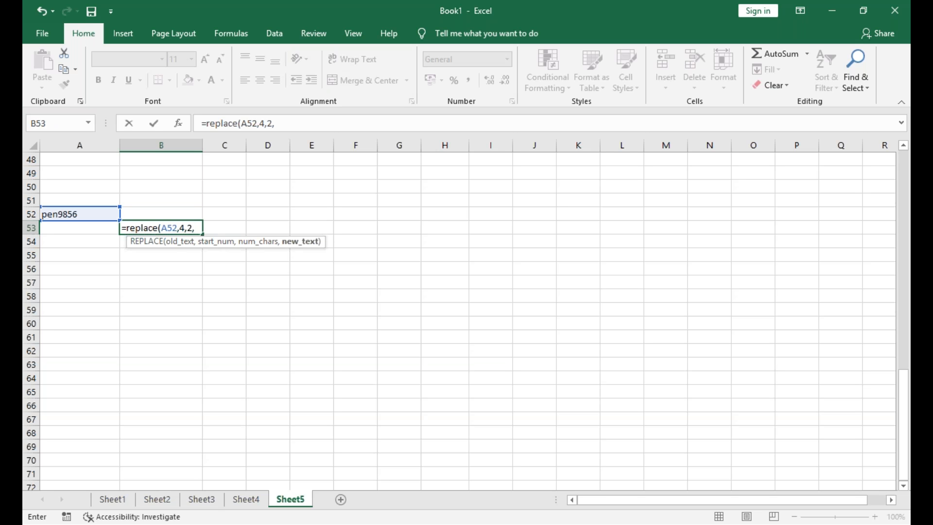
pyautogui.write('55')
pyautogui.press('Return')
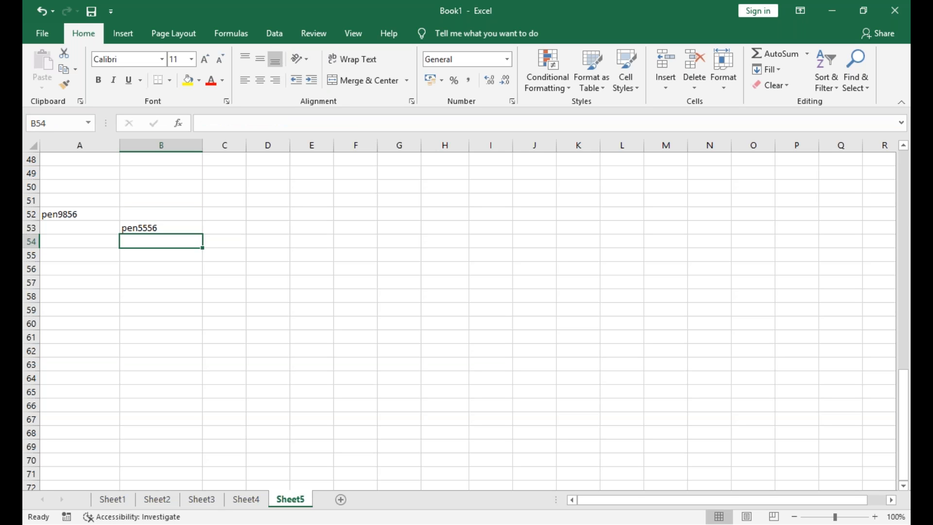
# Label C53 as REPLACE, beside the replace formula
pyautogui.press('Right')
pyautogui.press('Up')
pyautogui.write('re')
pyautogui.press('BackSpace')
pyautogui.press('BackSpace')
pyautogui.write('REPLACE')
pyautogui.press('Return')
# Enter =SUBSTITUTE(A52,"PEN","BOOK") in B54 to swap the word in the A52 text
pyautogui.press('Left')
pyautogui.write('=SU')
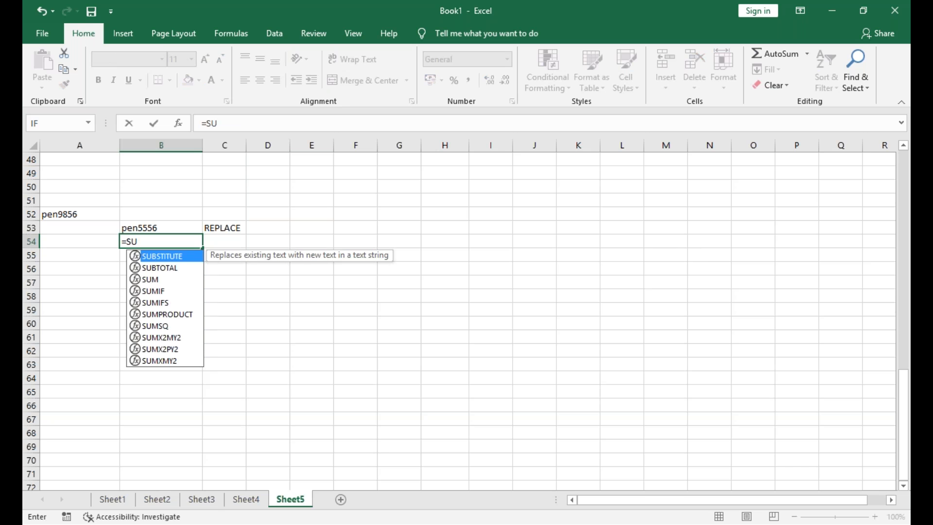
pyautogui.doubleClick(155, 256)
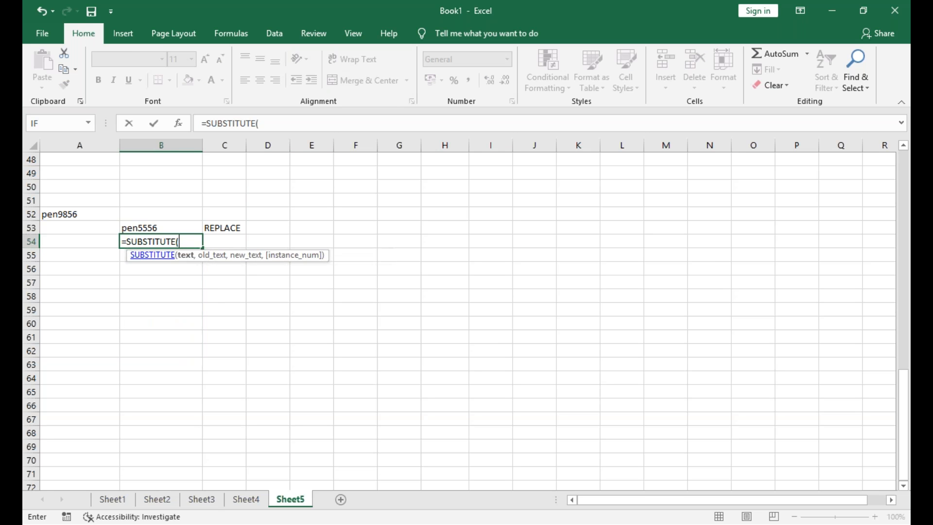
pyautogui.click(102, 214)
pyautogui.write(',')
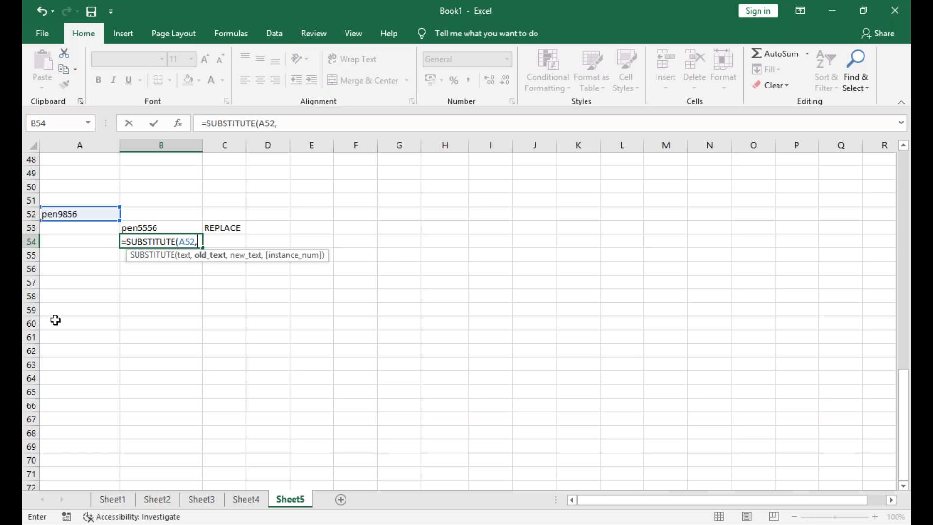
pyautogui.write('"PEN",BPP')
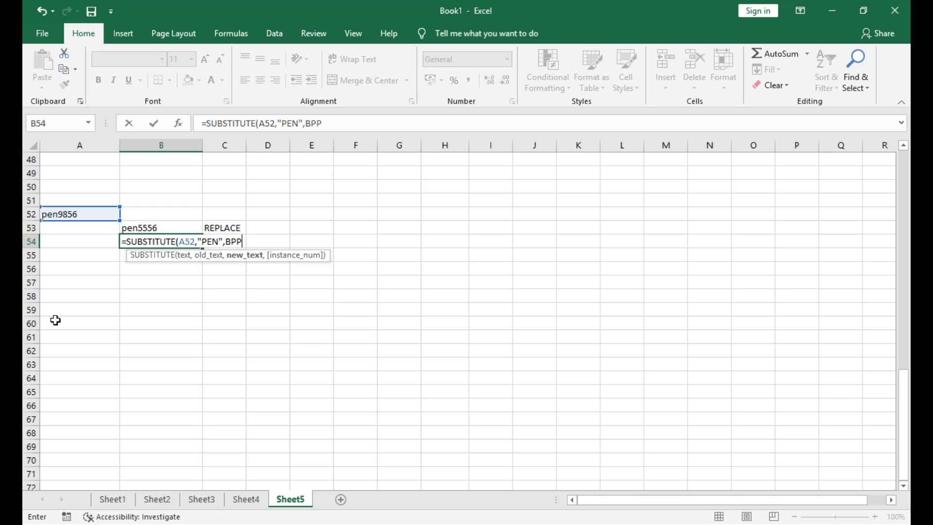
pyautogui.press('BackSpace')
pyautogui.write('OOK')
pyautogui.press('BackSpace')
pyautogui.press('BackSpace')
pyautogui.press('BackSpace')
pyautogui.press('BackSpace')
pyautogui.write('"BOOK"')
pyautogui.press('Return')
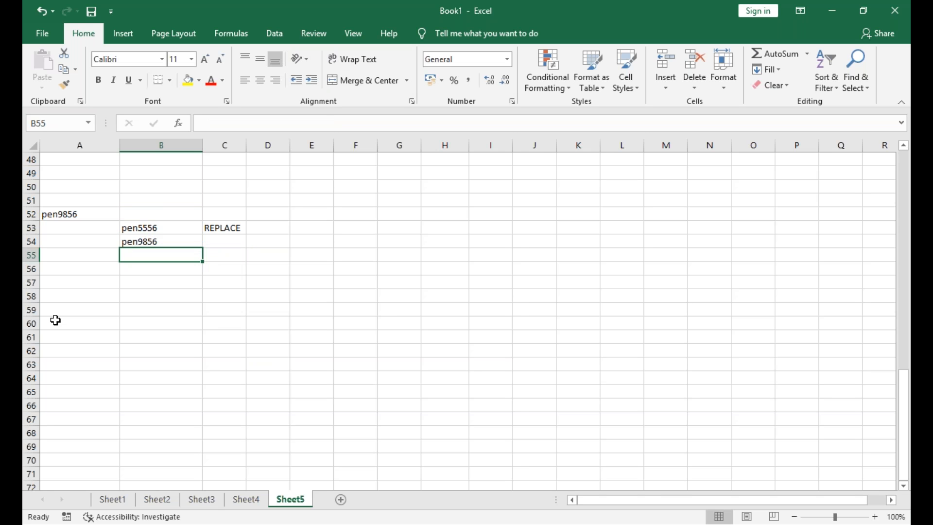
# Change the old-text argument of the SUBSTITUTE formula in B54 to lowercase "pen"
pyautogui.press('Up')
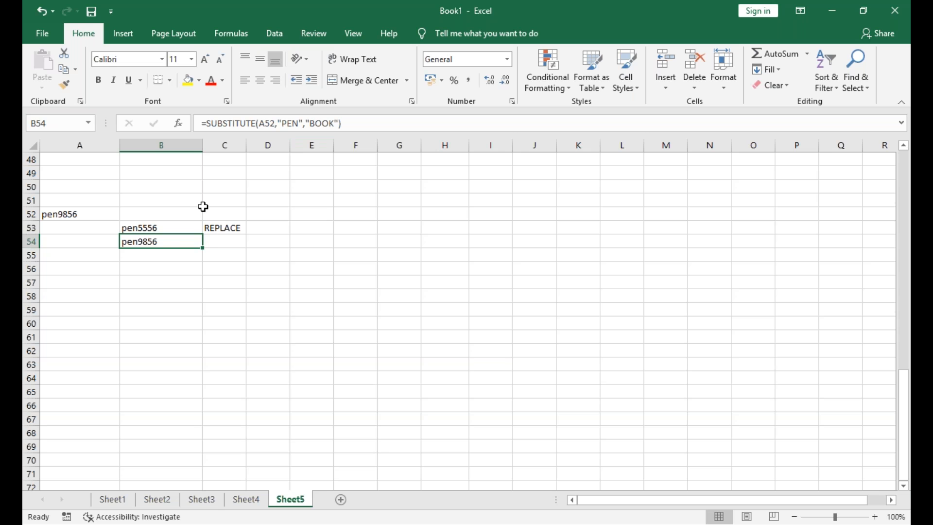
pyautogui.press('F2')
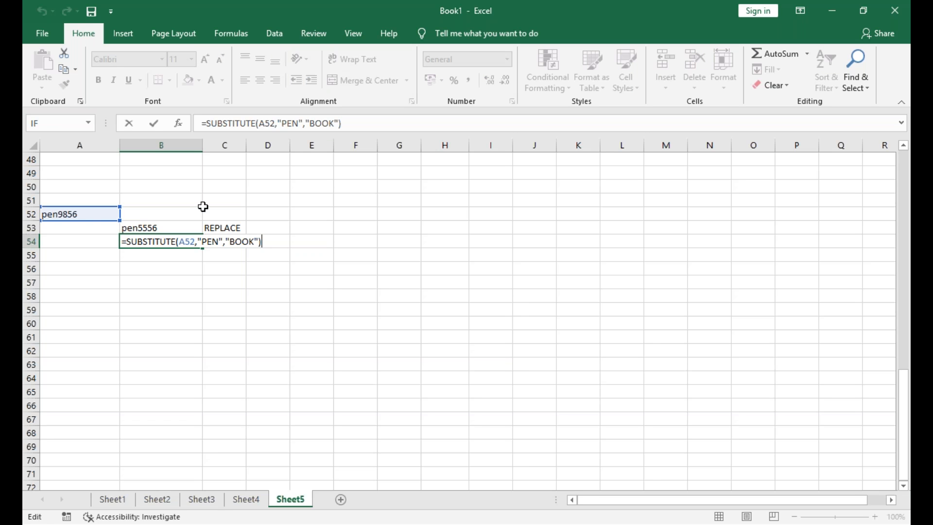
pyautogui.press('Left')
pyautogui.press('Left')
pyautogui.press('Left')
pyautogui.press('Left')
pyautogui.press('Left')
pyautogui.press('Left')
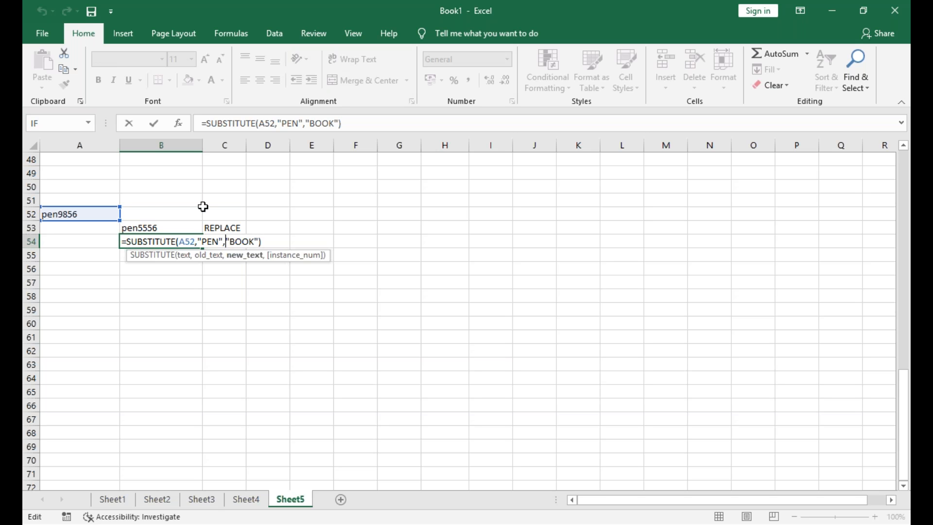
pyautogui.press('BackSpace')
pyautogui.press('BackSpace')
pyautogui.press('BackSpace')
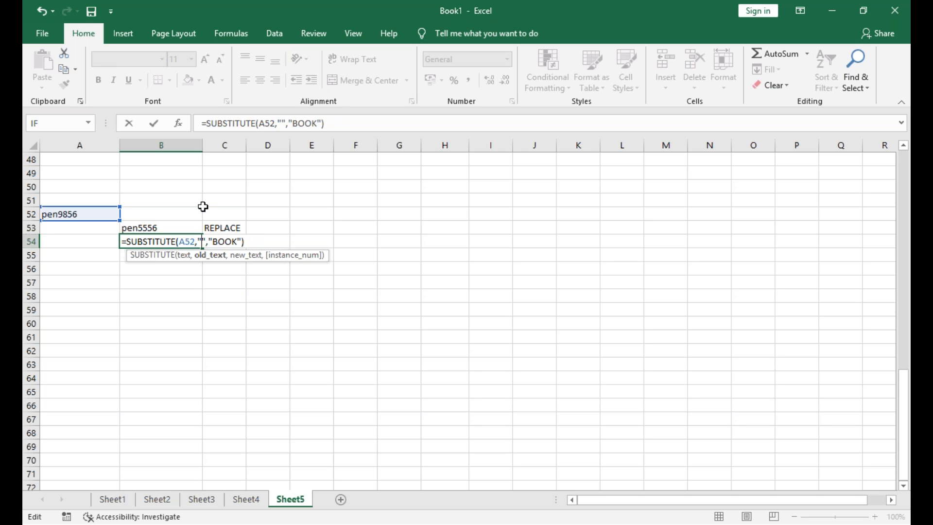
pyautogui.write('pen')
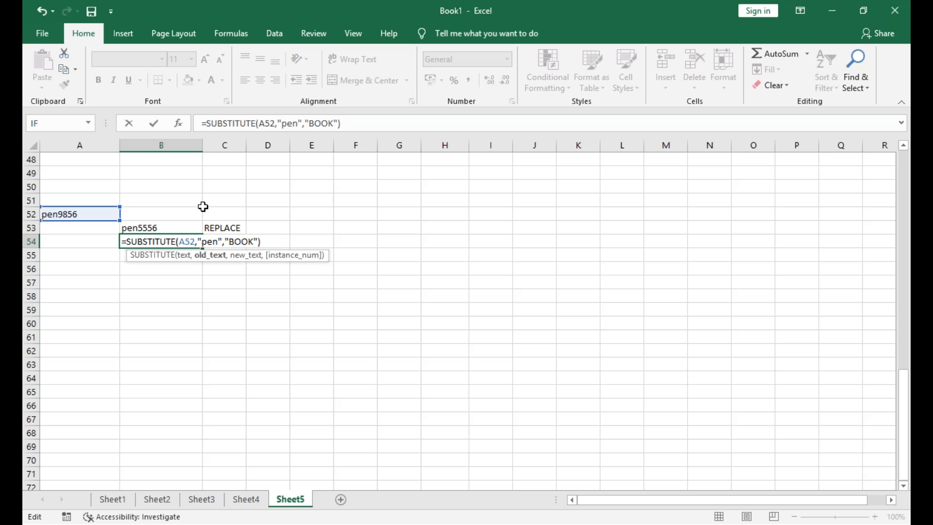
pyautogui.press('Return')
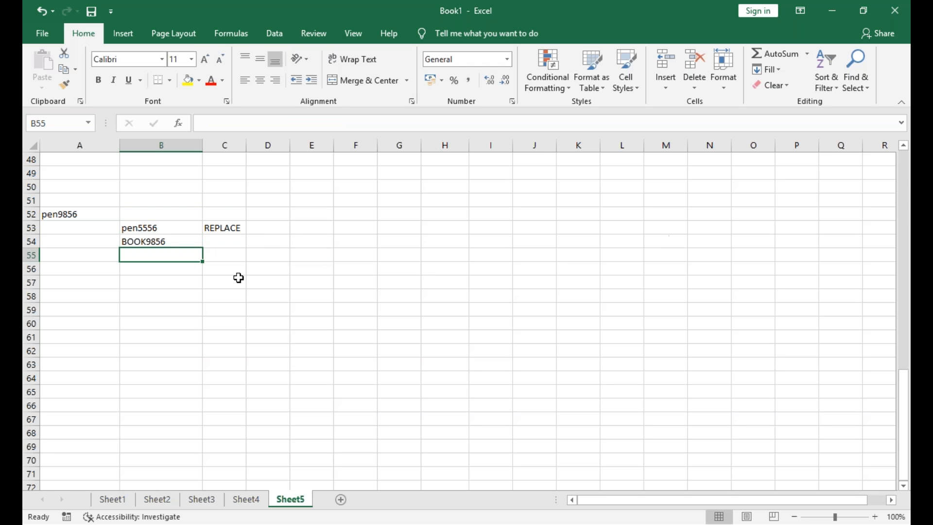
# Enter msoffice in A56 and excel in B56
pyautogui.press('Down')
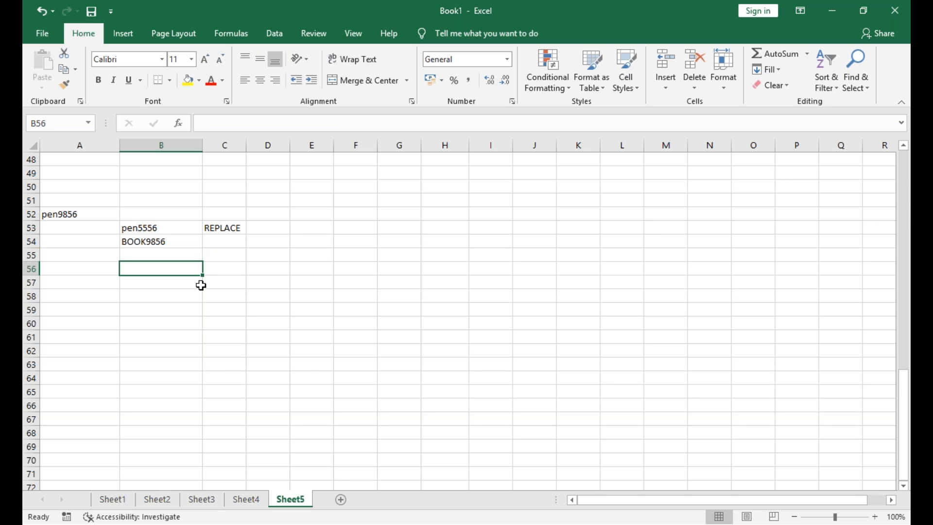
pyautogui.press('Left')
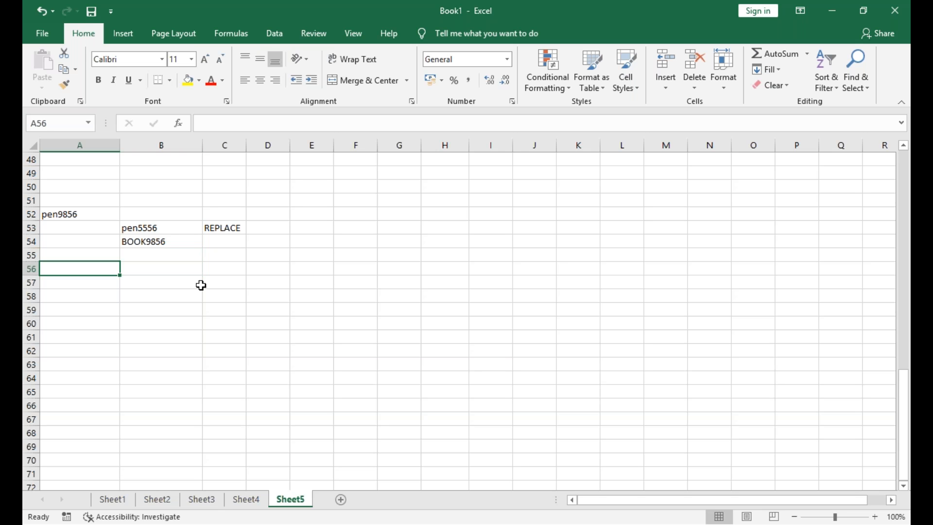
pyautogui.write('mi')
pyautogui.press('BackSpace')
pyautogui.press('BackSpace')
pyautogui.write('m')
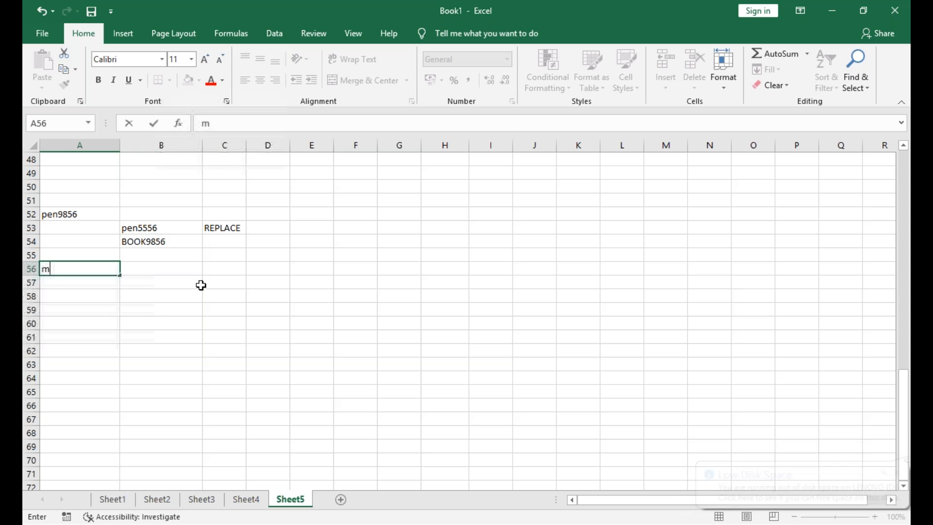
pyautogui.write('soffice')
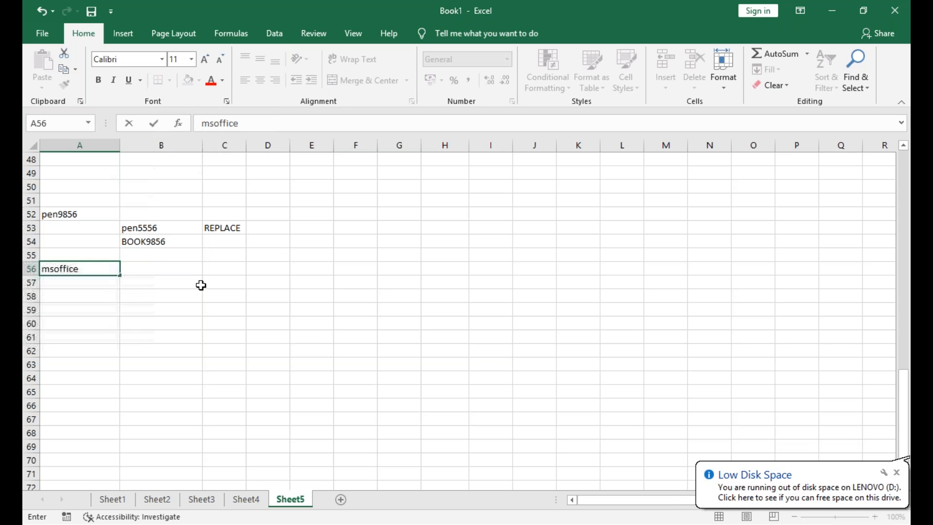
pyautogui.press('Tab')
pyautogui.write('excel')
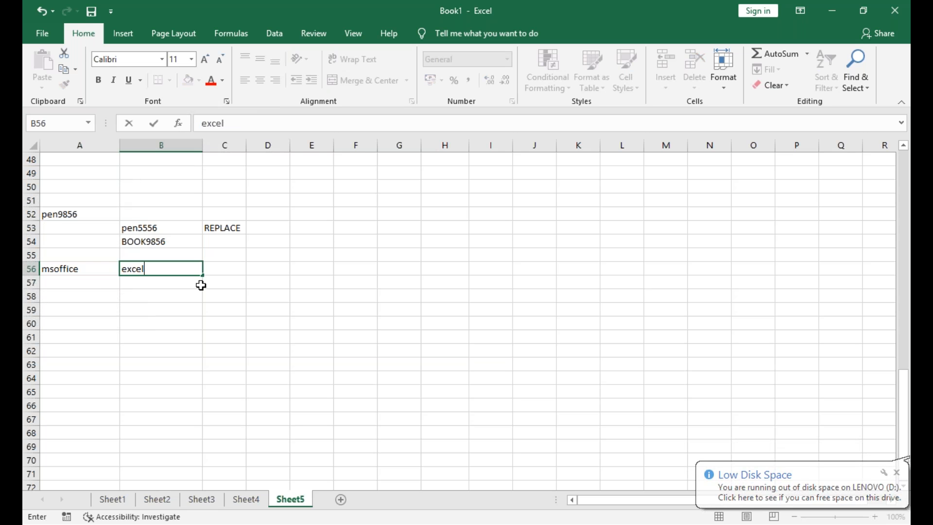
pyautogui.press('Tab')
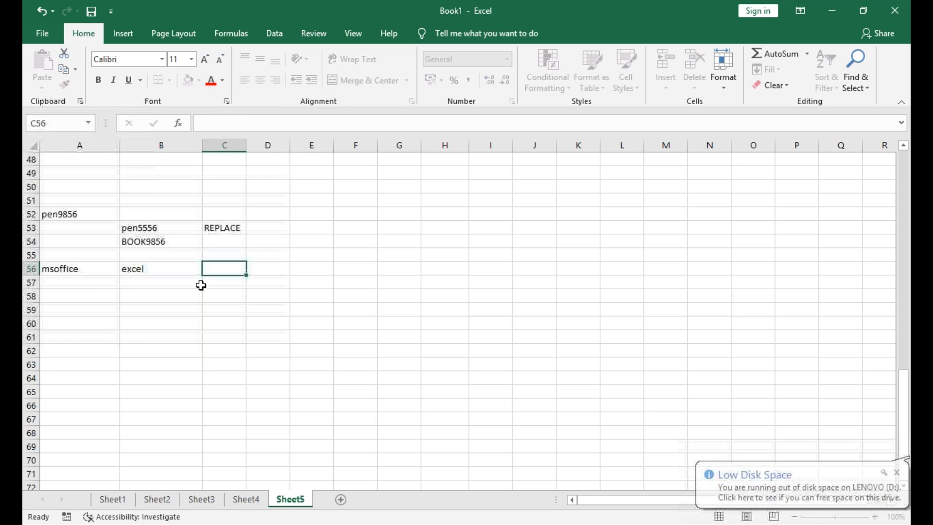
# Continue row 56 with word in C56 and power in D56
pyautogui.write('word')
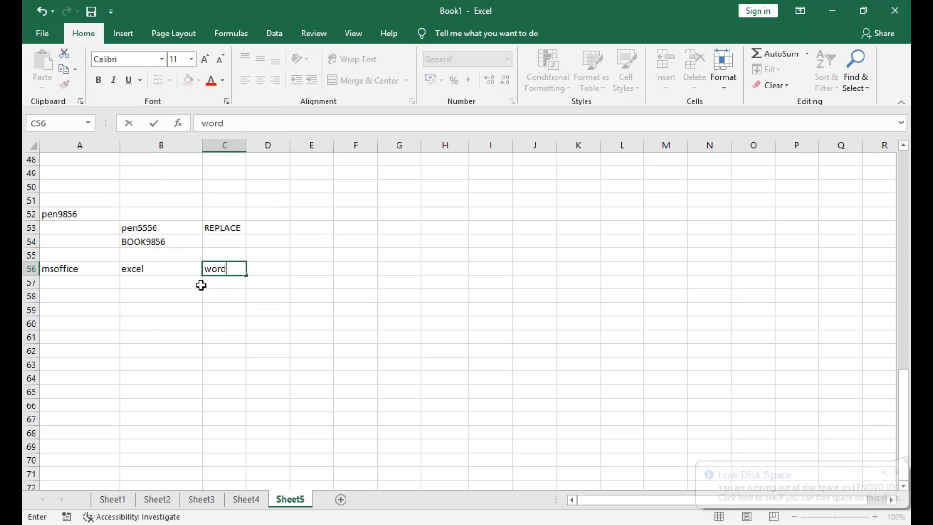
pyautogui.press('Tab')
pyautogui.write('pow')
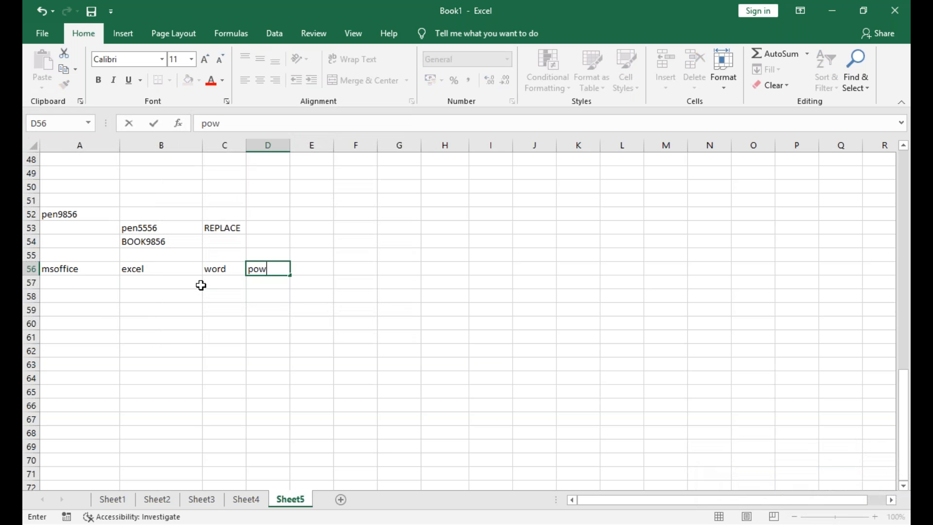
pyautogui.write('erpnt')
pyautogui.press('BackSpace')
pyautogui.press('BackSpace')
pyautogui.press('BackSpace')
pyautogui.press('Return')
pyautogui.press('Return')
pyautogui.press('Return')
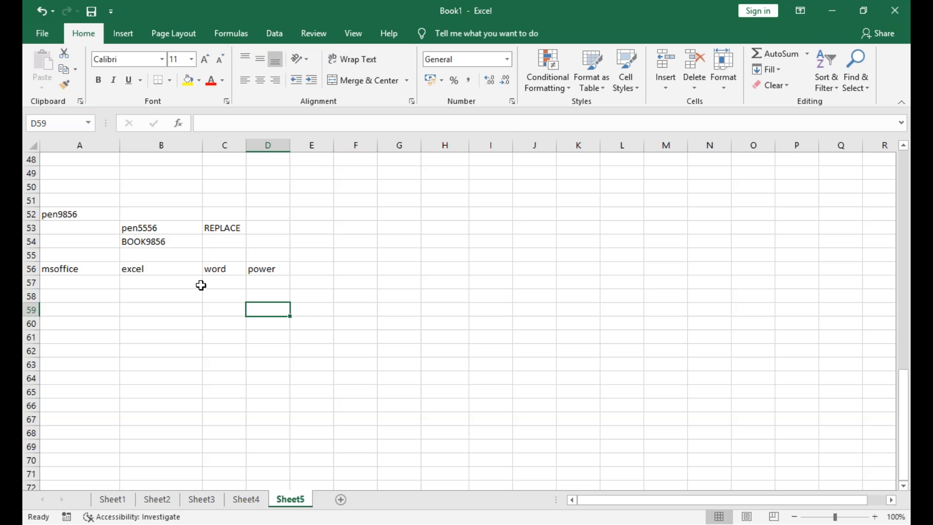
# Start a CONCATENATE formula in D59 with A56 as the first text argument
pyautogui.write('=')
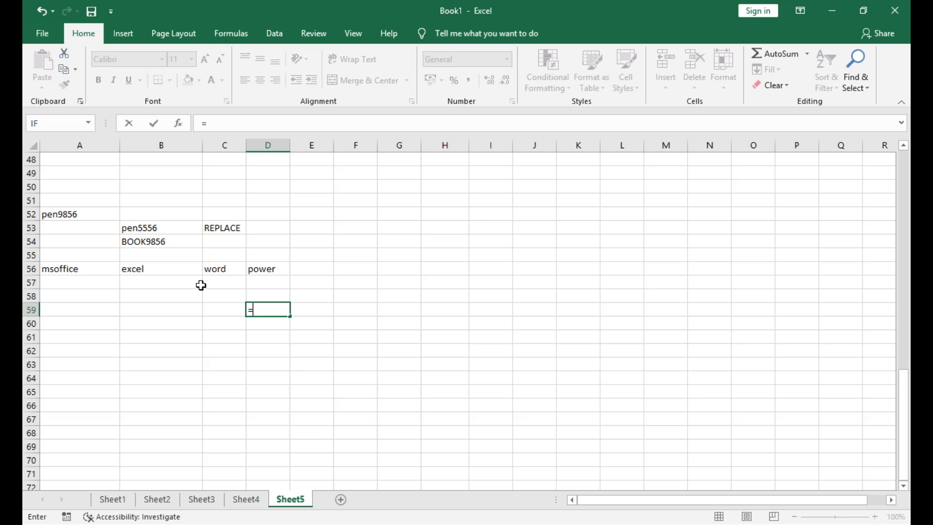
pyautogui.write('concat')
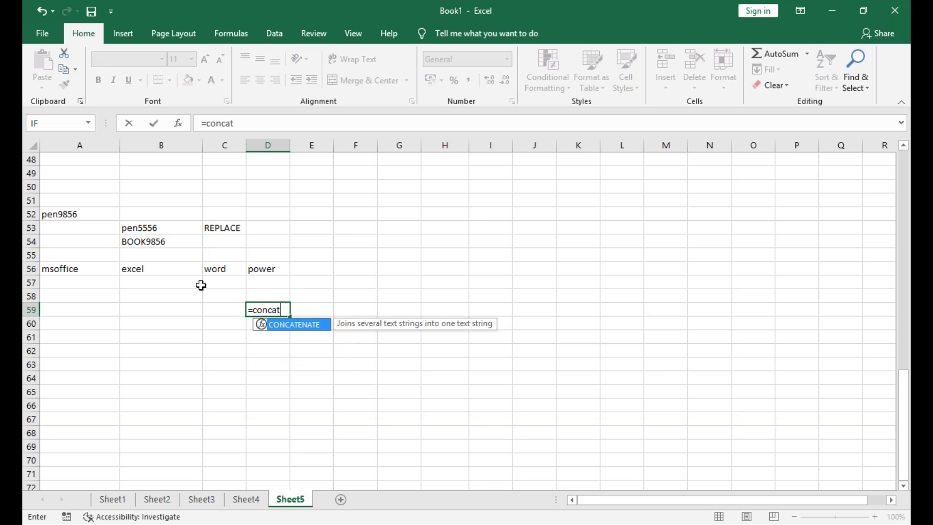
pyautogui.write('enater')
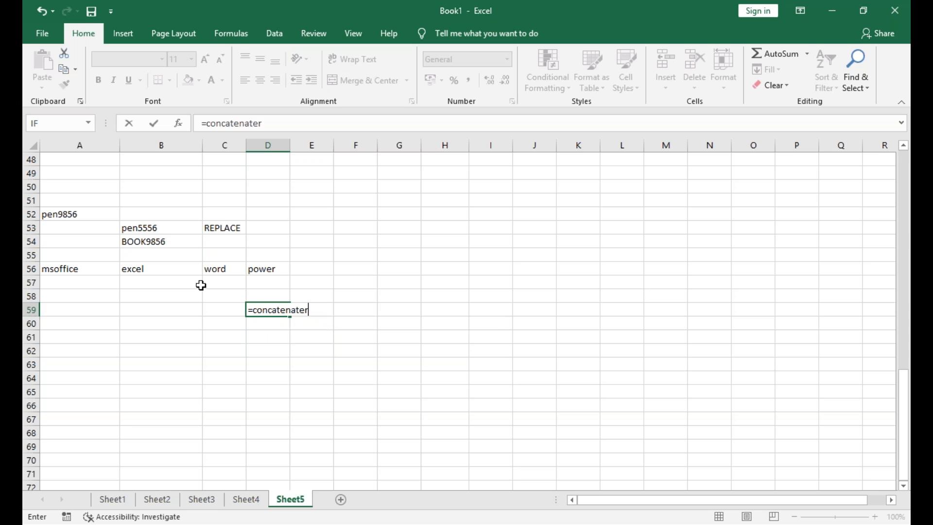
pyautogui.press('BackSpace')
pyautogui.write('(')
pyautogui.press('Left')
pyautogui.press('Left')
pyautogui.press('Left')
pyautogui.press('Up')
pyautogui.press('Up')
pyautogui.press('Up')
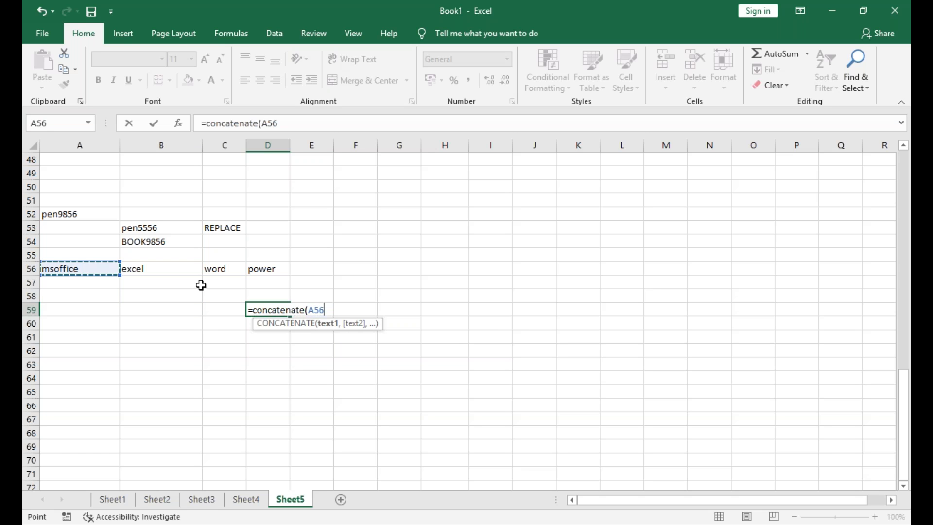
# Complete the D59 formula as =CONCATENATE(A56,B56,C56,D56) by adding the remaining row 56 words
pyautogui.write(',0')
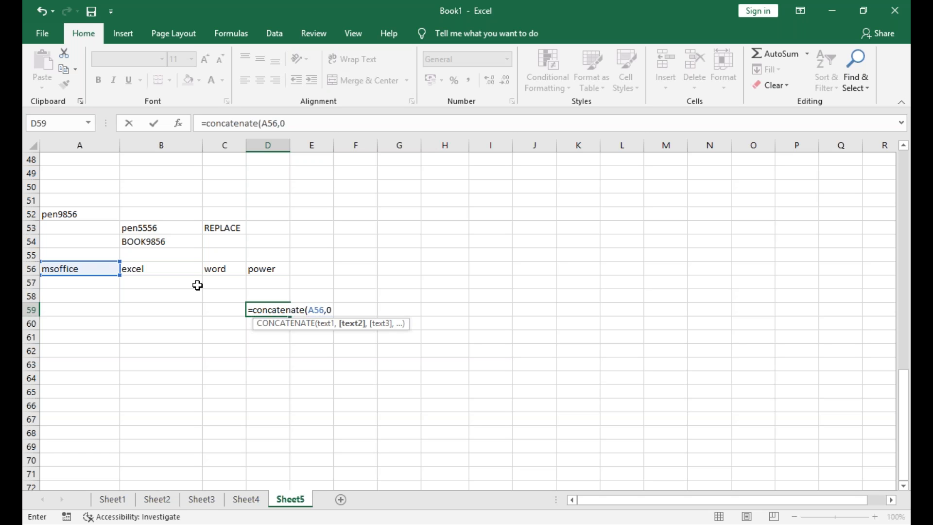
pyautogui.press('BackSpace')
pyautogui.click(182, 268)
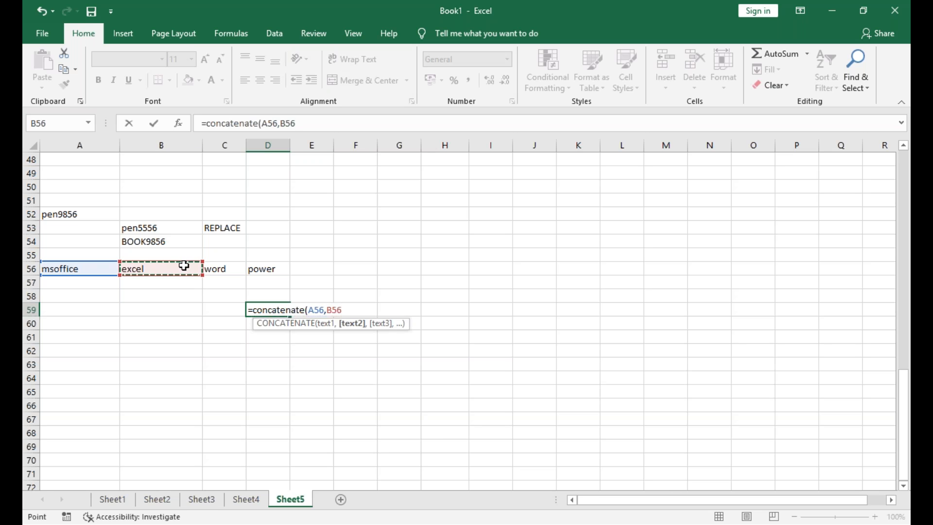
pyautogui.write(',')
pyautogui.click(207, 267)
pyautogui.write(',')
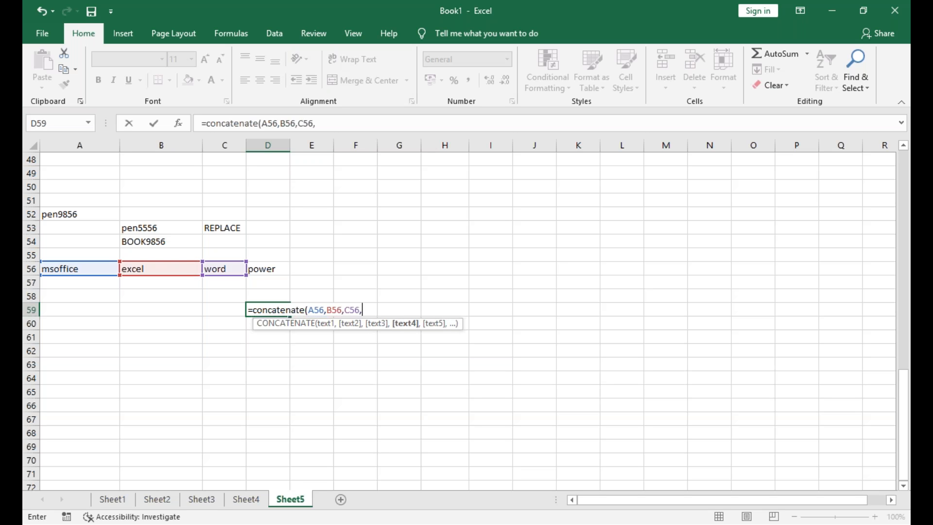
pyautogui.click(257, 269)
pyautogui.write(',')
pyautogui.press('BackSpace')
pyautogui.write(')')
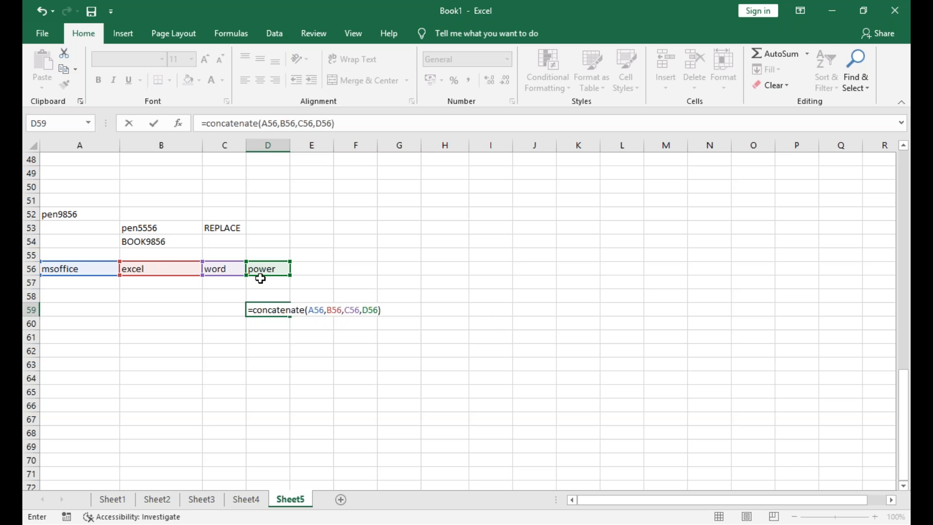
pyautogui.press('Return')
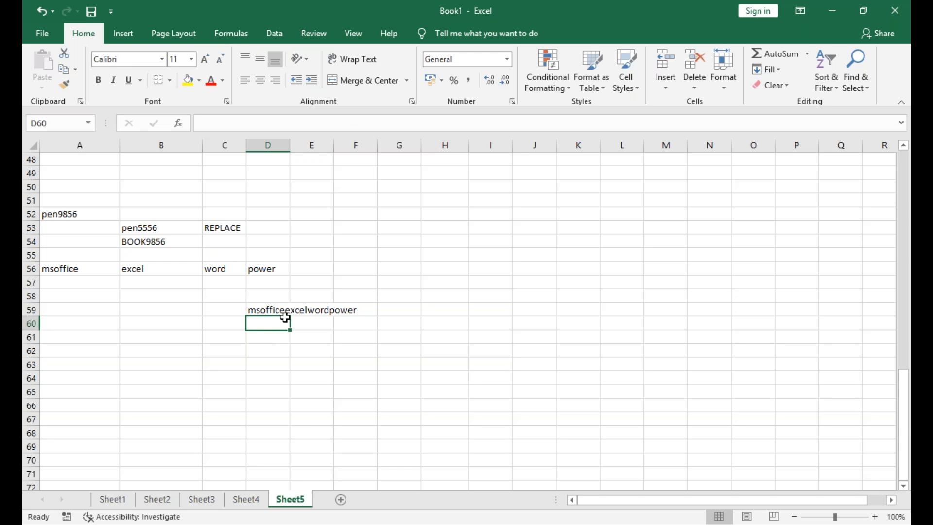
# Start a CONCATENATE formula in D60 with A56 followed by a quoted space " " as the second argument
pyautogui.click(264, 310)
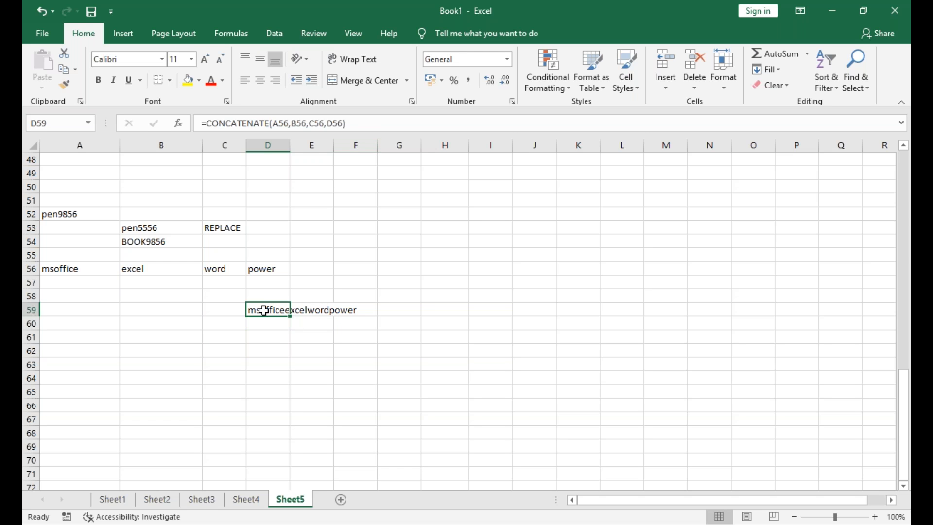
pyautogui.click(281, 323)
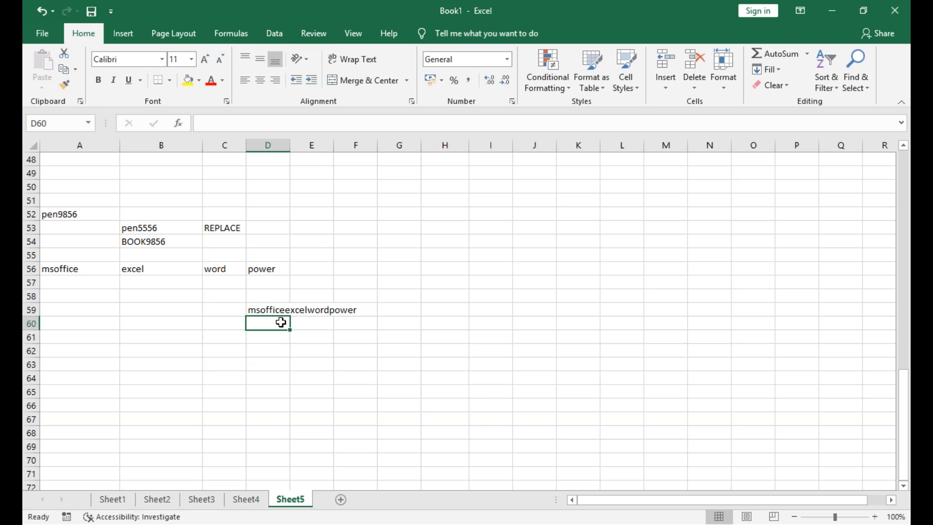
pyautogui.write('=c')
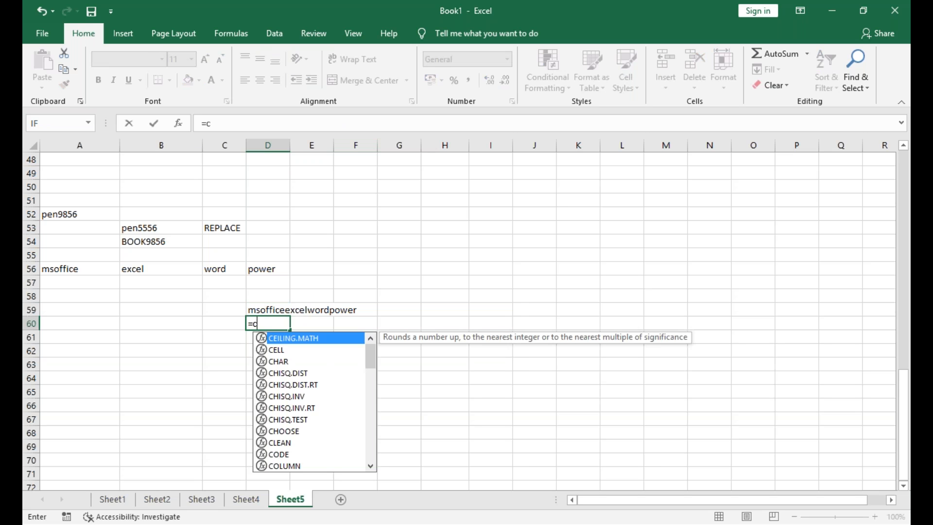
pyautogui.write('on')
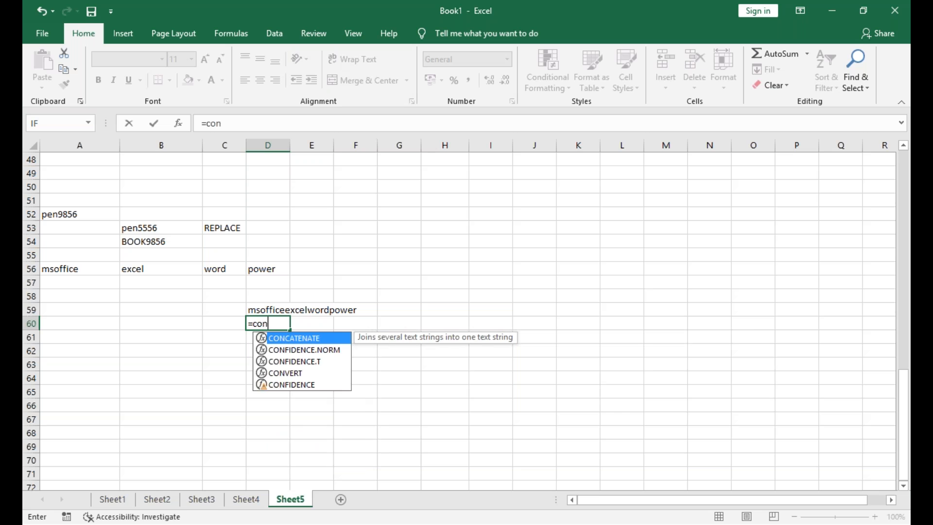
pyautogui.doubleClick(299, 336)
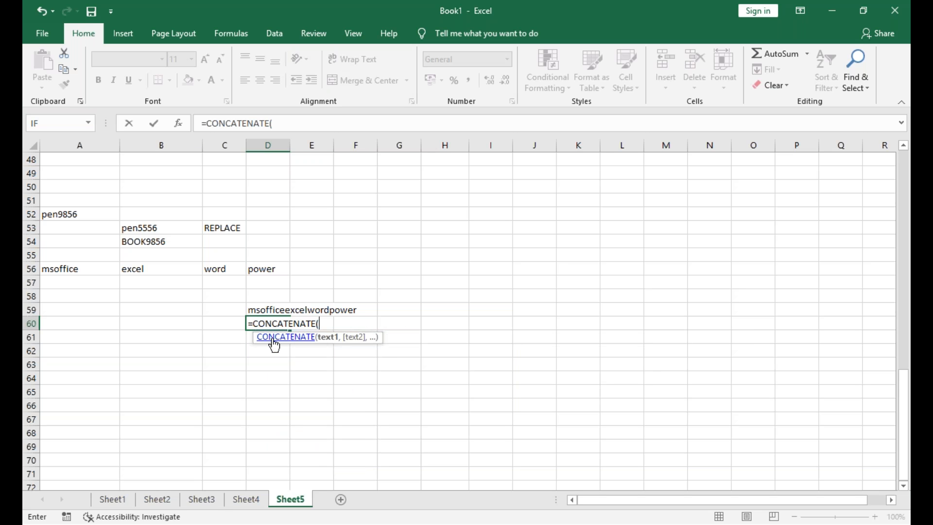
pyautogui.click(96, 281)
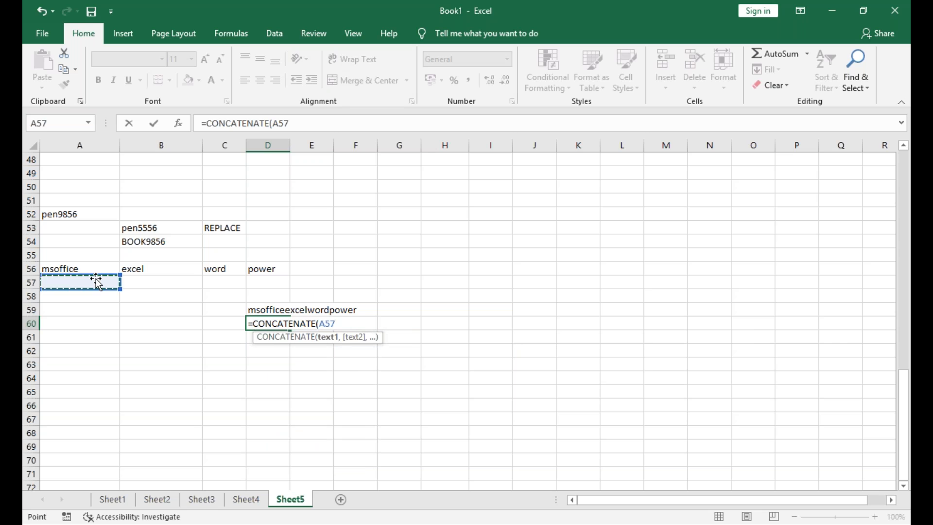
pyautogui.write(',')
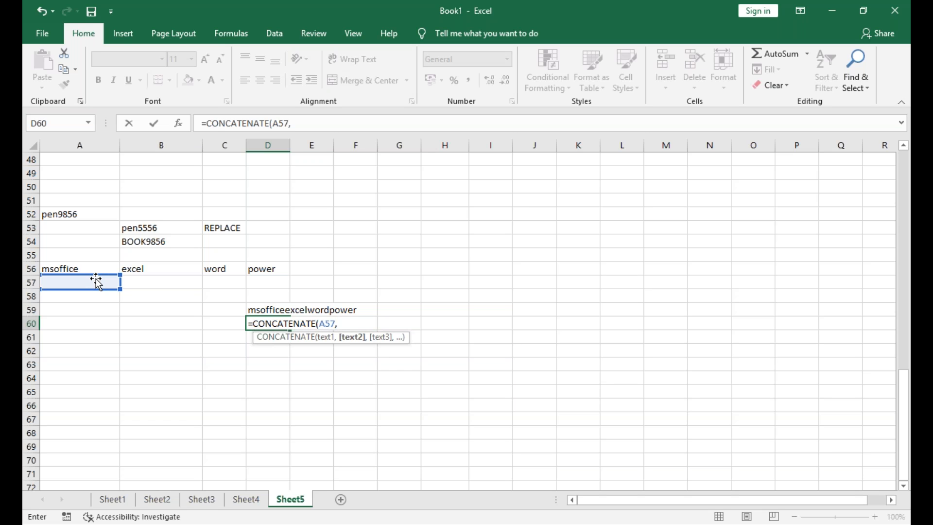
pyautogui.write('" ",')
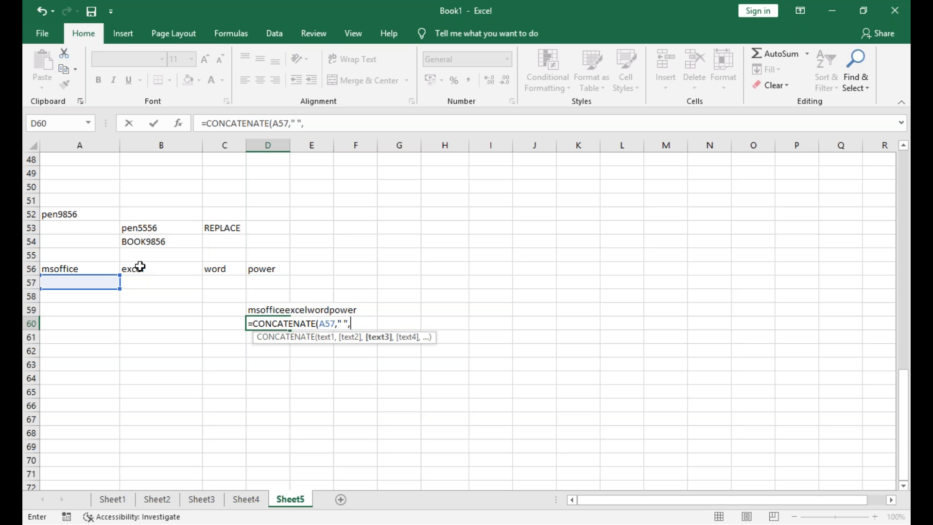
pyautogui.click(334, 323)
pyautogui.press('BackSpace')
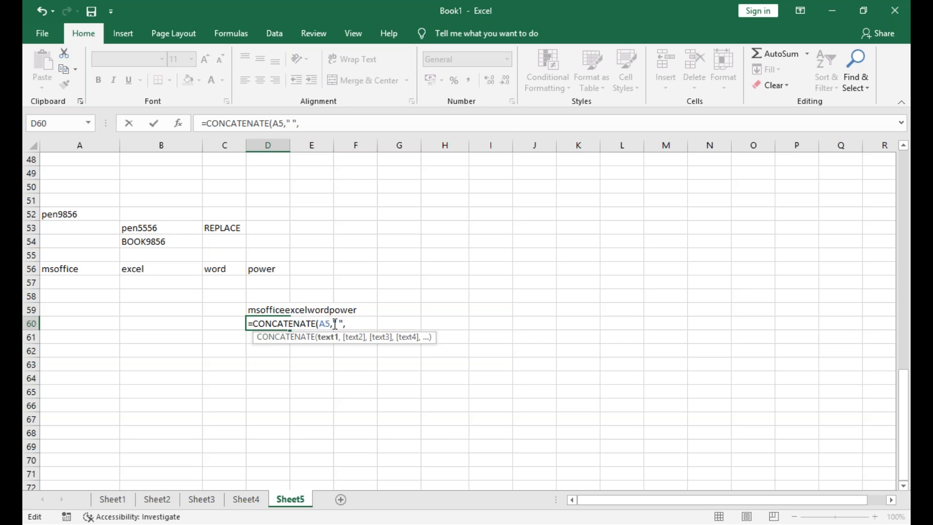
pyautogui.write('6')
pyautogui.press('End')
# Complete the D60 formula with B56, C56 and D56, each separated by a quoted space " "
pyautogui.click(183, 275)
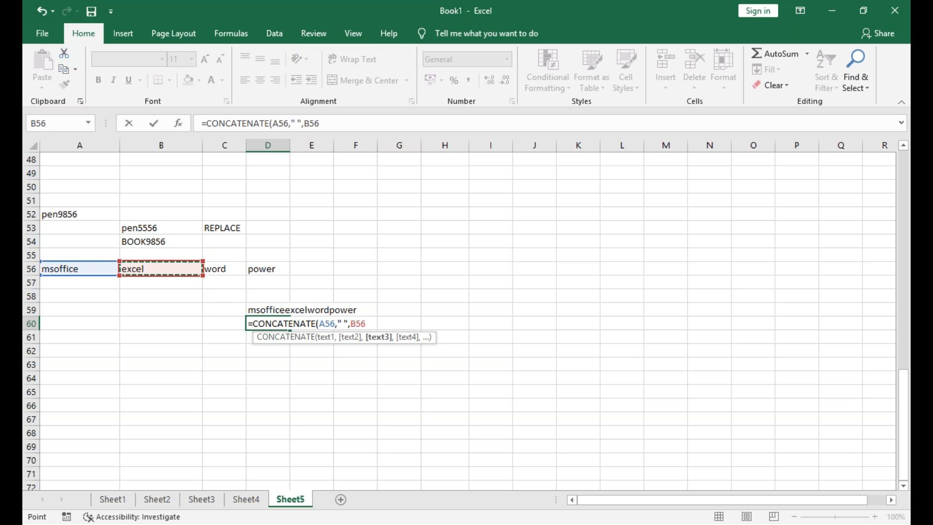
pyautogui.write('," ",')
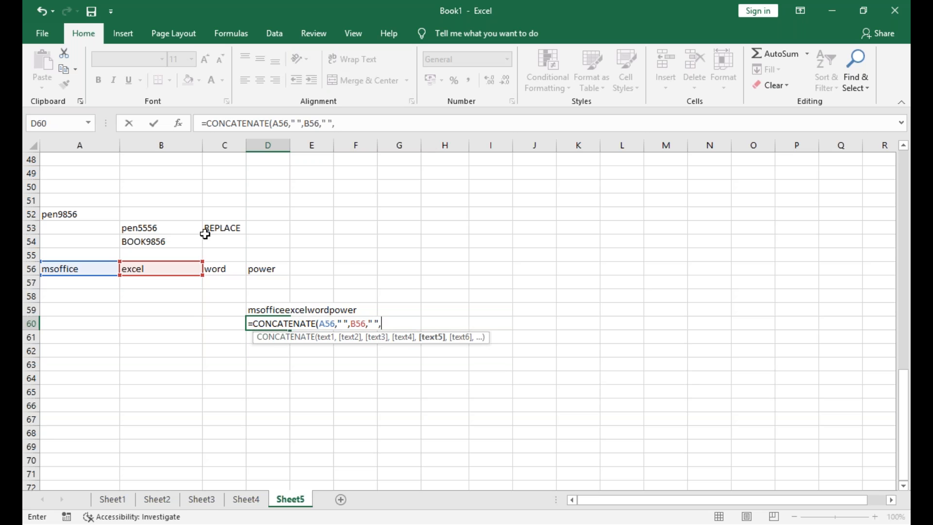
pyautogui.click(214, 268)
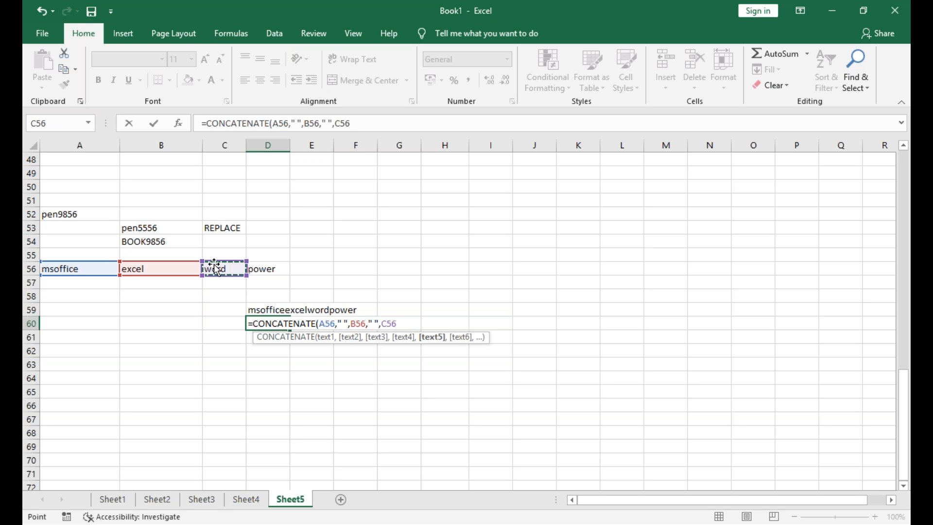
pyautogui.write('," "')
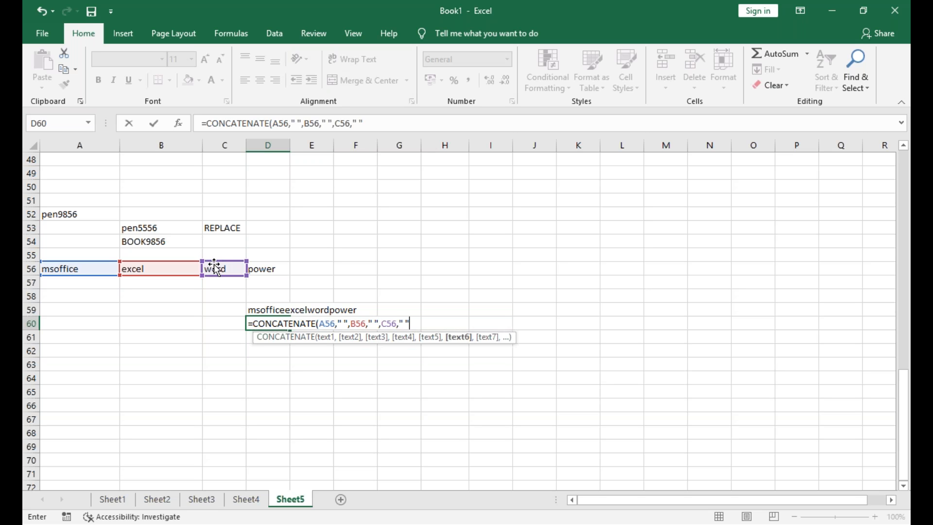
pyautogui.write(',')
pyautogui.click(263, 273)
pyautogui.press('Return')
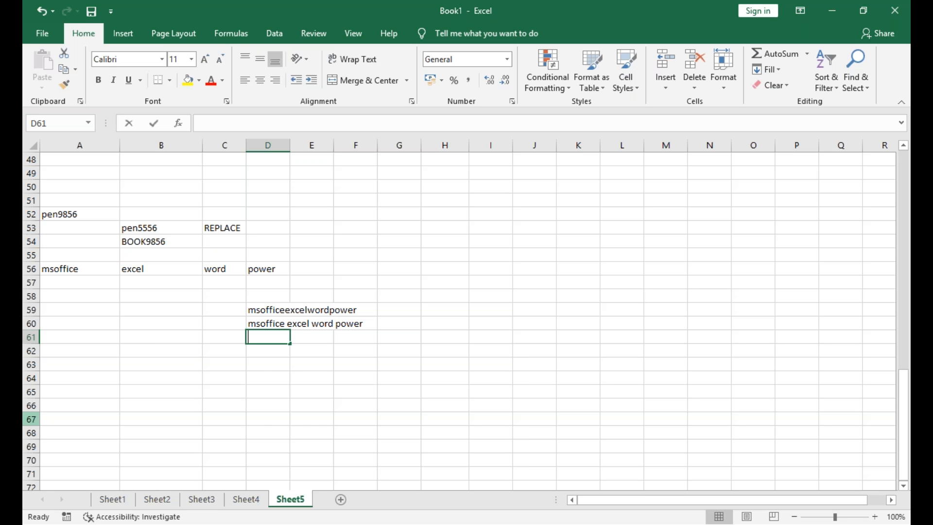
# Start a CONCATENATE formula in D61 with A56 followed by the separator "--"
pyautogui.write('=com')
pyautogui.press('BackSpace')
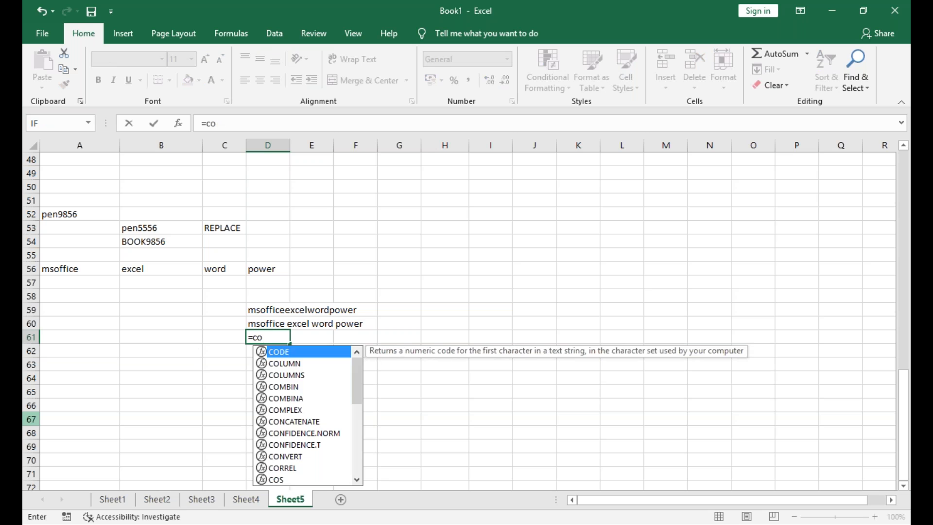
pyautogui.write('nc')
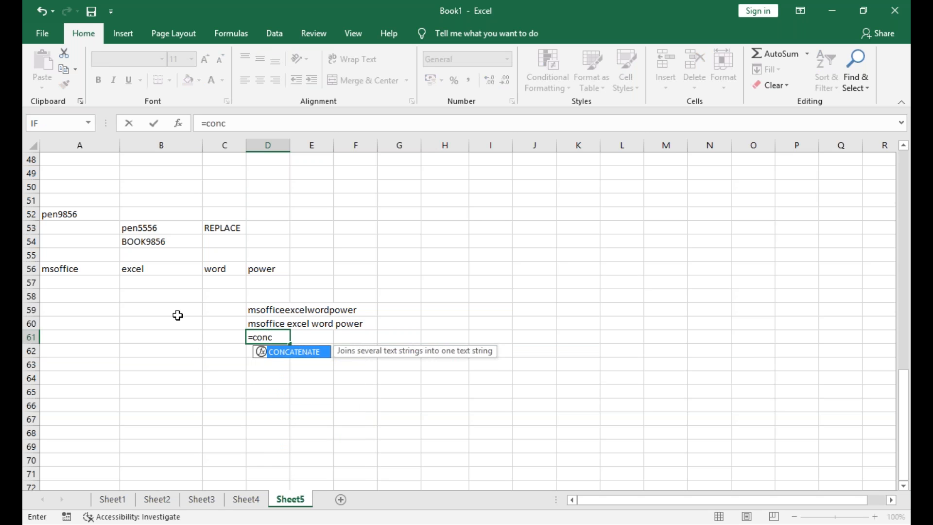
pyautogui.doubleClick(287, 353)
pyautogui.click(90, 265)
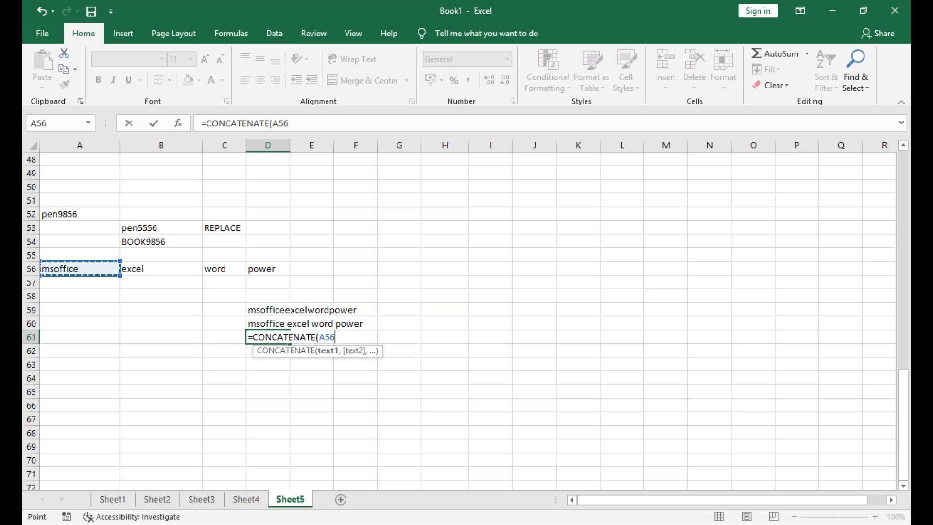
pyautogui.write(',')
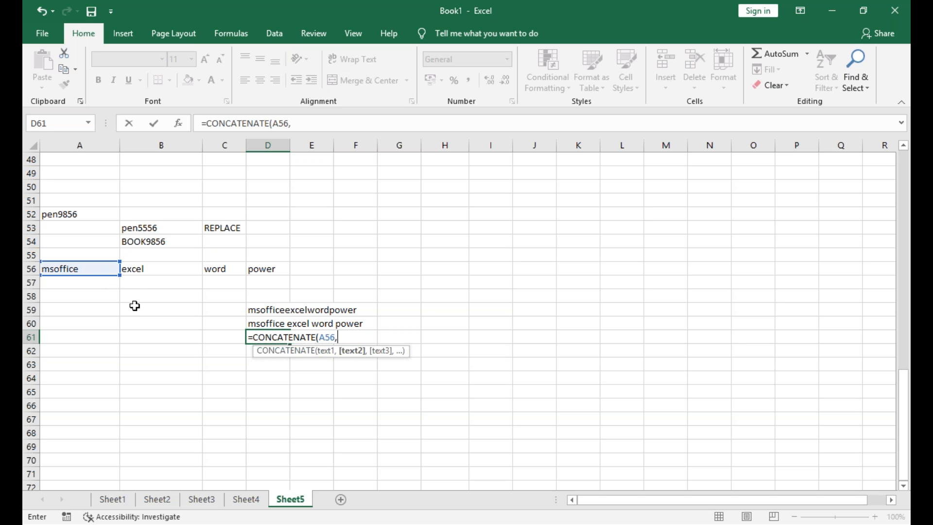
pyautogui.write('"--_')
pyautogui.press('BackSpace')
pyautogui.write('",')
# Complete the D61 formula with B56, C56 and D56, each separated by "--"
pyautogui.click(187, 267)
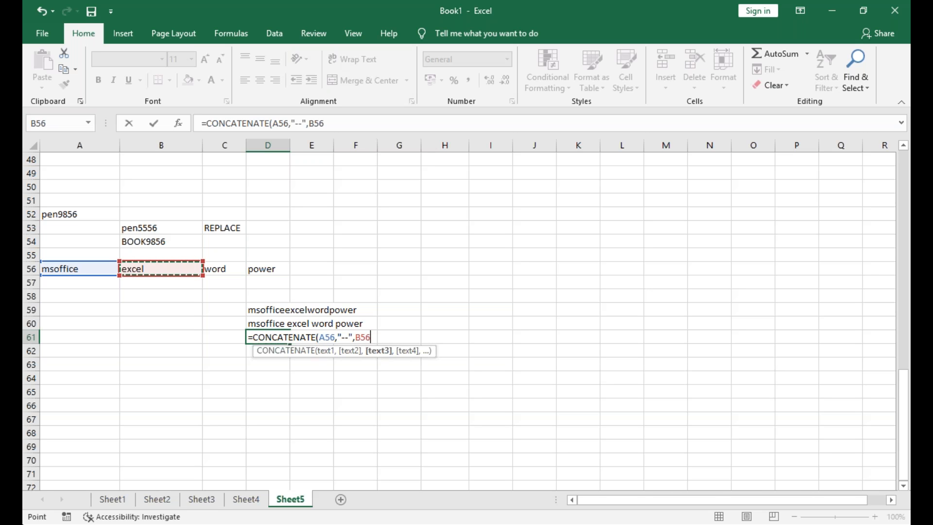
pyautogui.write(',"--')
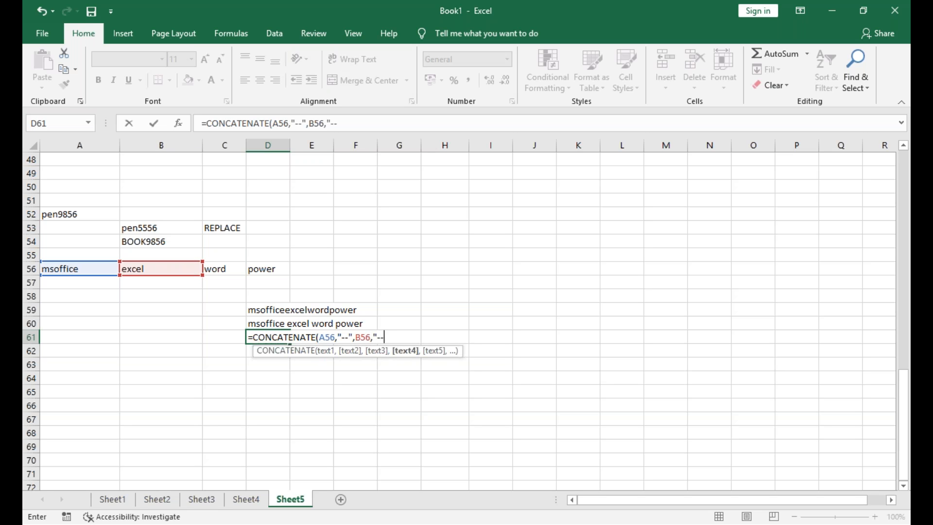
pyautogui.write('",')
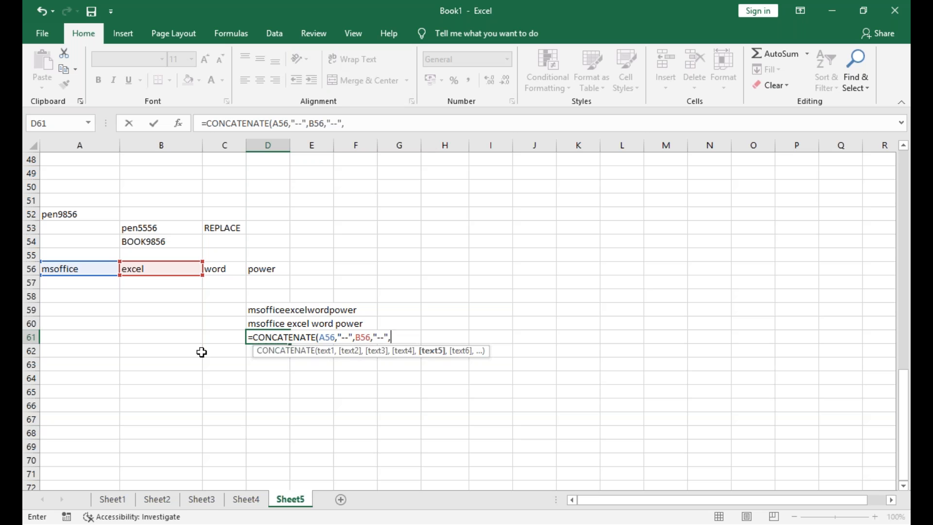
pyautogui.click(238, 269)
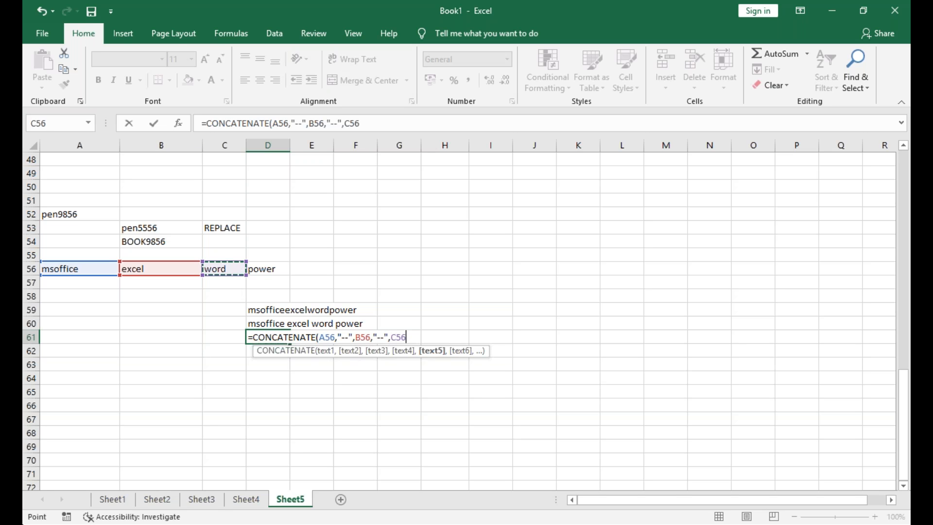
pyautogui.write(',"--",')
pyautogui.click(278, 256)
pyautogui.click(276, 267)
pyautogui.press('Return')
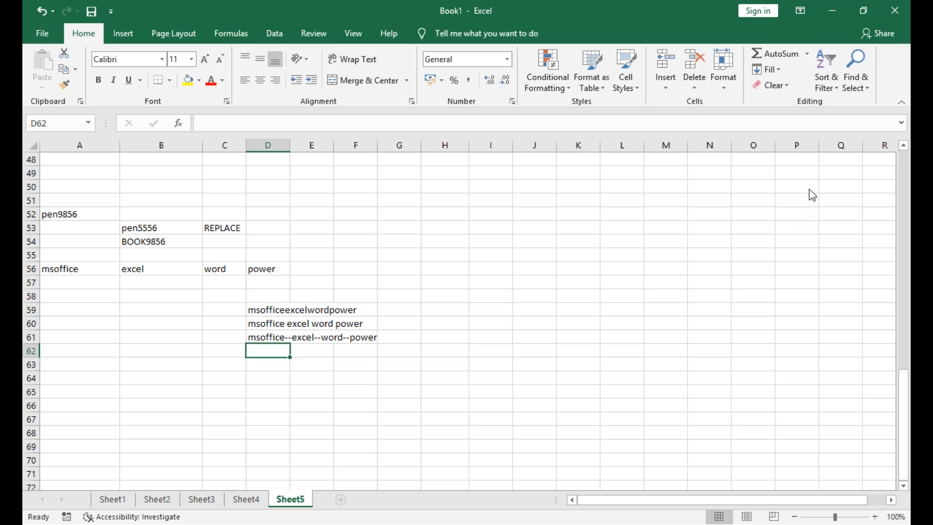
# Review the CONCATENATE formulas in D60, D61 and D59 to compare their separators
pyautogui.hotkey('alt', 'Tab')
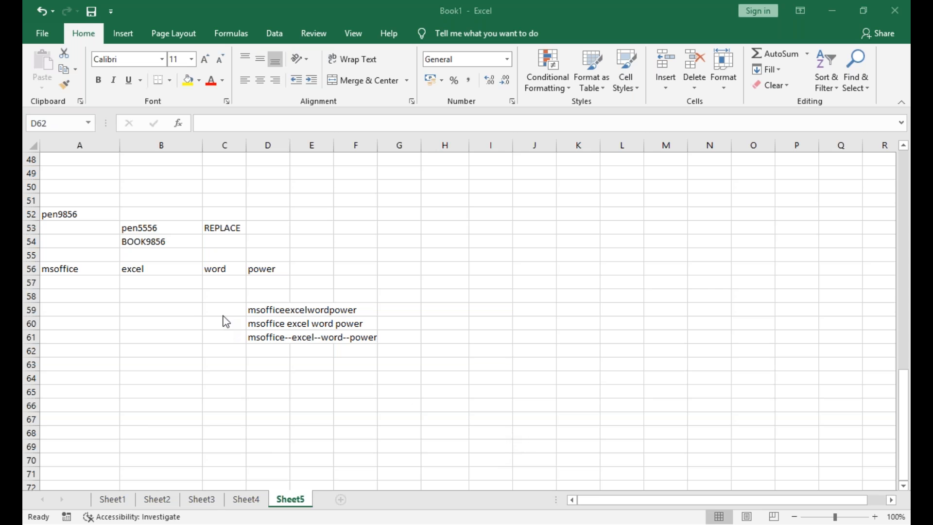
pyautogui.click(253, 321)
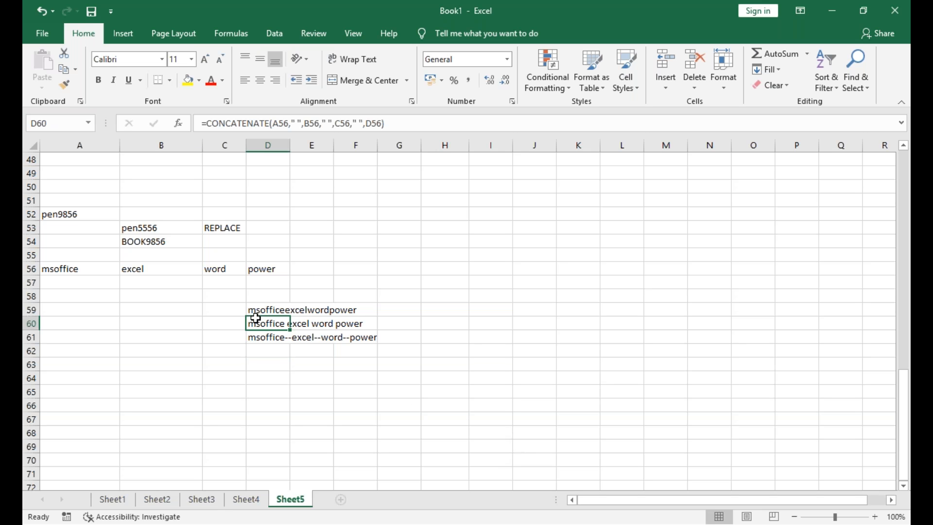
pyautogui.click(263, 335)
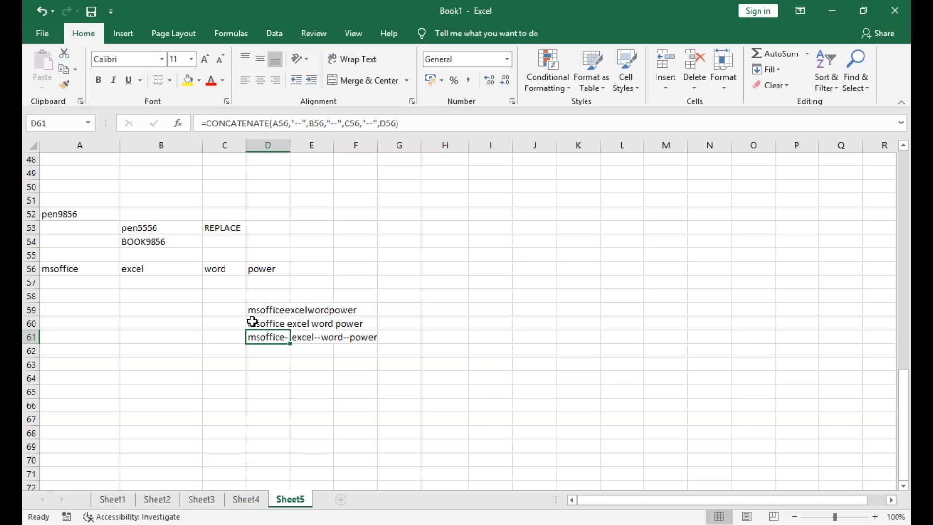
pyautogui.click(255, 313)
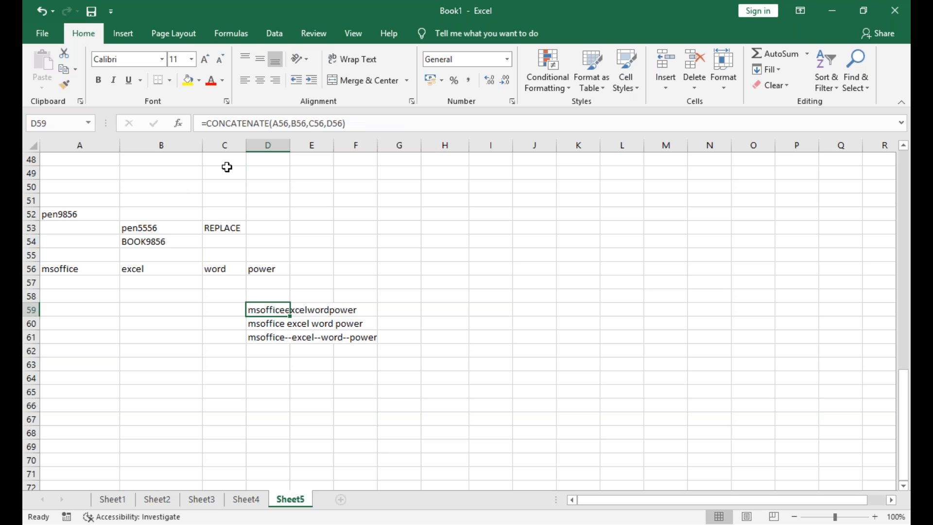
pyautogui.press('F2')
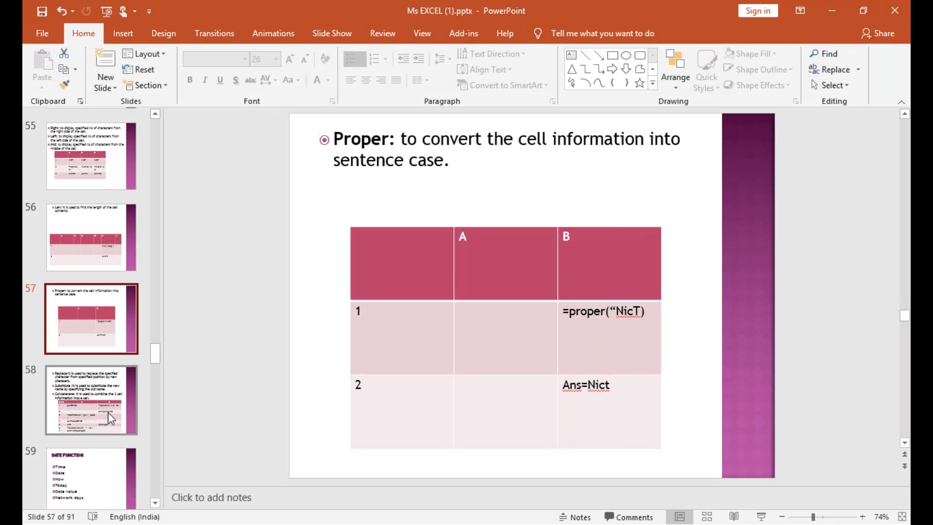
# Switch to the Ms EXCEL (1).pptx presentation in PowerPoint and show slide 58 on Replace, Substitute and Concatenate
pyautogui.click(108, 410)
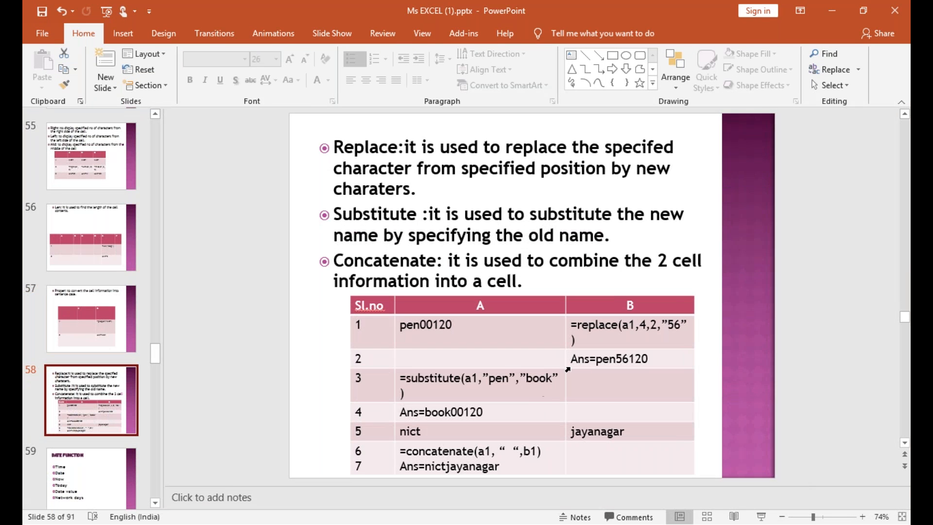